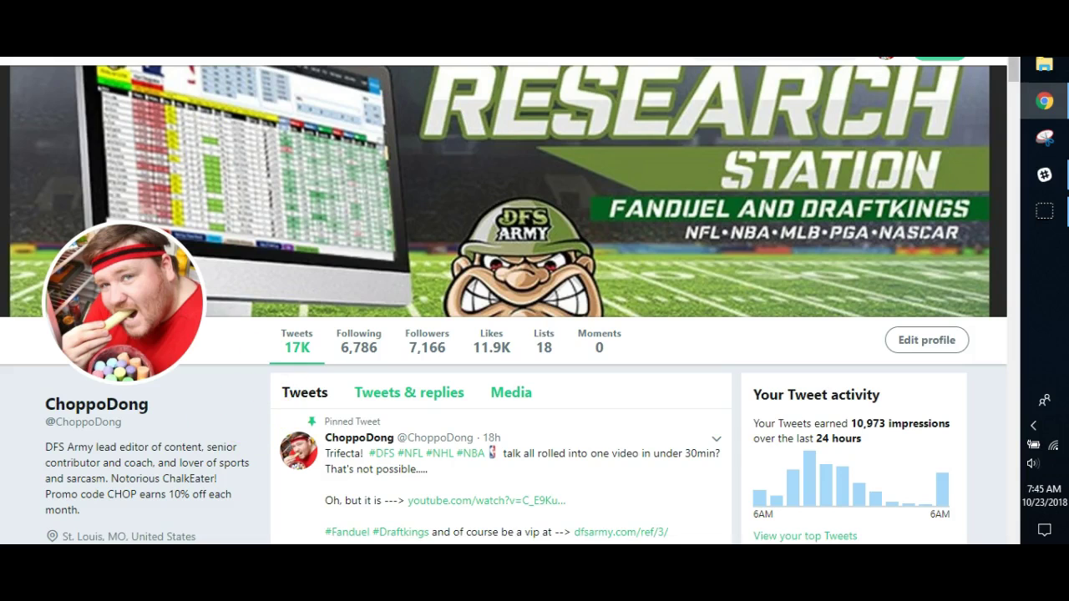
- Switch to the Las Vegas Odds page and review the NFL spreads and totals from Miami–Houston through New England–Buffalo
key(ctrl+Tab)
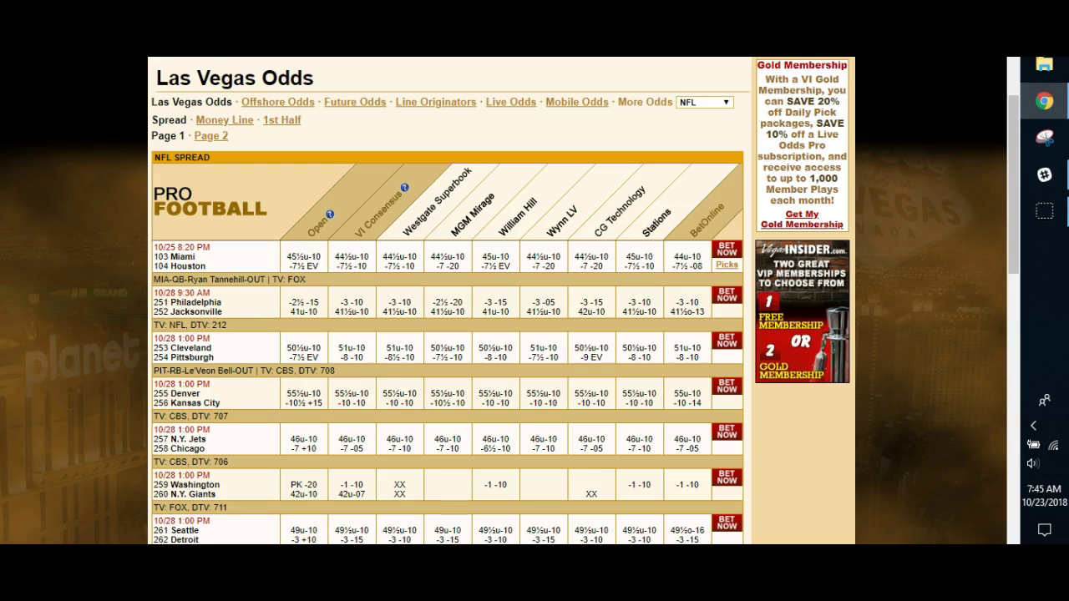
scroll(125, 269, down, 1)
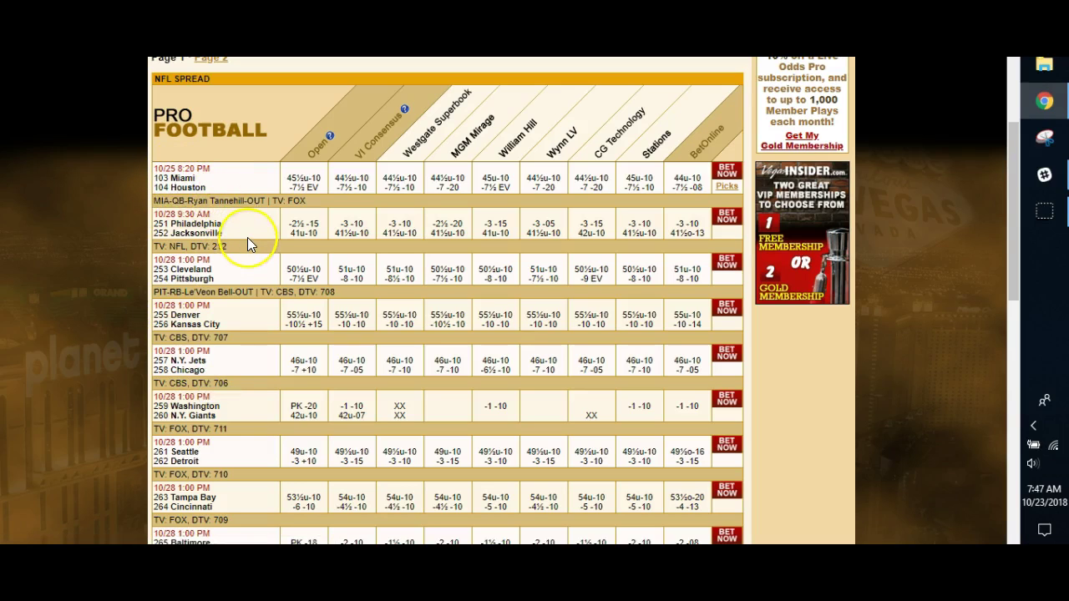
scroll(69, 208, down, 1)
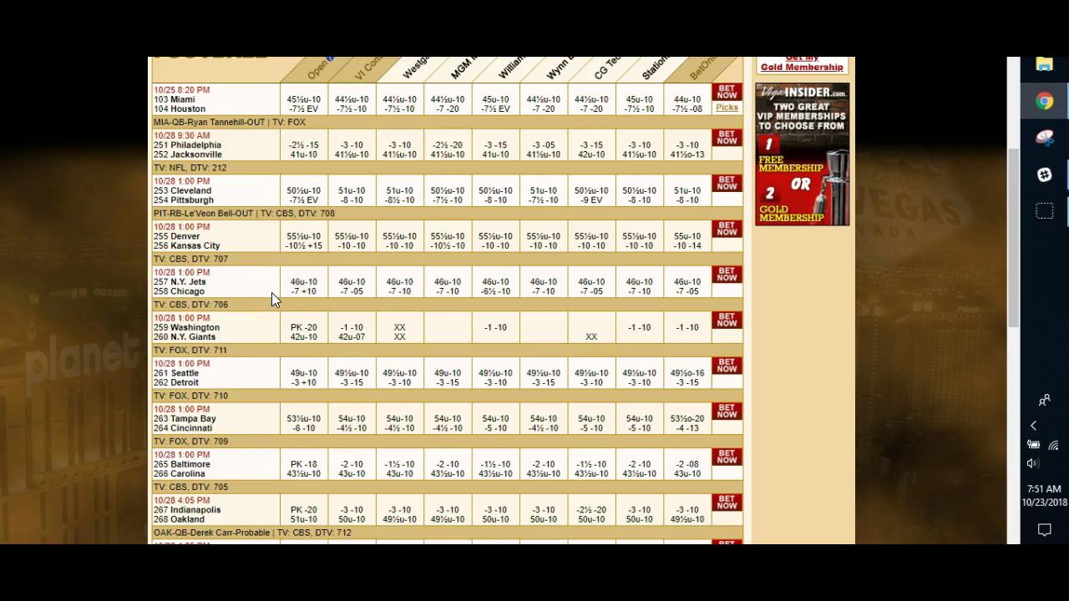
click(256, 338)
click(261, 334)
scroll(260, 380, down, 2)
scroll(260, 382, down, 1)
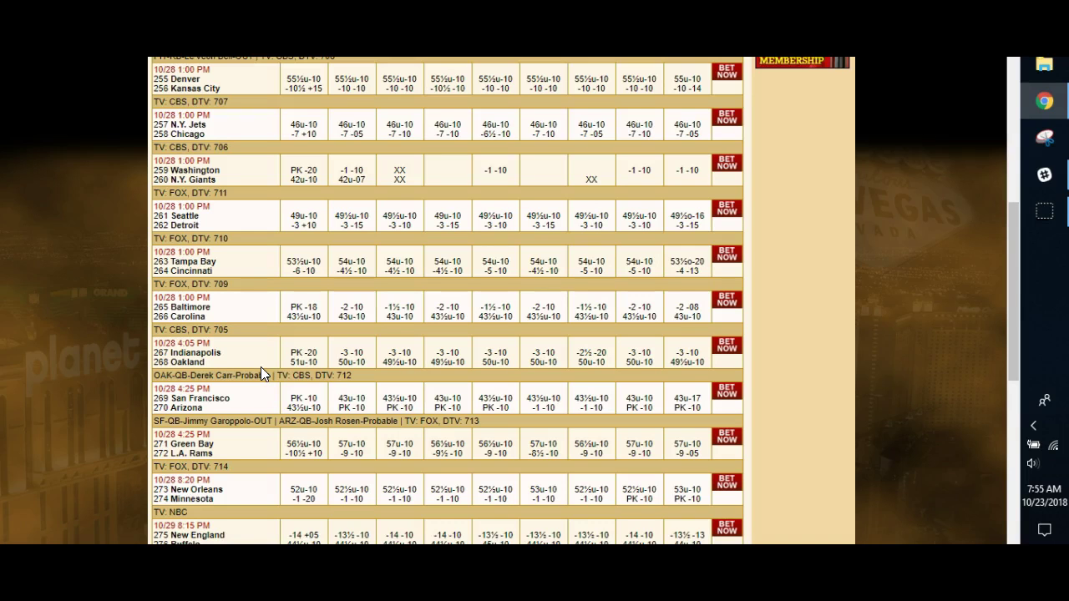
scroll(259, 351, down, 2)
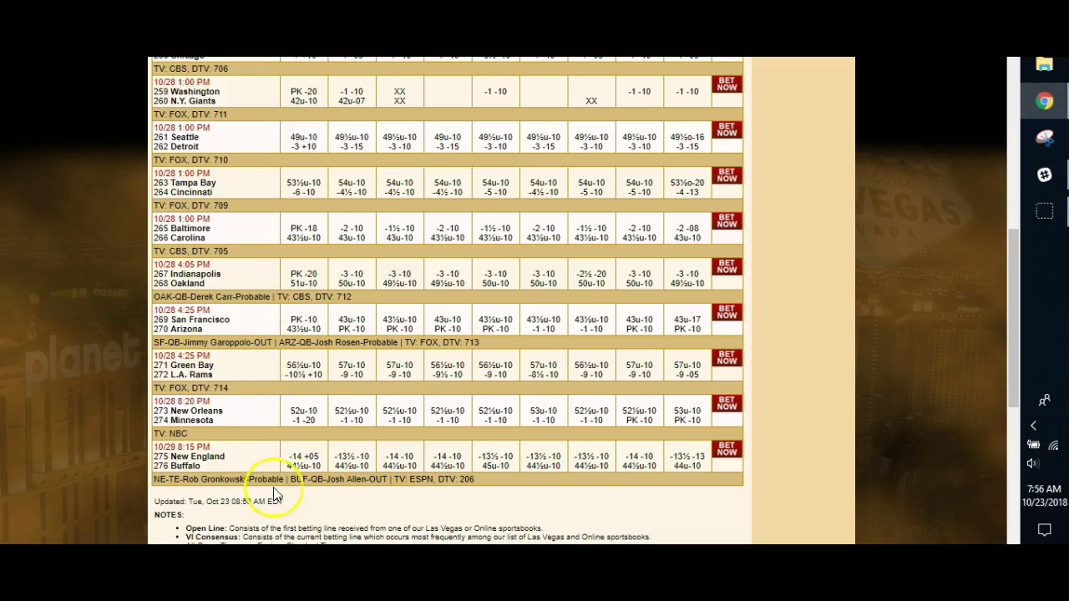
- Go over the NFL odds table again, comparing the early Sunday games with the late and Monday games
scroll(276, 435, up, 2)
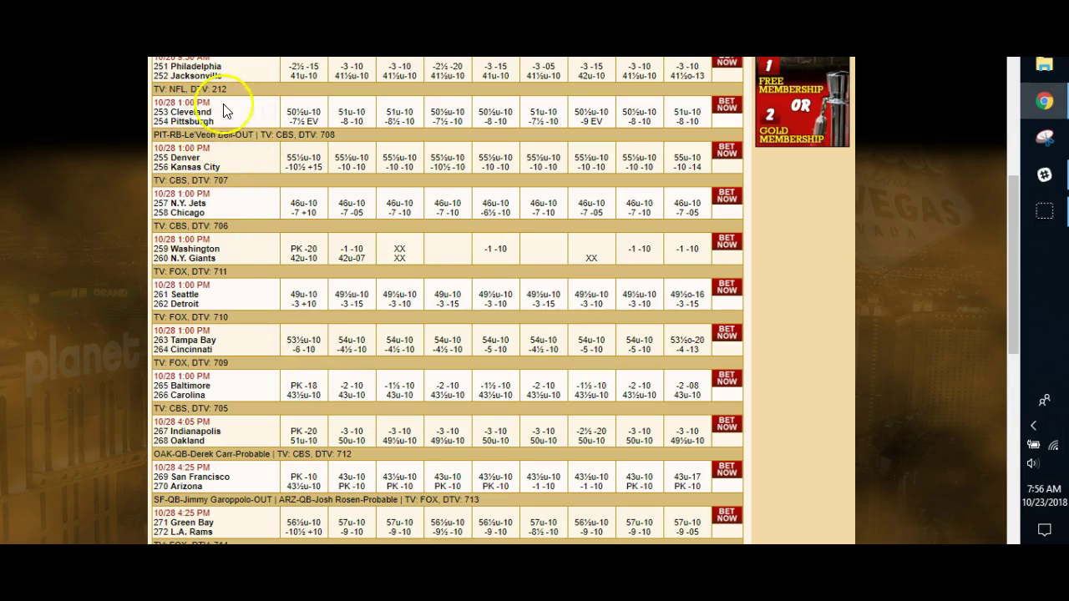
scroll(256, 207, down, 3)
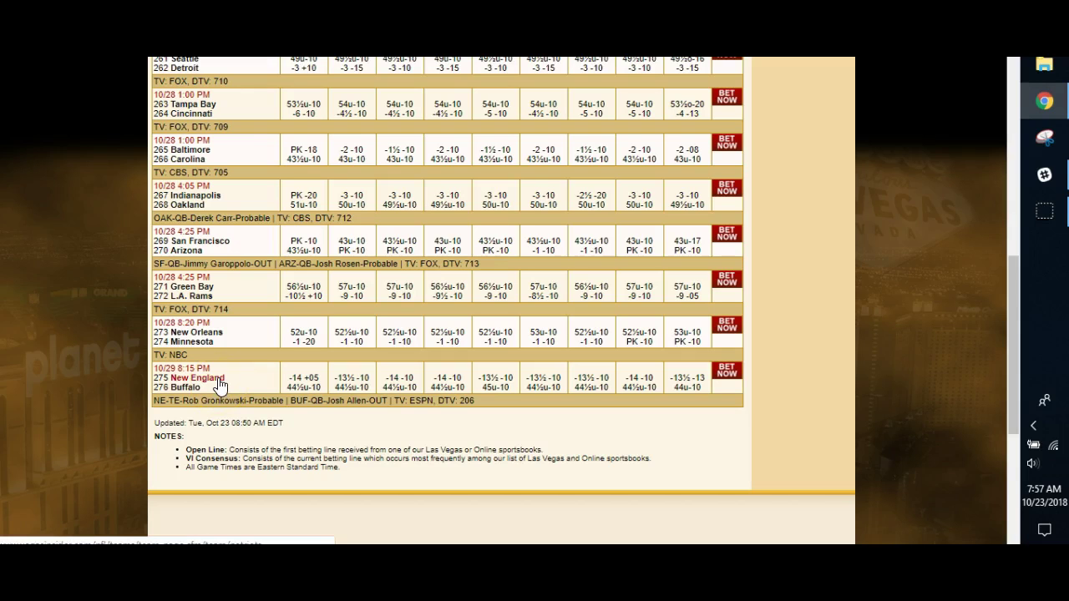
scroll(254, 376, up, 1)
scroll(255, 376, up, 3)
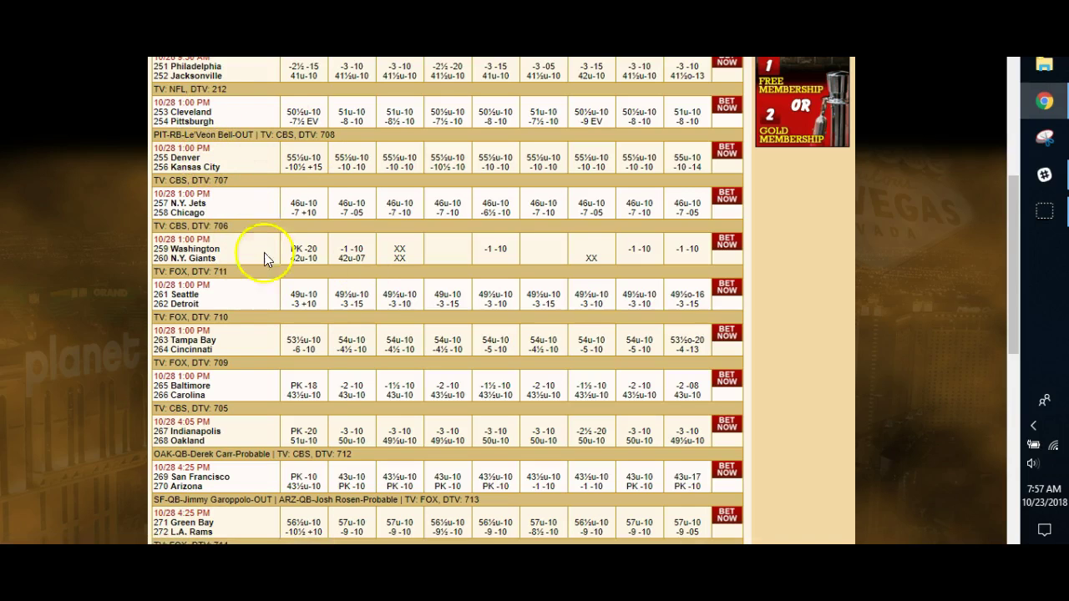
- Switch to the RotoGrinders "NFL First Look: Week 8" article and examine its Vegas lines and implied team totals sections
key(ctrl+Tab)
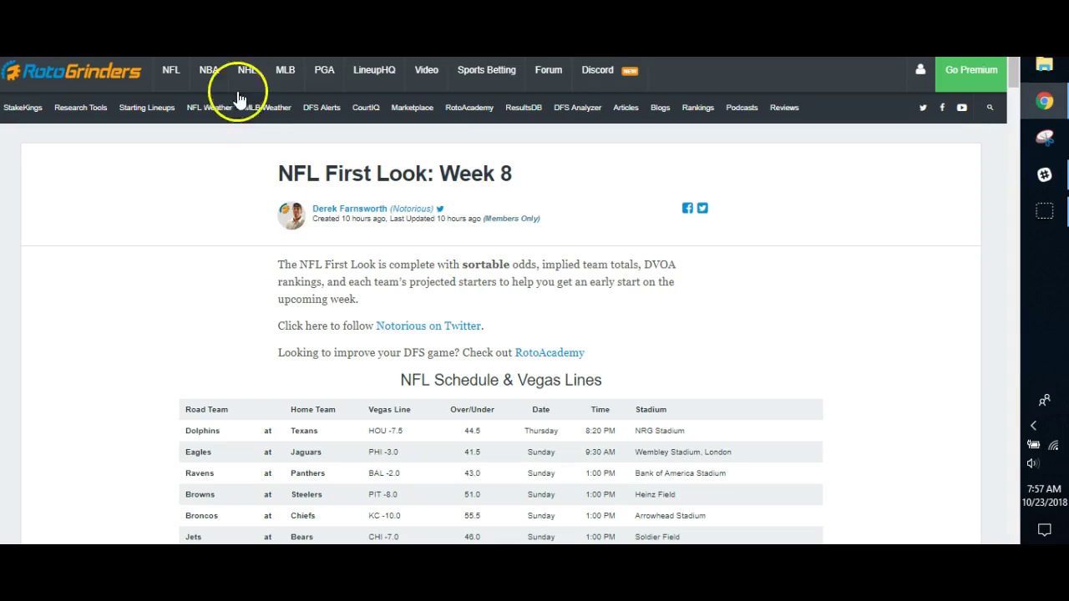
scroll(179, 287, down, 3)
scroll(177, 289, down, 2)
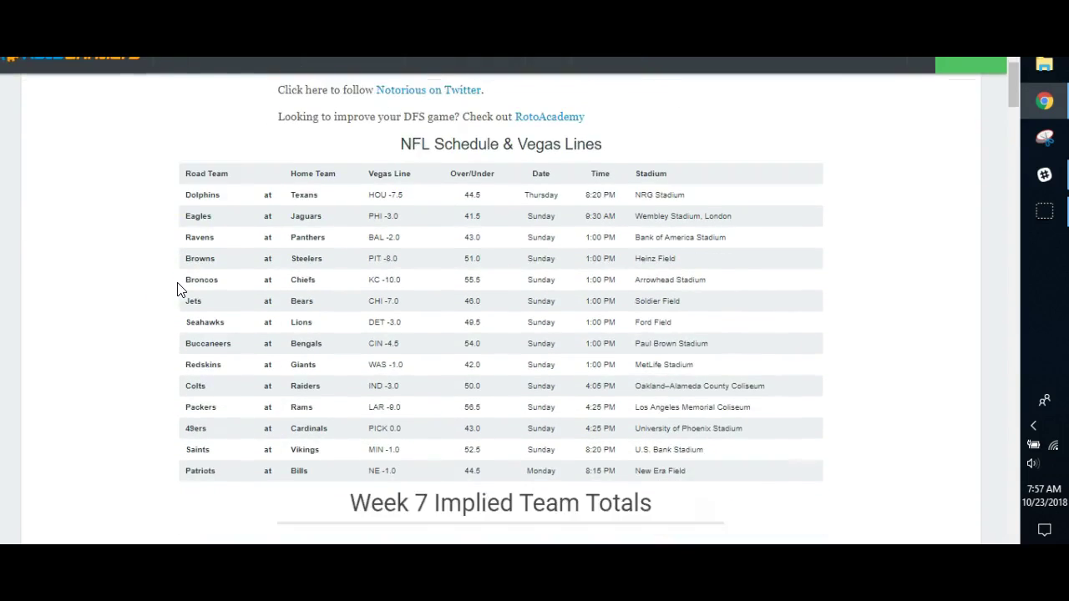
scroll(192, 284, down, 3)
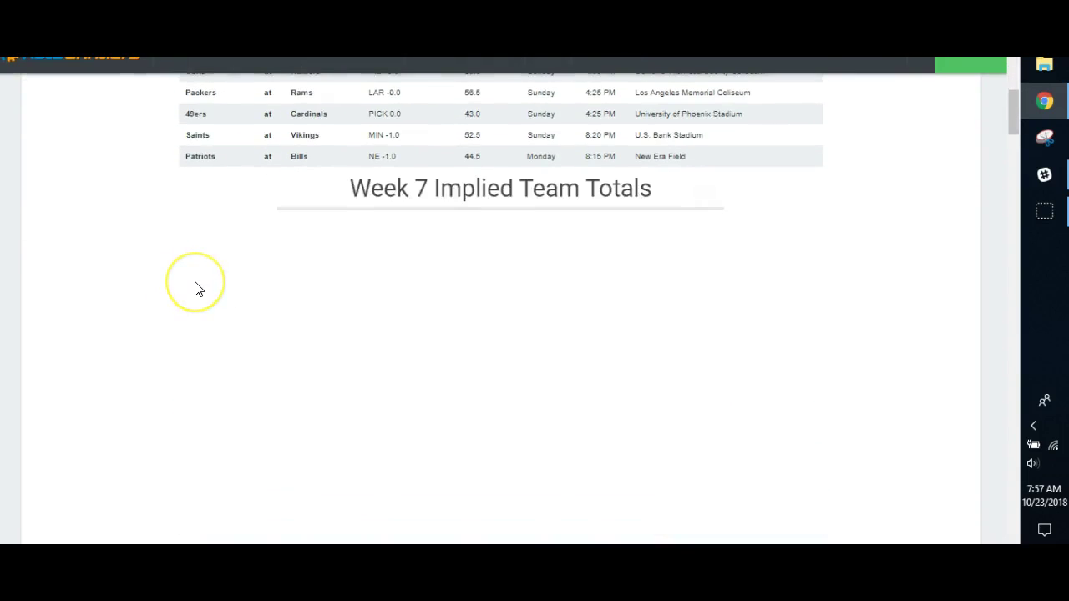
scroll(197, 284, down, 1)
scroll(198, 289, down, 6)
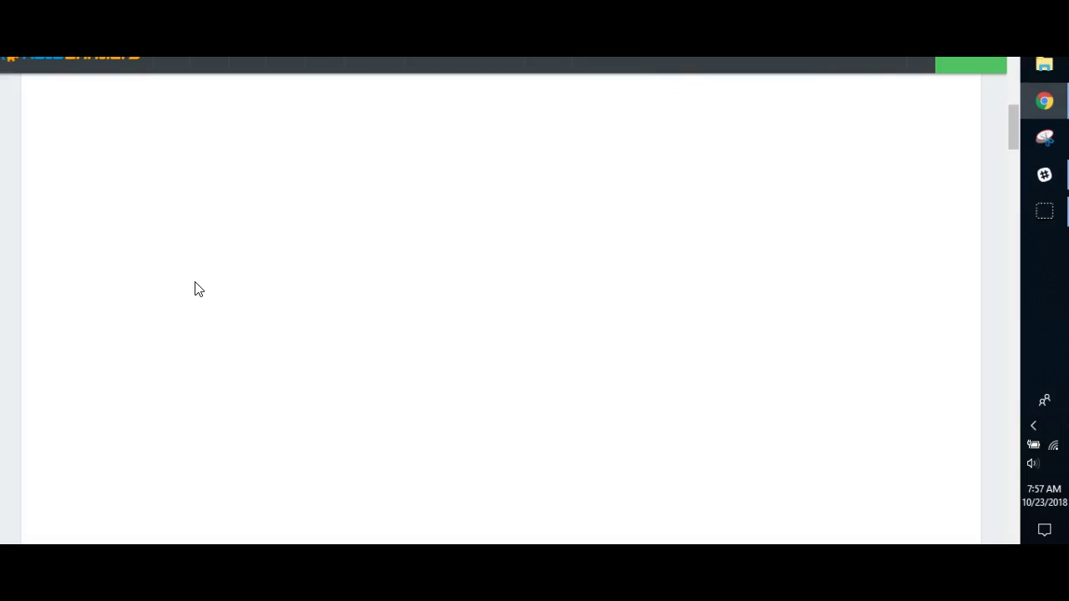
- Reload the article and bring up the Week 7 Implied Team Totals chart
click(246, 284)
scroll(246, 288, up, 5)
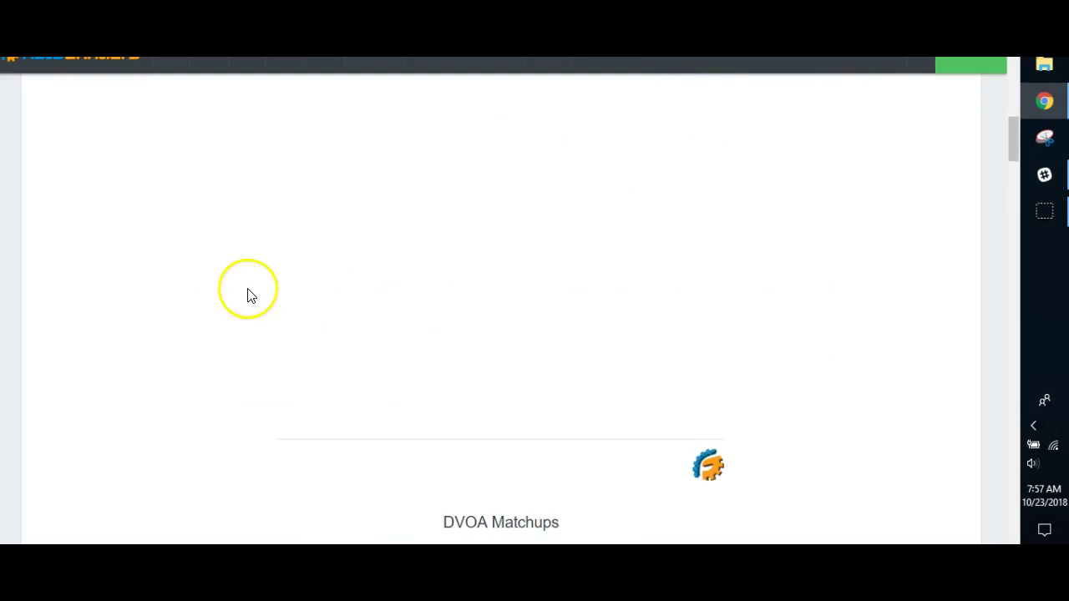
scroll(245, 293, up, 1)
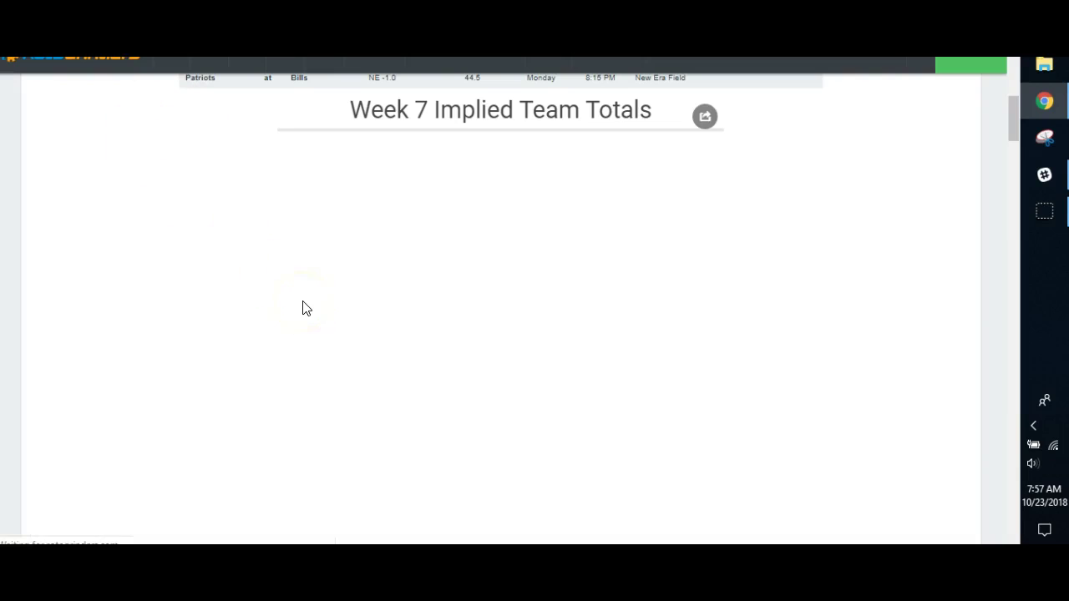
key(F5)
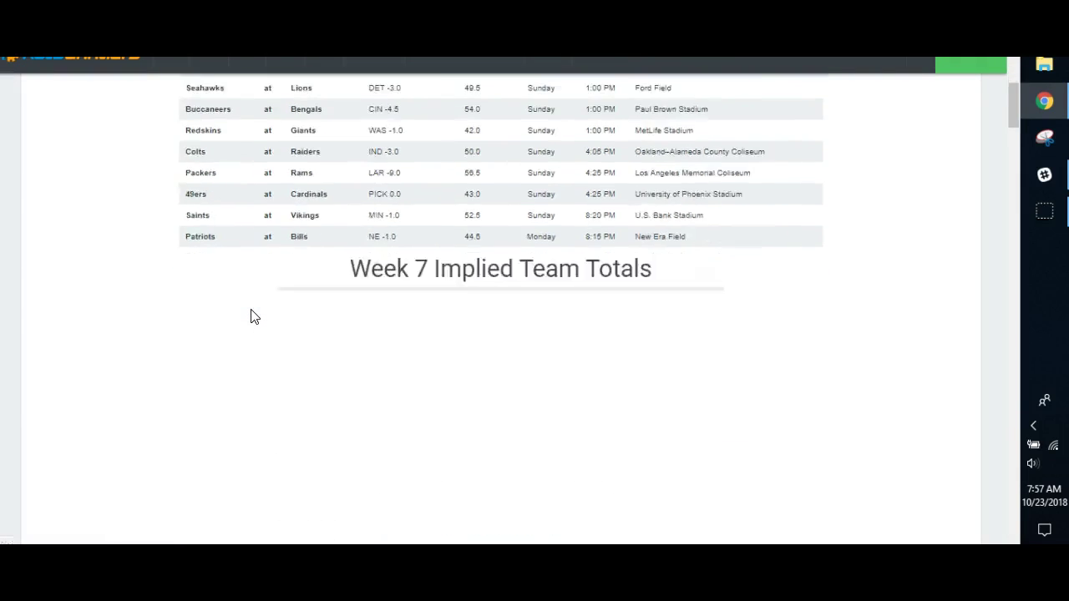
scroll(255, 318, down, 2)
click(343, 190)
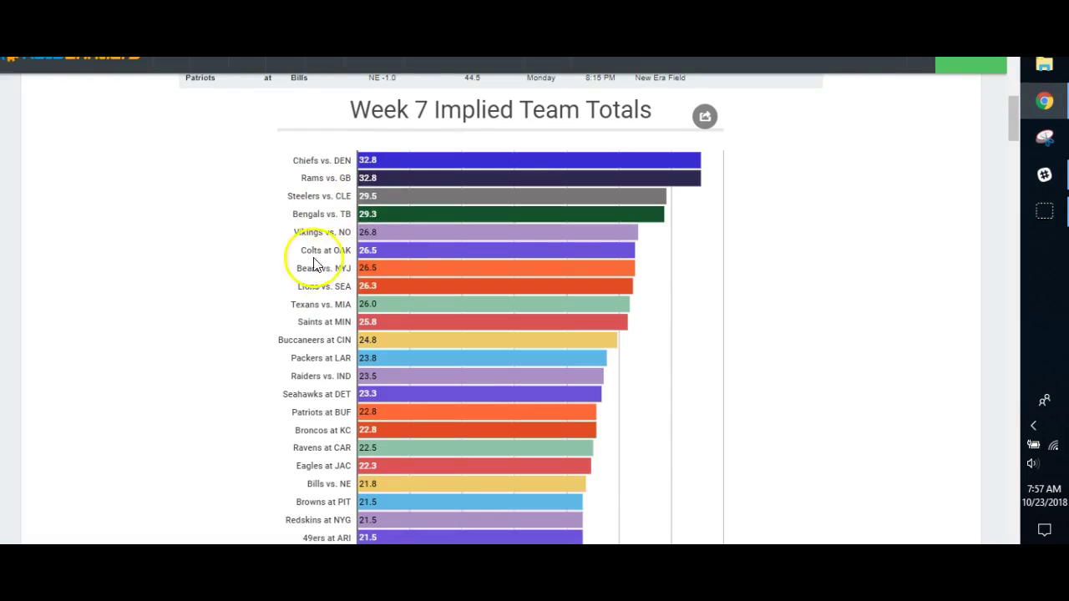
- Compare the New England–Buffalo line on the Las Vegas Odds page with both teams' bars in the implied totals chart
scroll(315, 265, down, 2)
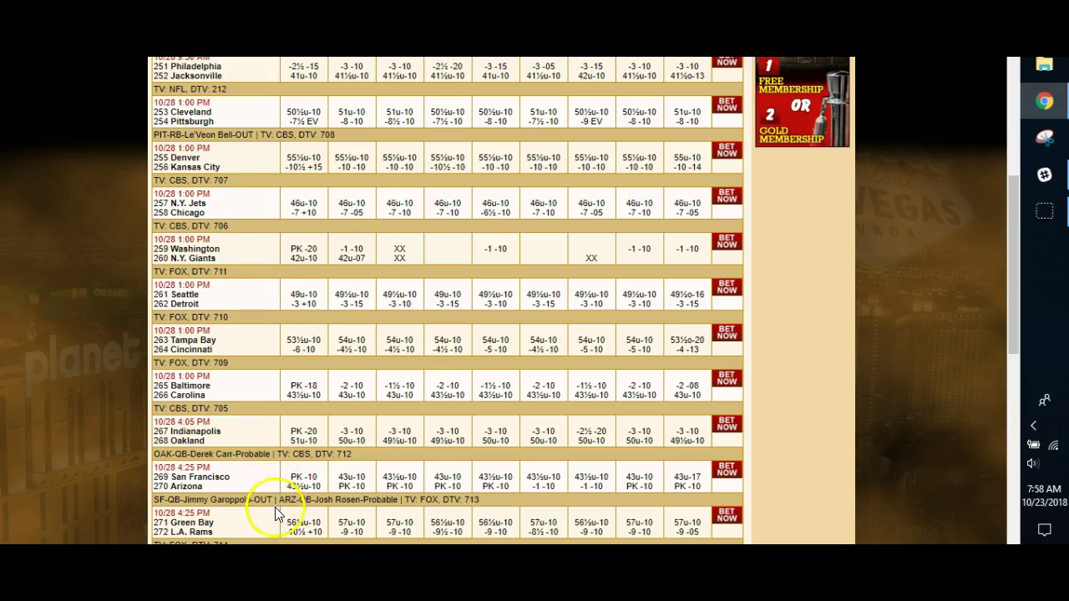
scroll(280, 474, down, 1)
scroll(280, 474, down, 1)
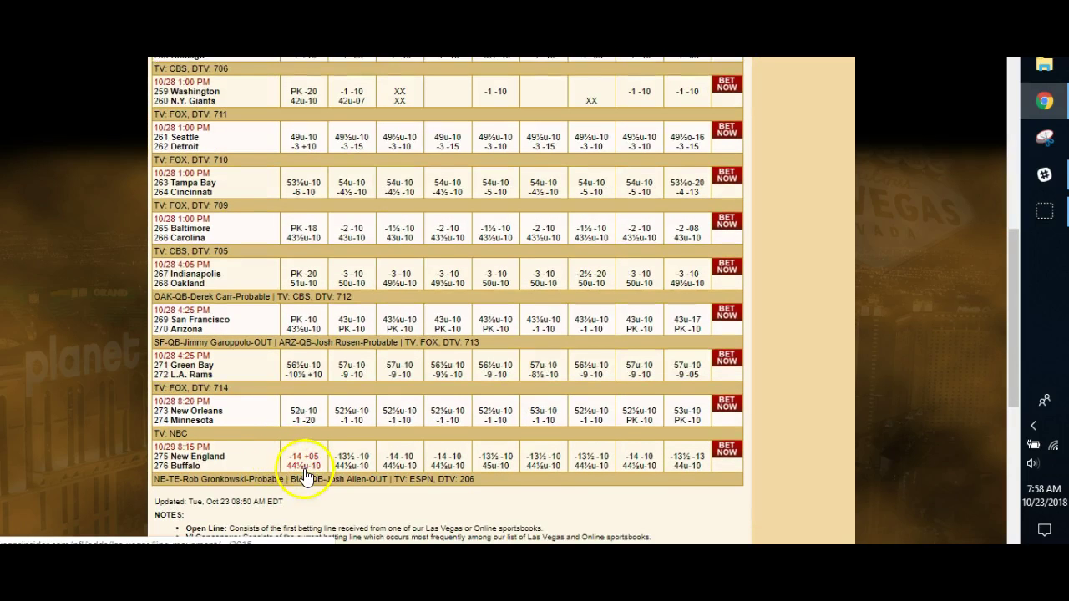
click(302, 474)
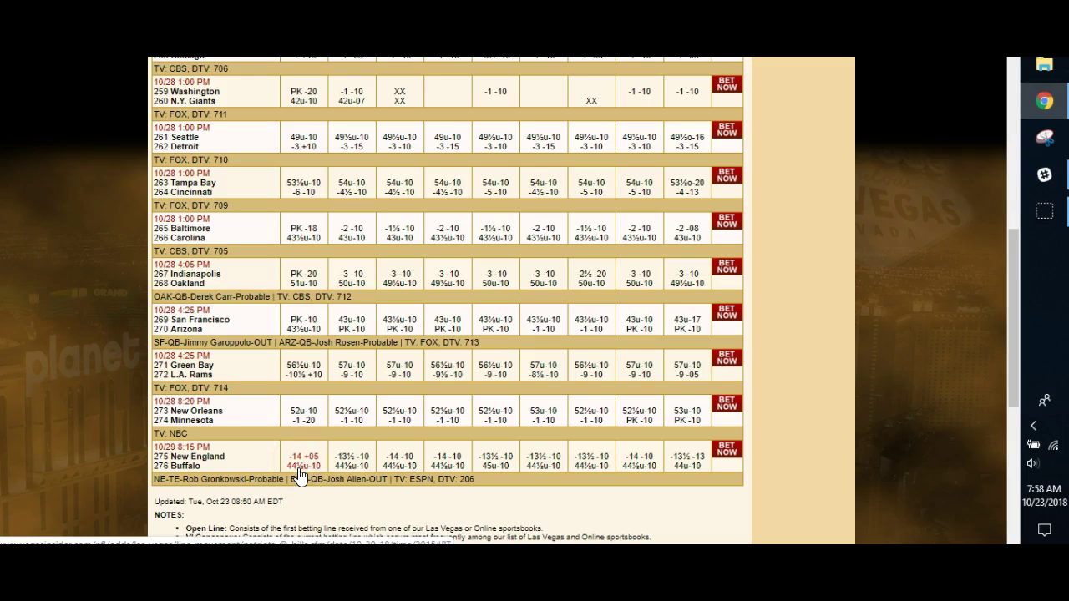
click(300, 460)
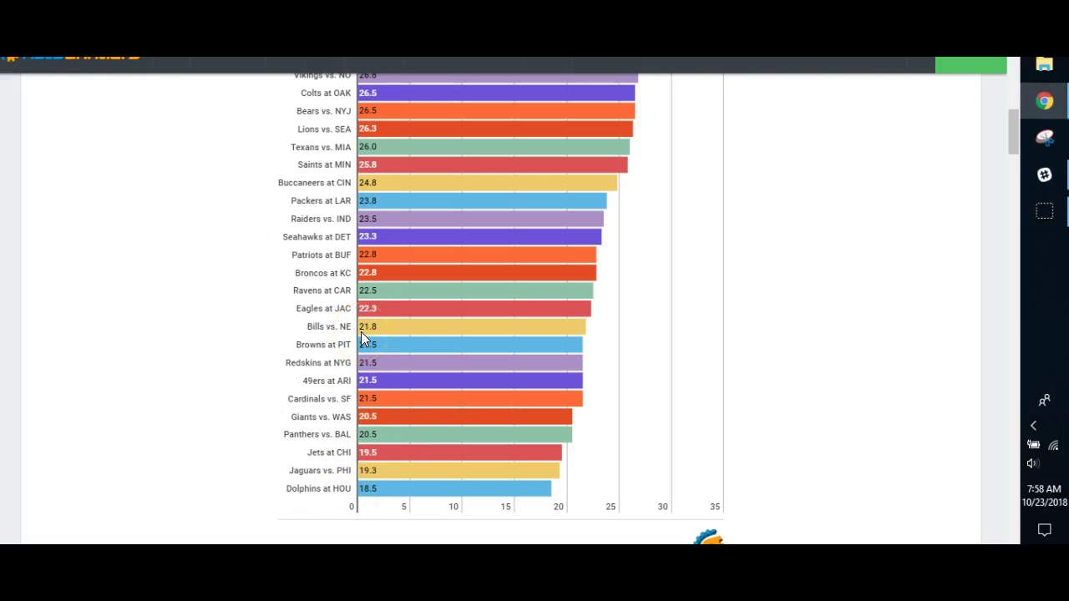
scroll(363, 338, up, 1)
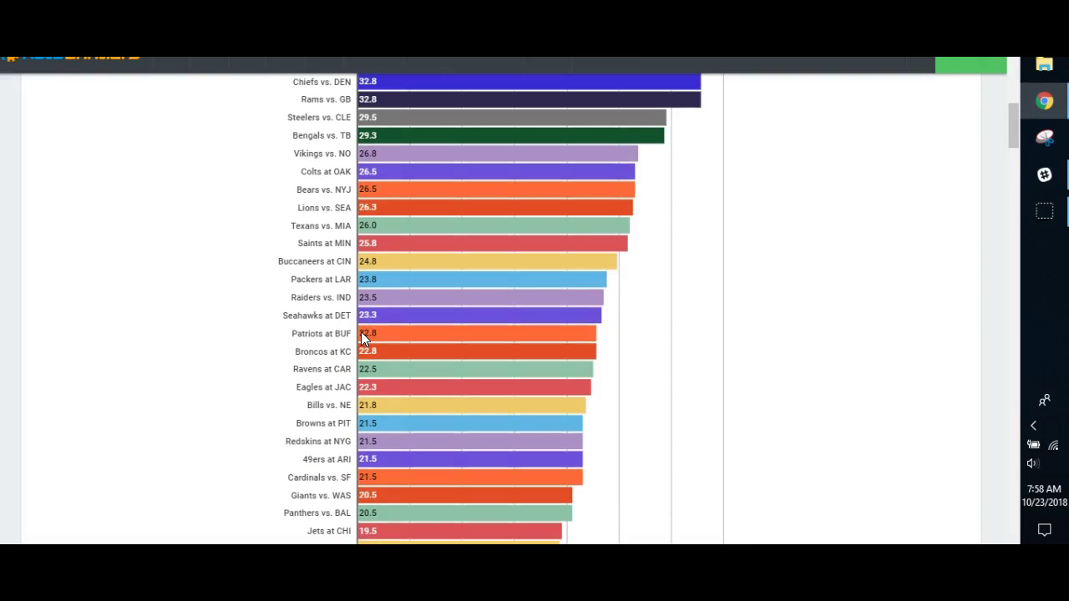
scroll(363, 337, up, 1)
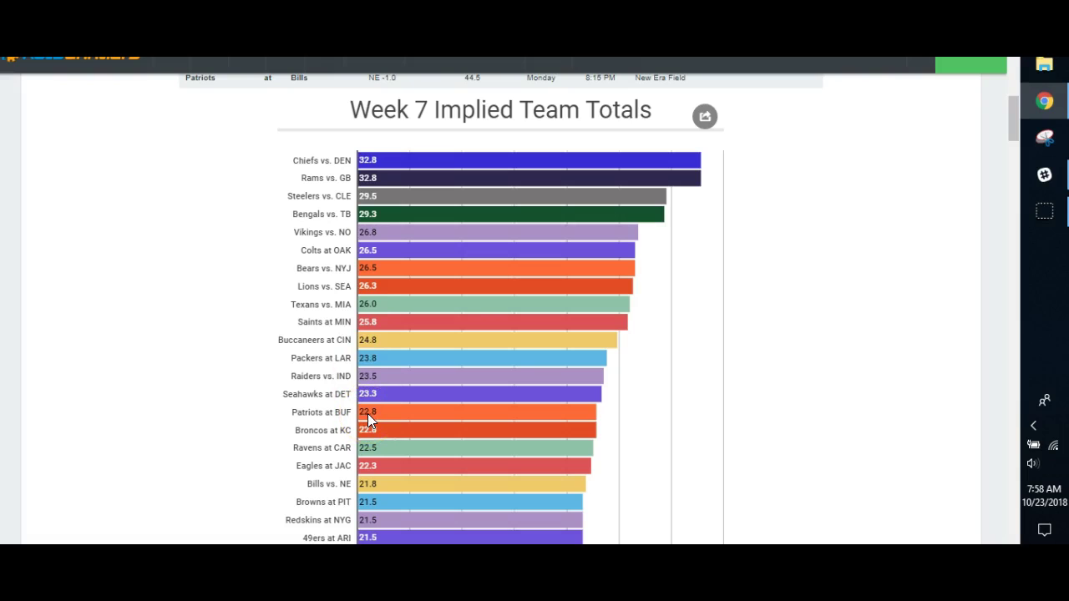
- Bring up the 20-Player Contest lineup page and check the implied team totals chart against it
click(281, 58)
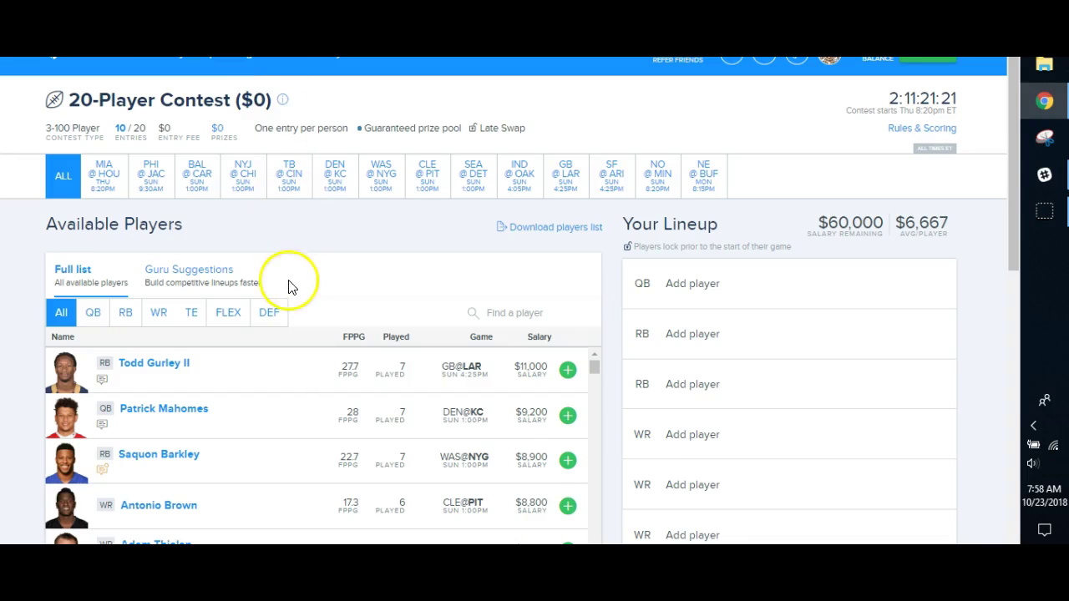
key(ctrl+Tab)
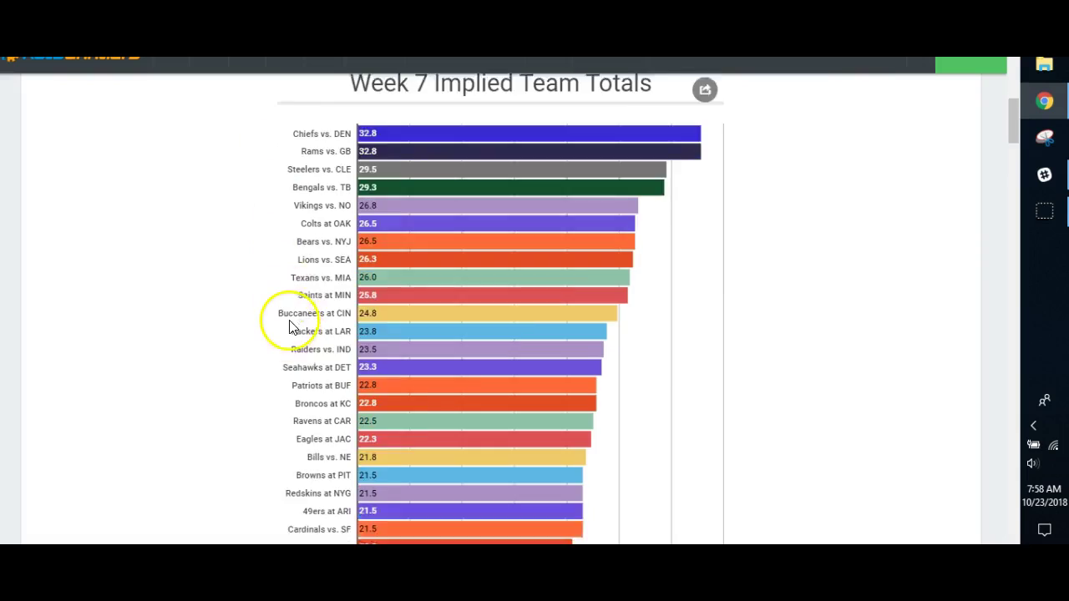
scroll(287, 322, down, 10)
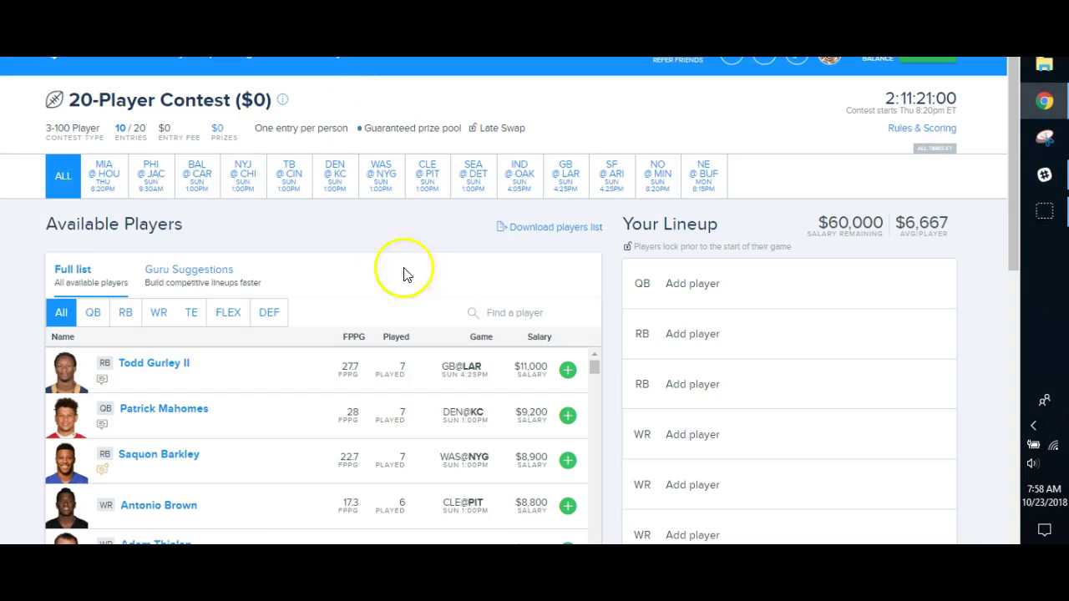
- Filter the contest's available players to QB and look down the list to the lowest-salaried quarterbacks
scroll(442, 305, down, 1)
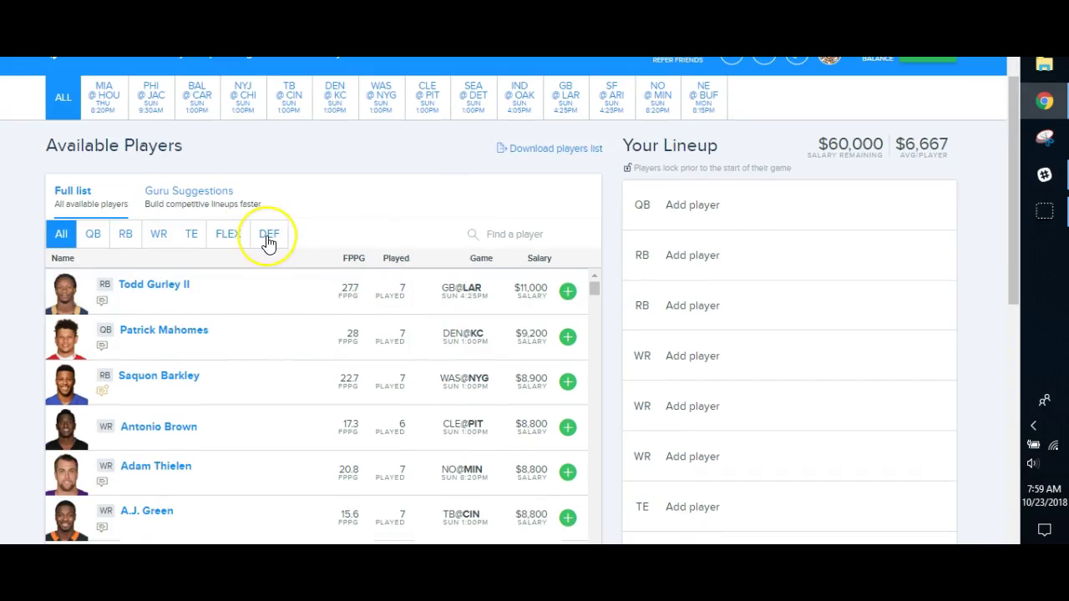
click(93, 234)
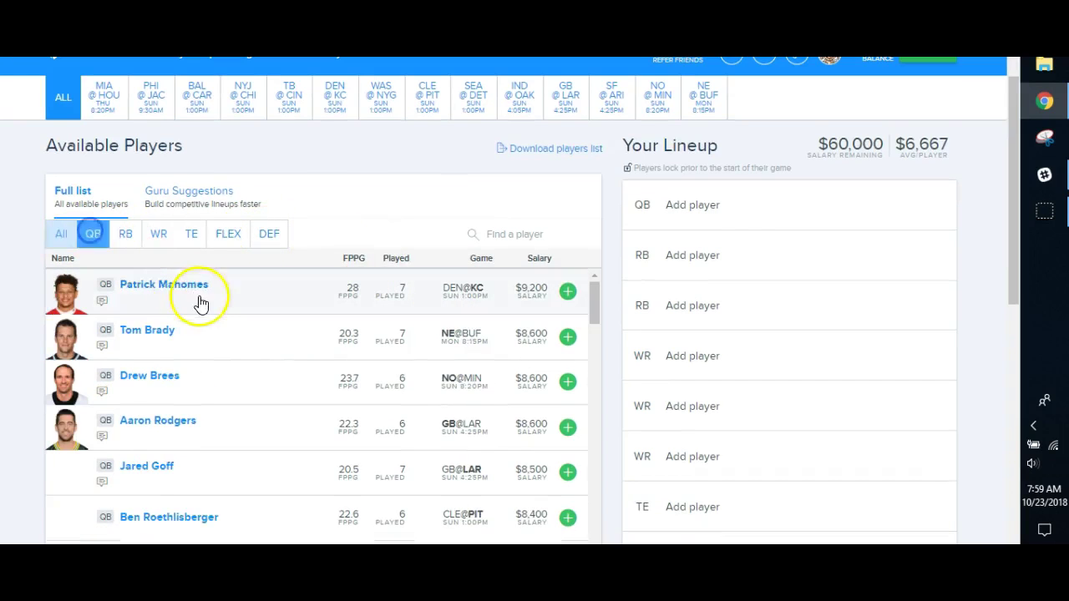
scroll(129, 316, down, 1)
scroll(270, 345, down, 15)
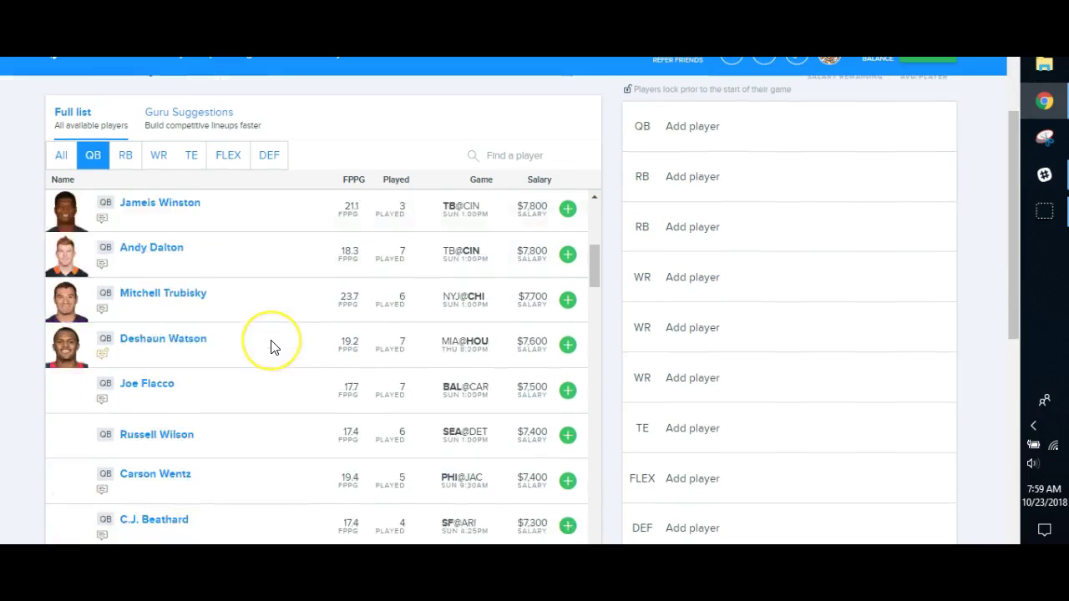
scroll(270, 348, down, 5)
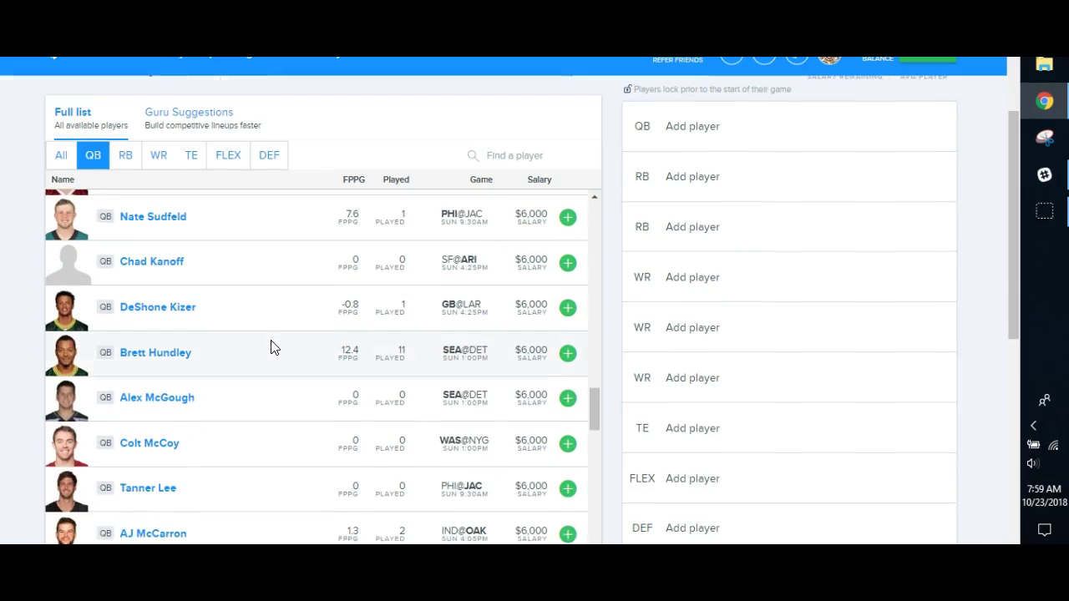
- Review the quarterbacks from the lowest salaries back up to the mid-priced options, comparing salary, FPPG and matchup
scroll(361, 425, up, 5)
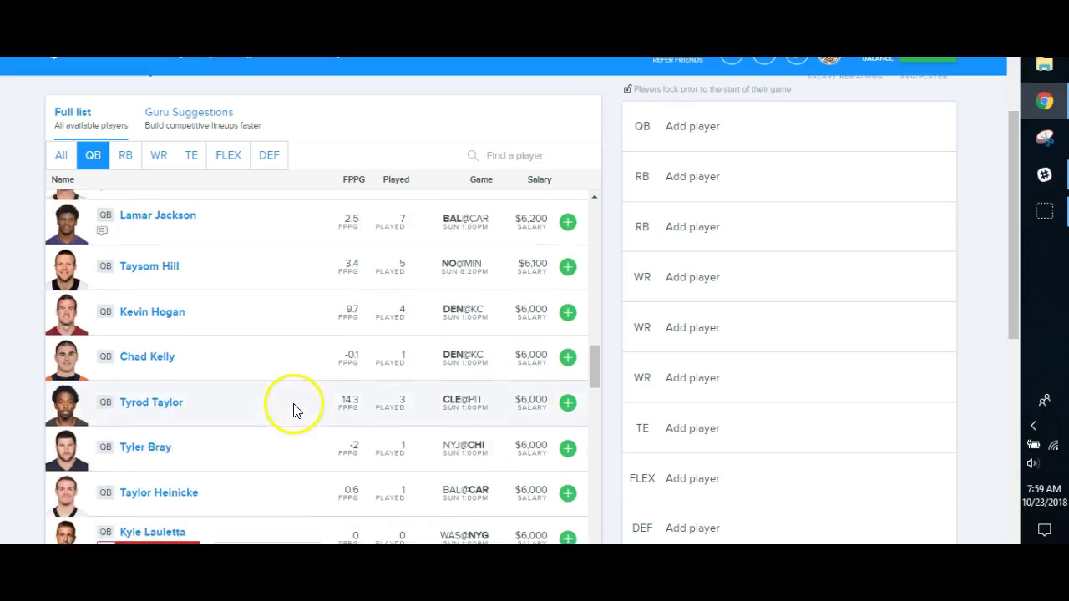
scroll(294, 410, up, 5)
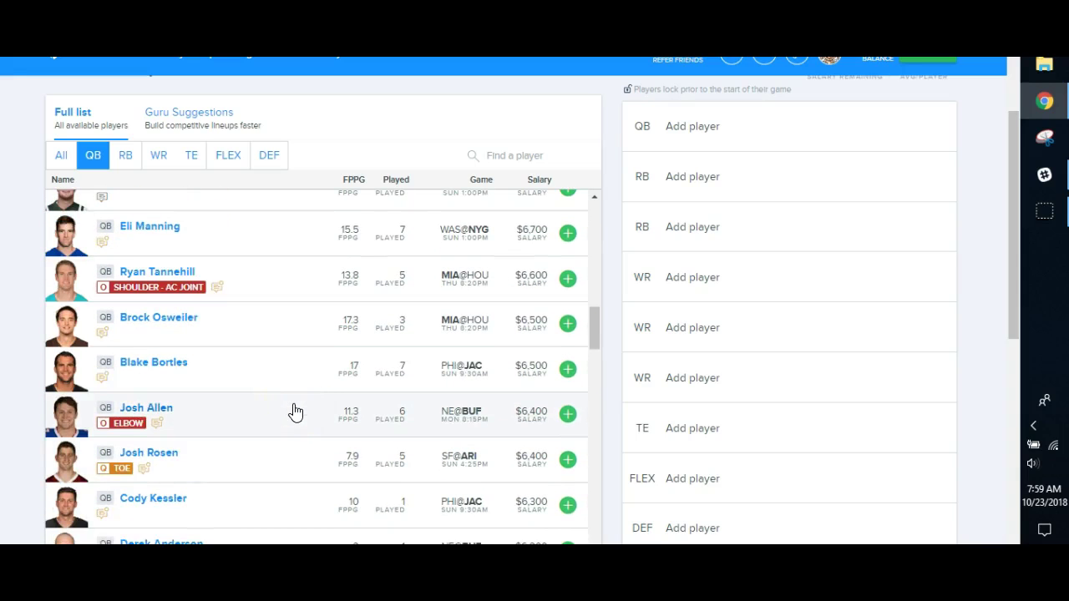
scroll(269, 403, up, 5)
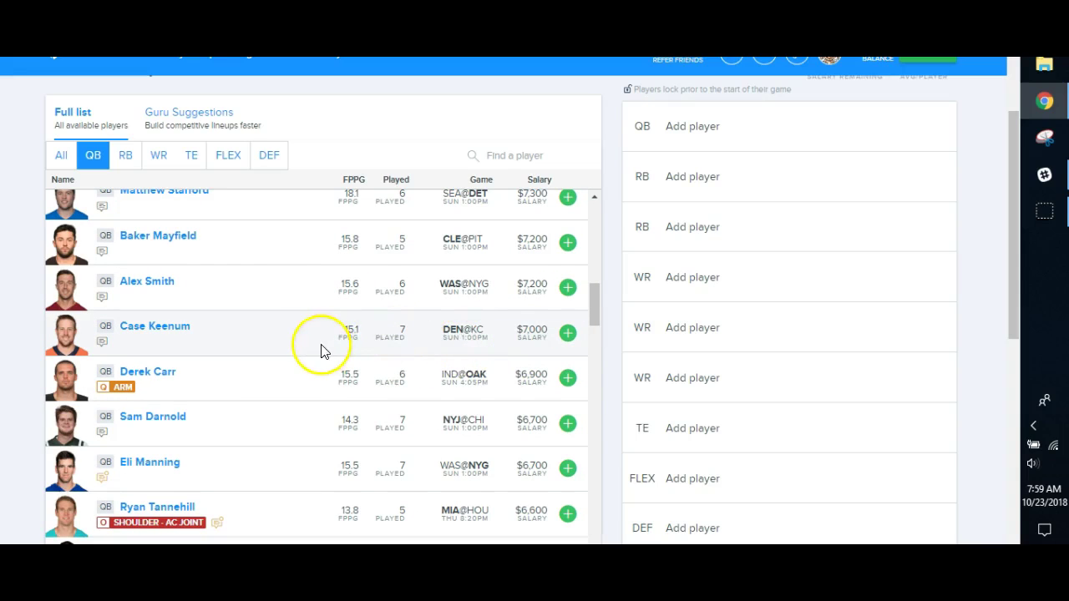
scroll(250, 351, up, 2)
scroll(280, 381, up, 3)
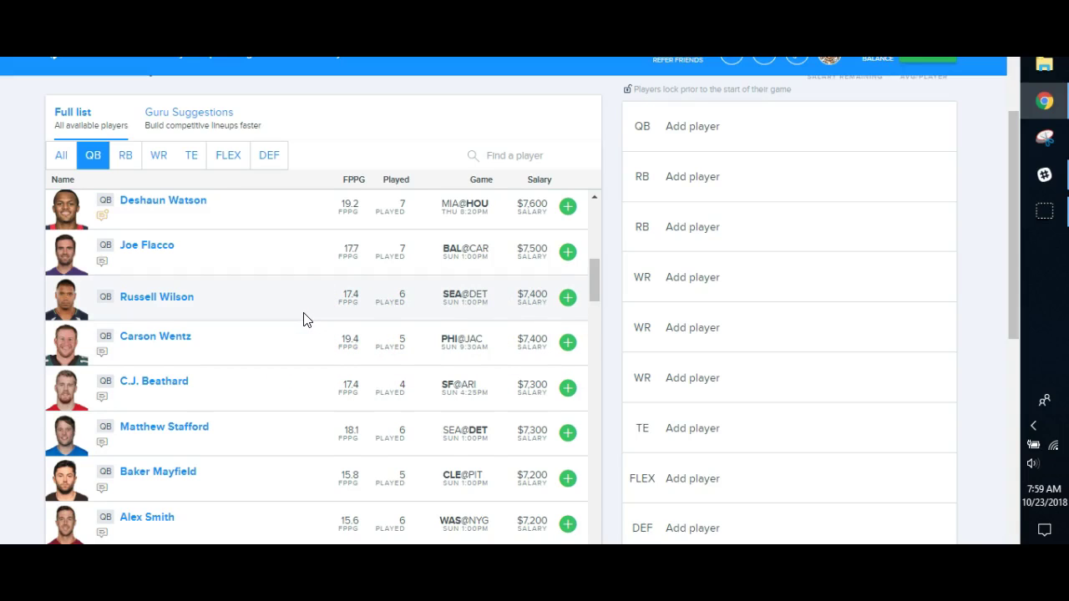
scroll(304, 319, up, 1)
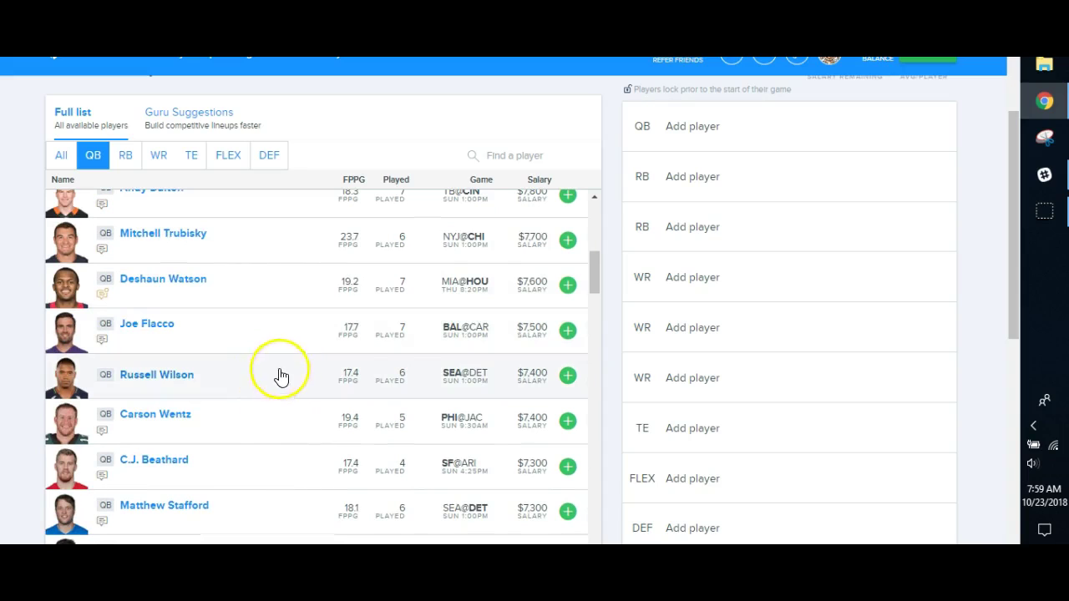
scroll(281, 380, up, 1)
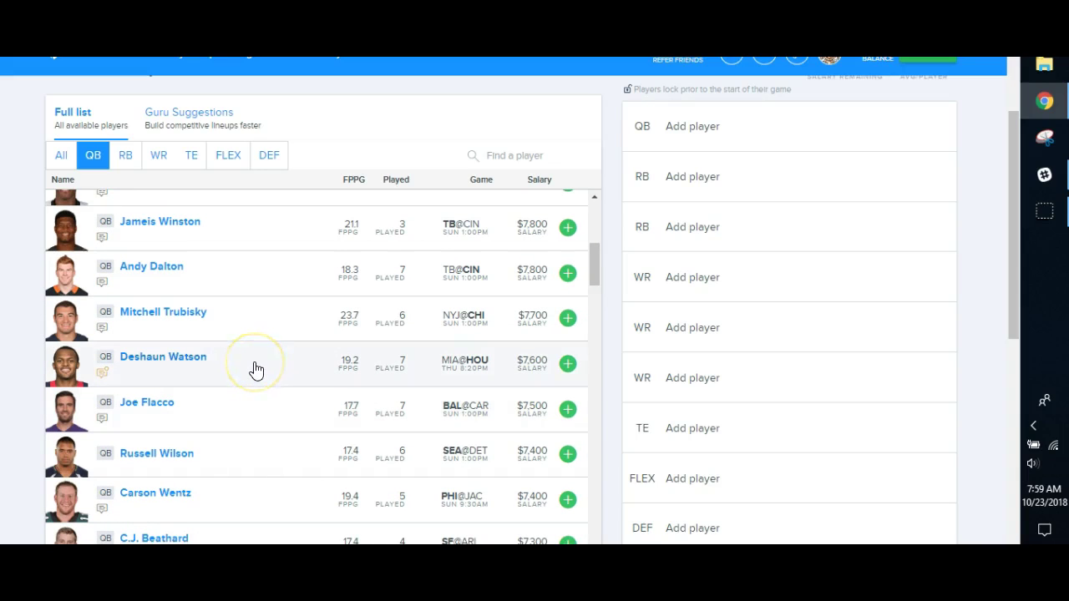
- Try Mitchell Trubisky in the lineup's QB slot and replace him with Andy Dalton
scroll(257, 368, up, 1)
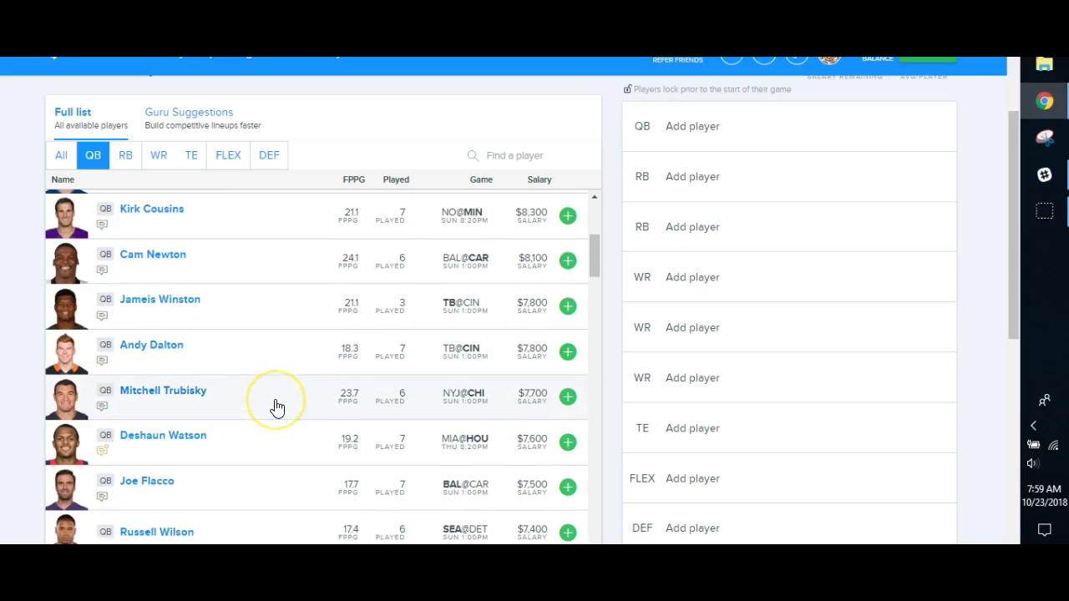
click(568, 397)
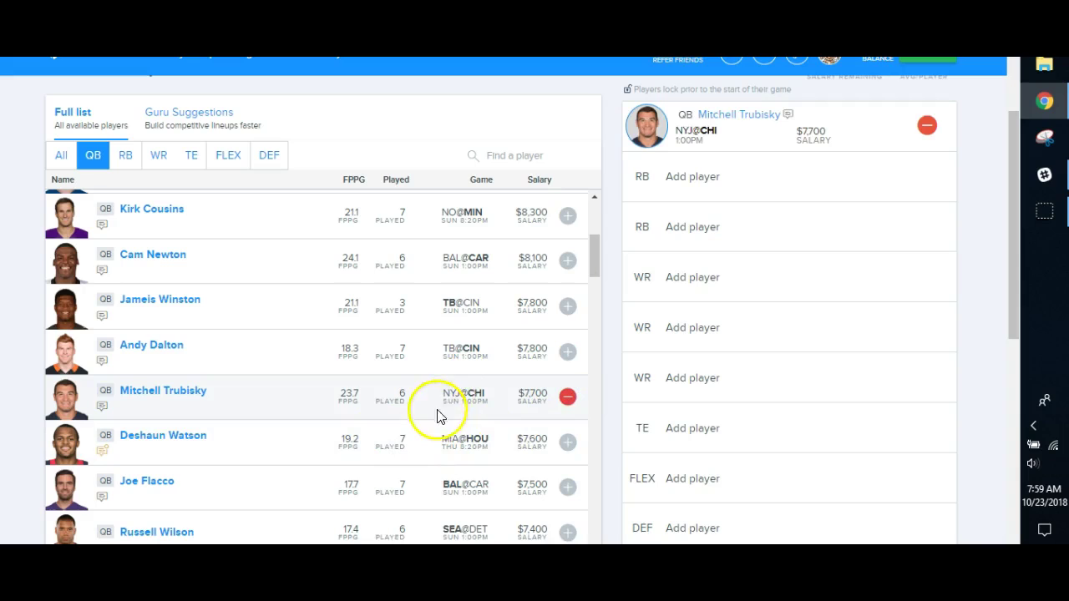
click(568, 396)
click(568, 352)
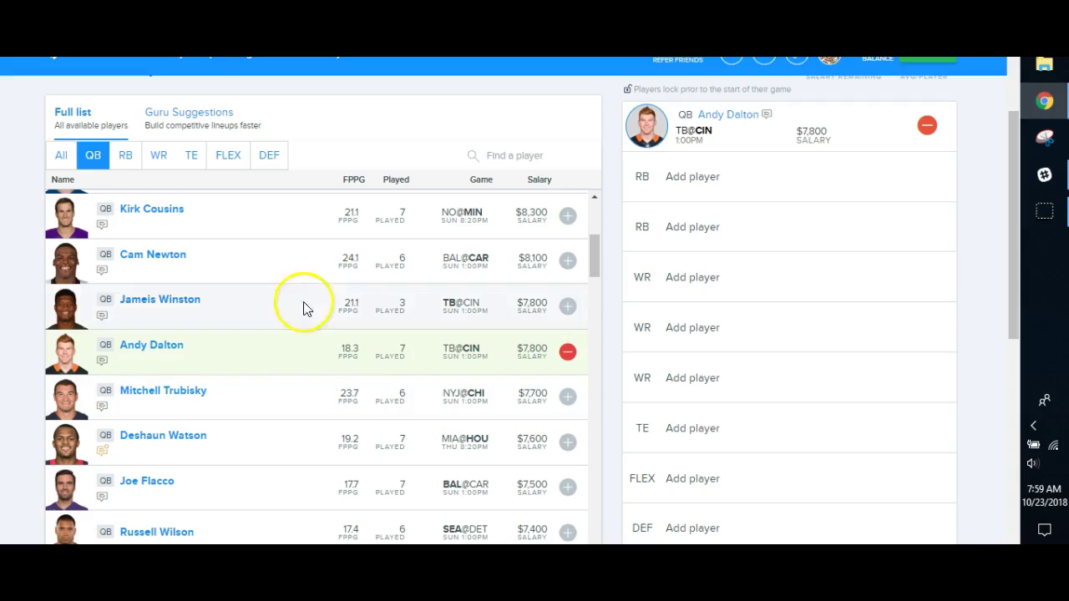
- Filter the available players to RB and look down the list to the lower-salaried running backs
click(124, 155)
scroll(309, 342, down, 10)
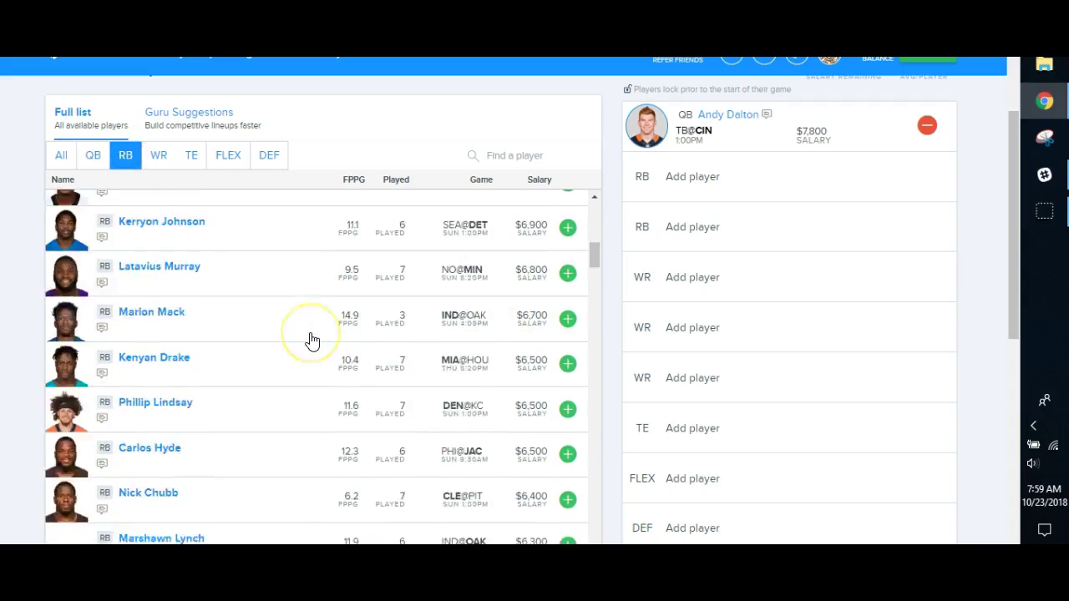
scroll(310, 341, down, 15)
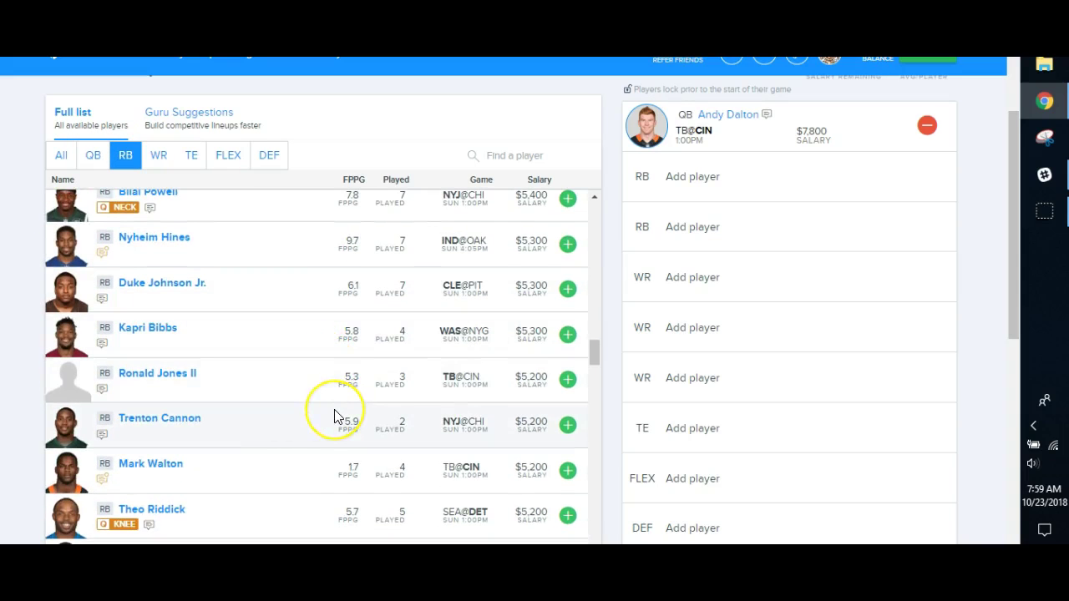
scroll(334, 416, down, 5)
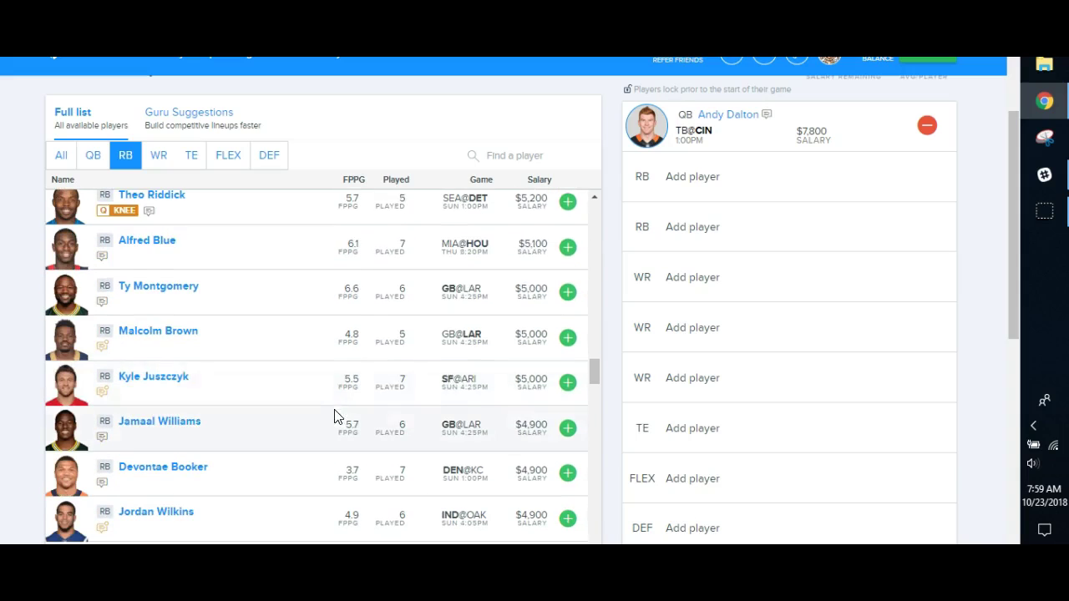
- Search the player list for "chu", add Nick Chubb to the first RB slot and clear the search
click(511, 154)
text(chunn)
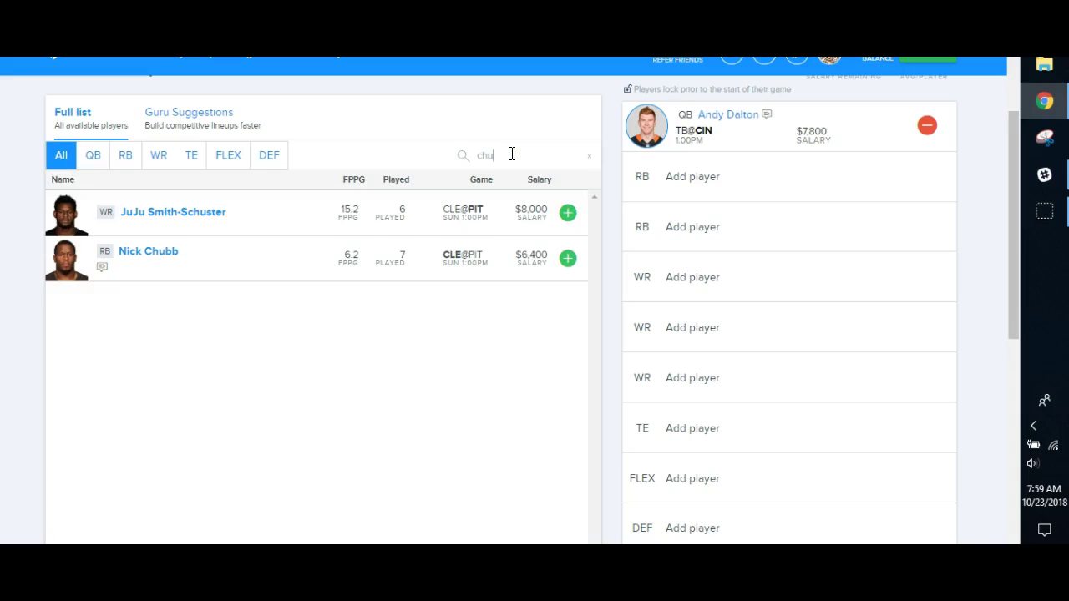
click(570, 259)
click(530, 152)
key(BackSpace)
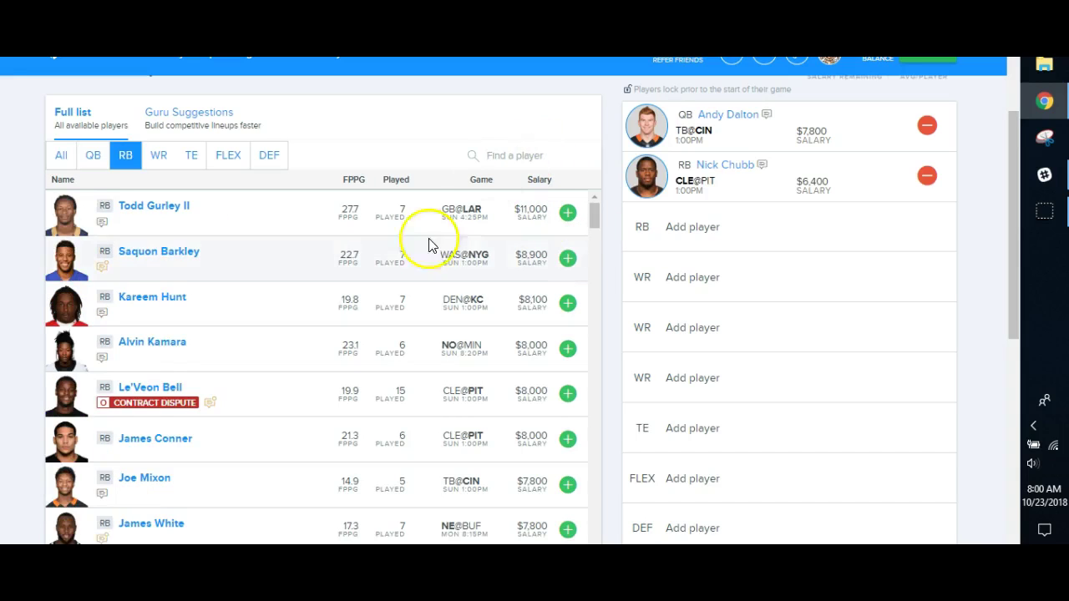
- Review the running backs from the top down to the $5,400 salary range, comparing FPPG, matchup and injury status
scroll(412, 351, down, 5)
scroll(405, 376, down, 10)
scroll(406, 376, up, 3)
scroll(405, 376, down, 1)
scroll(405, 376, down, 2)
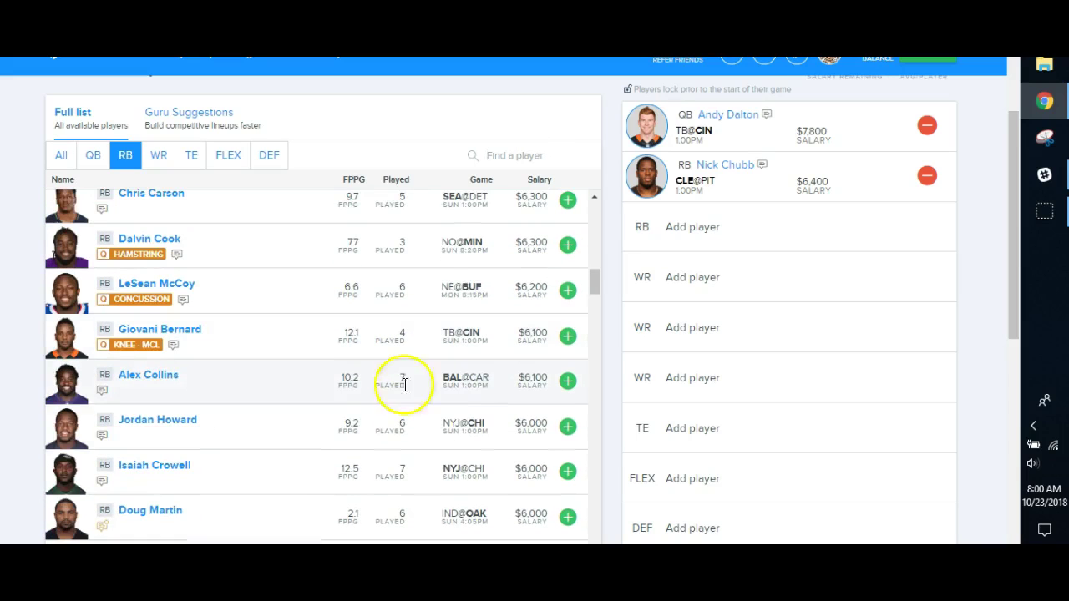
scroll(403, 383, down, 2)
scroll(288, 381, down, 5)
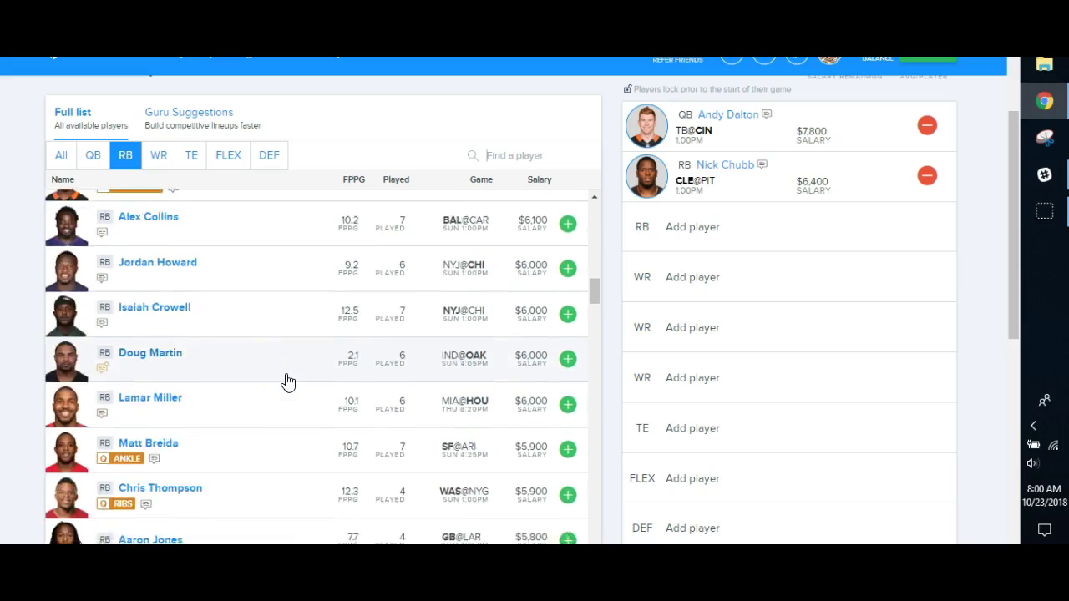
scroll(287, 382, down, 2)
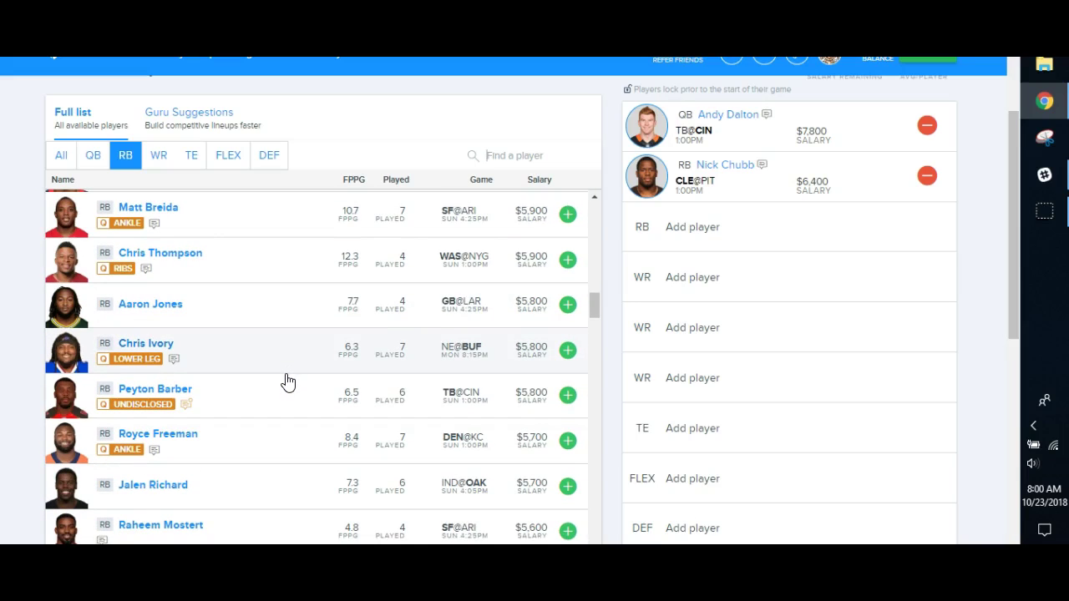
scroll(287, 381, down, 5)
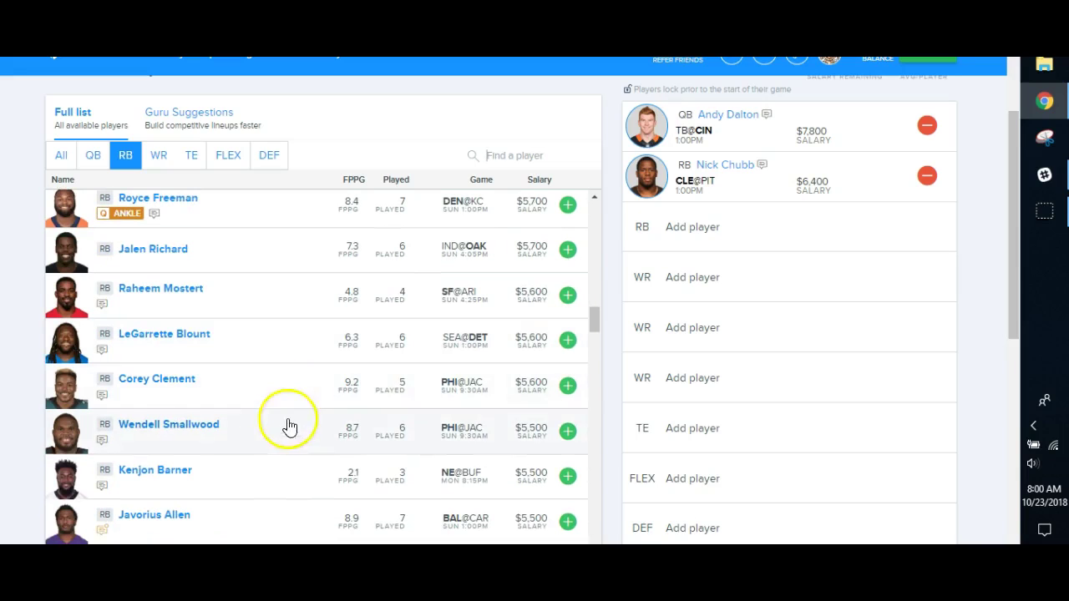
scroll(304, 437, down, 5)
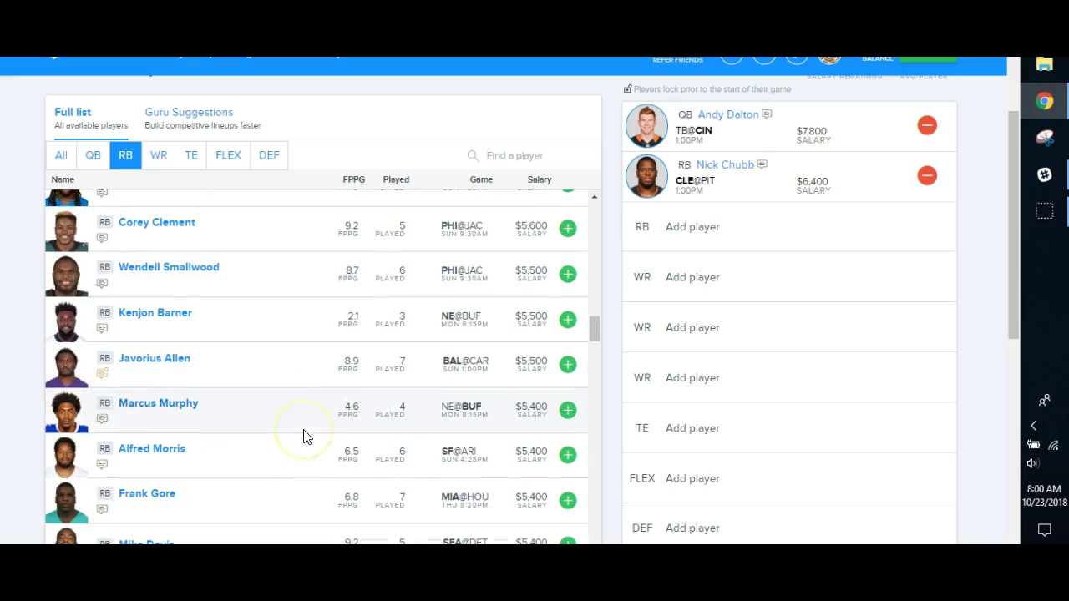
- Go back up to the running backs around $7,000 and add Kerryon Johnson to the second RB slot
scroll(305, 436, up, 15)
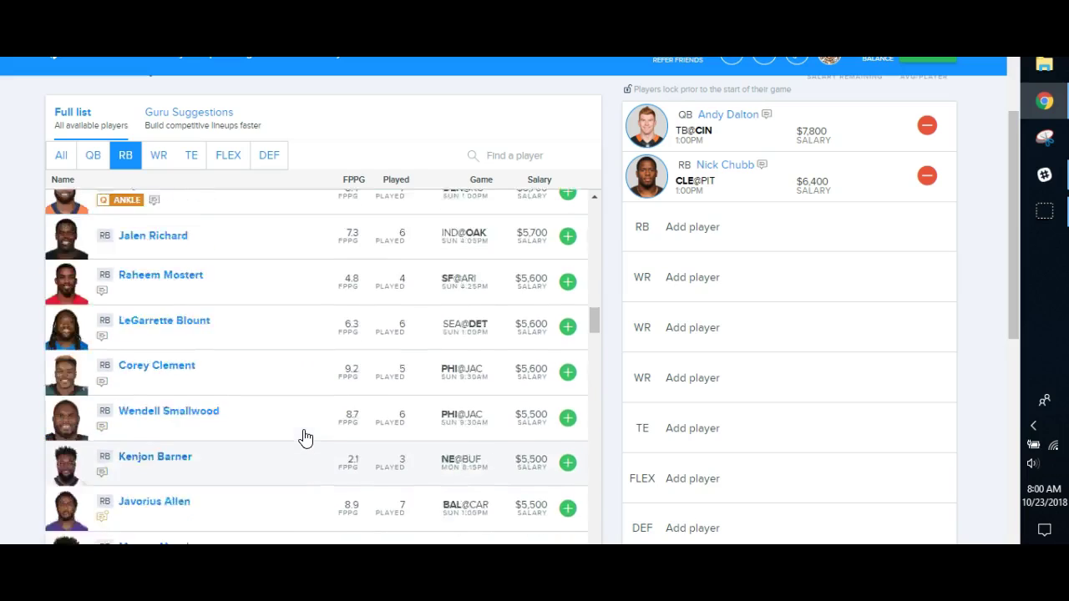
scroll(305, 437, up, 7)
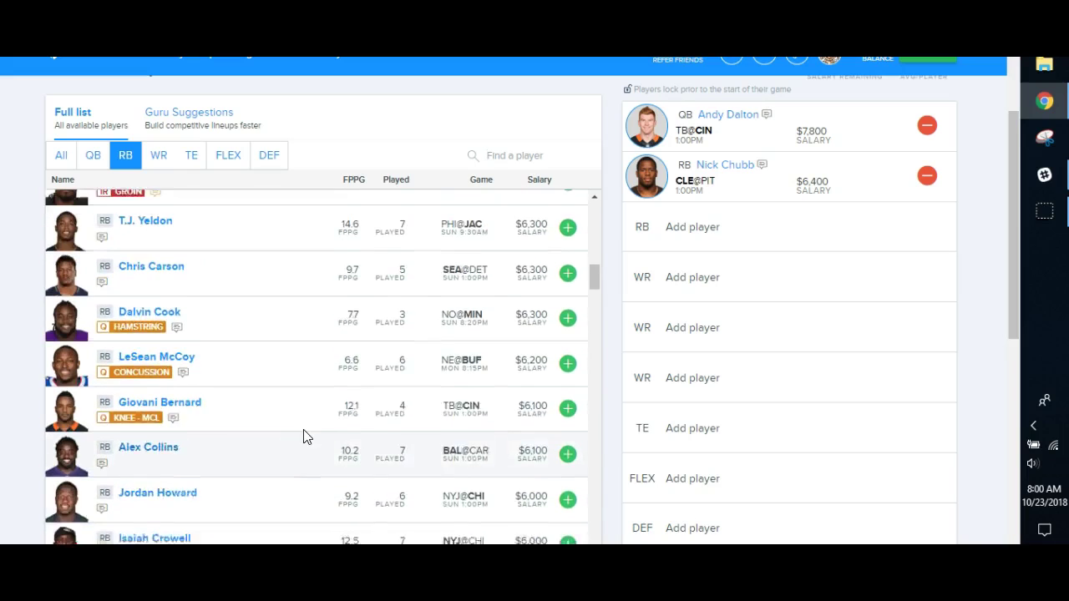
scroll(279, 422, up, 4)
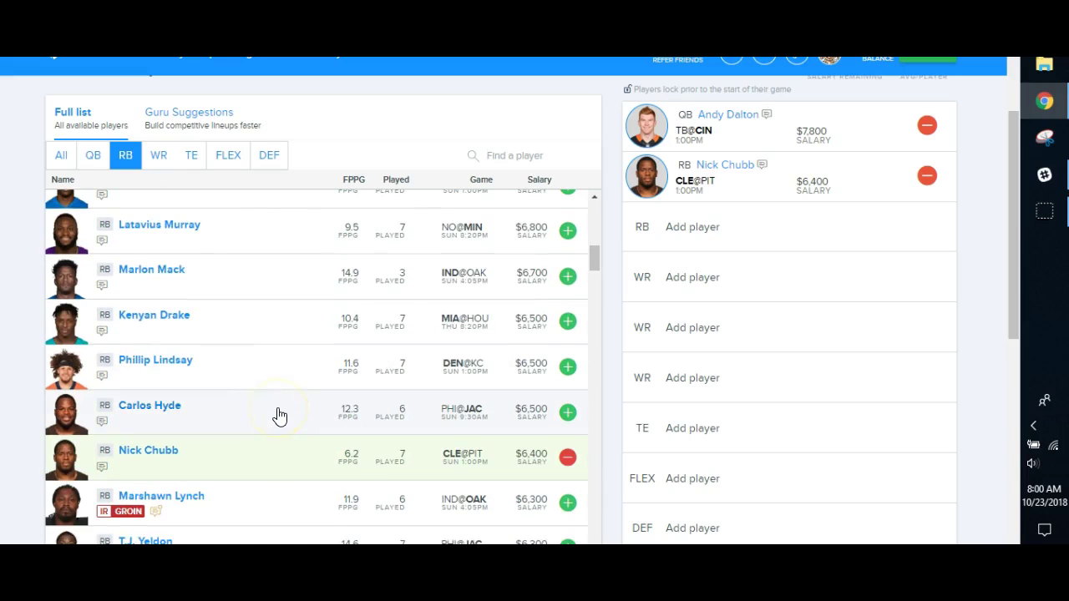
scroll(280, 416, up, 4)
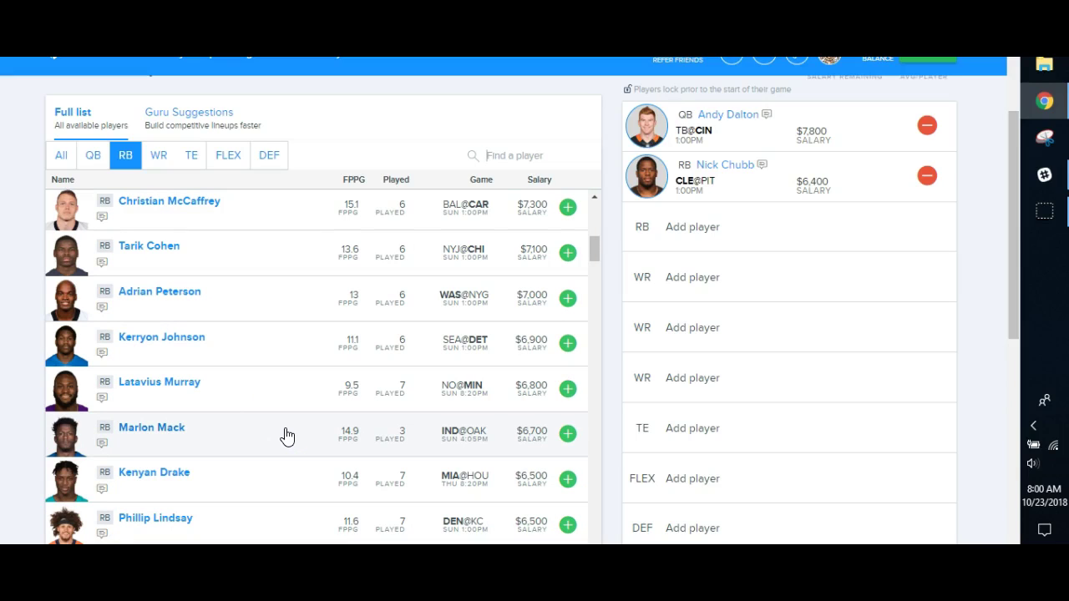
click(295, 410)
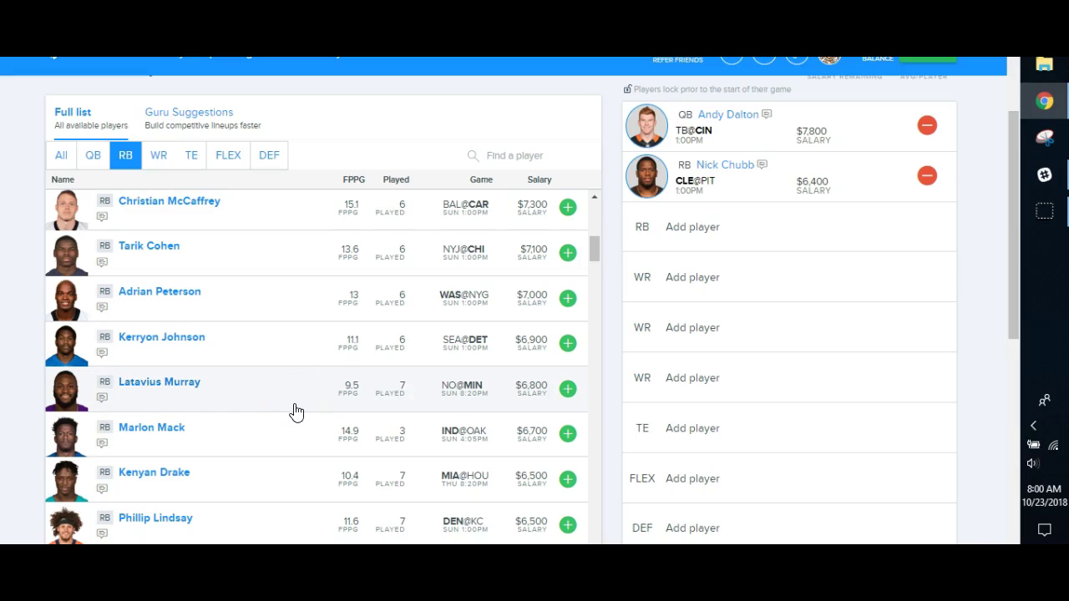
click(294, 410)
click(284, 434)
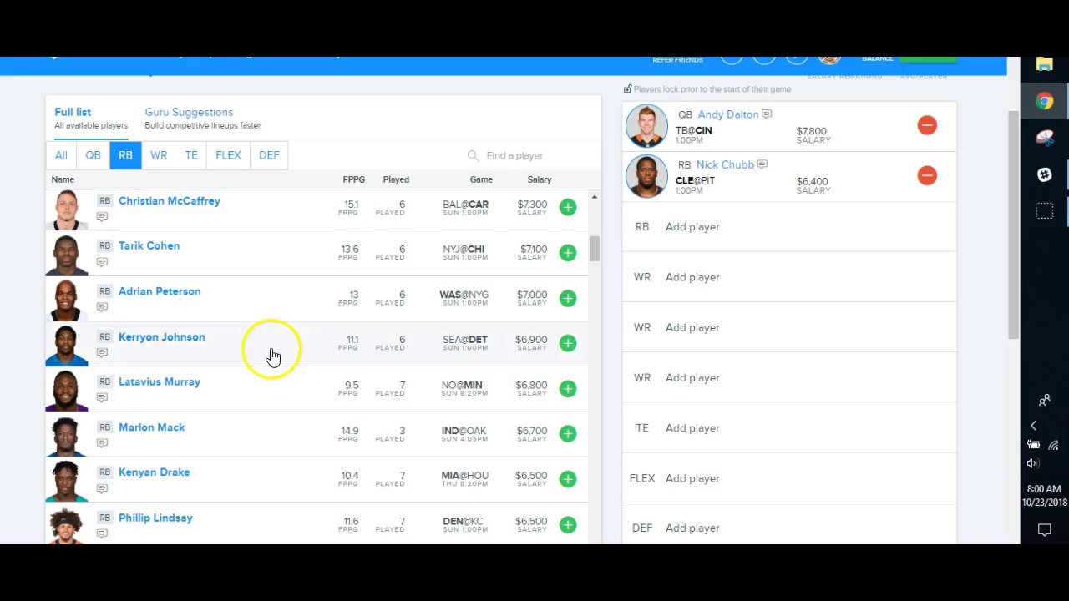
click(562, 351)
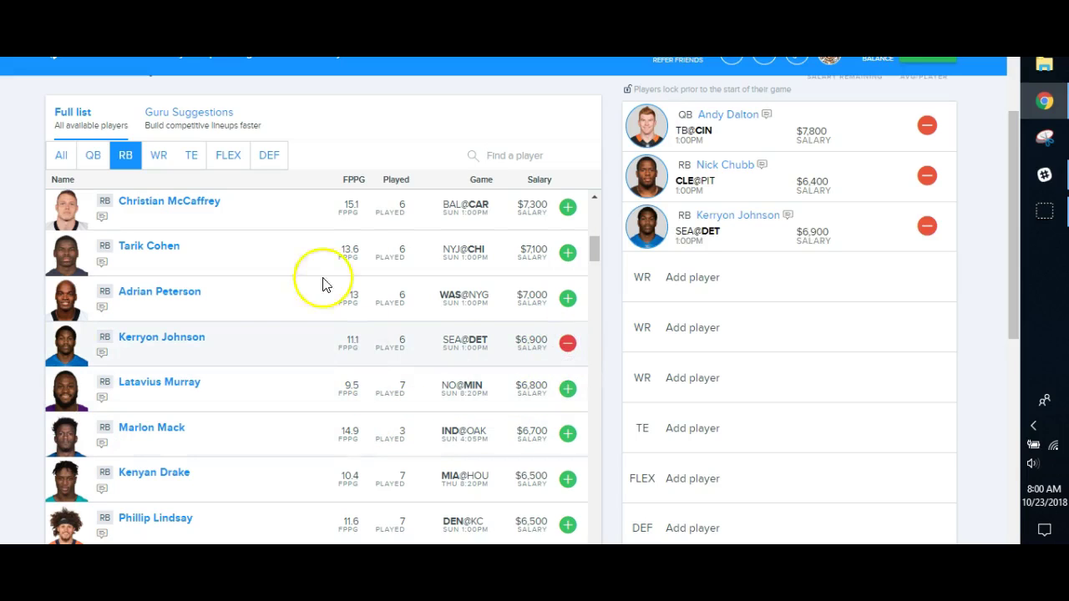
- Check the lineup's remaining salary and average per player against the roster slots still open
scroll(773, 257, up, 1)
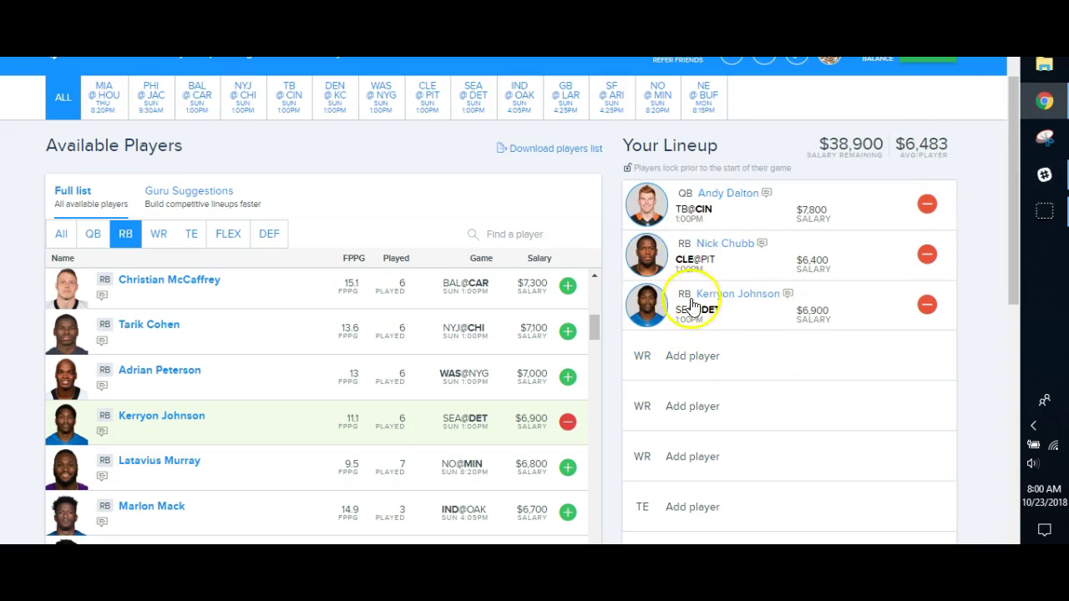
scroll(250, 455, up, 6)
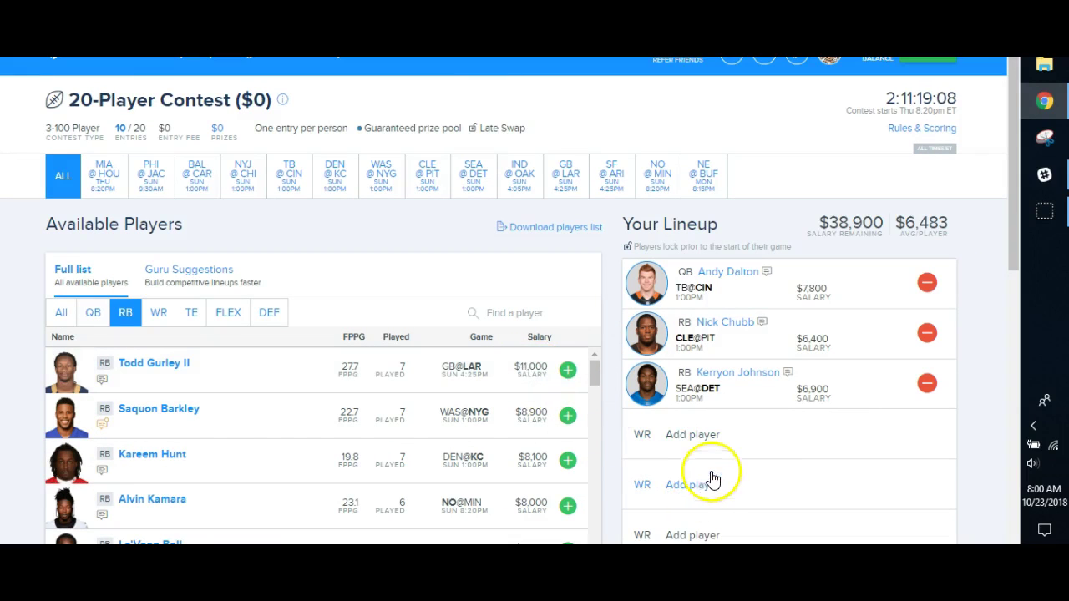
scroll(720, 462, down, 1)
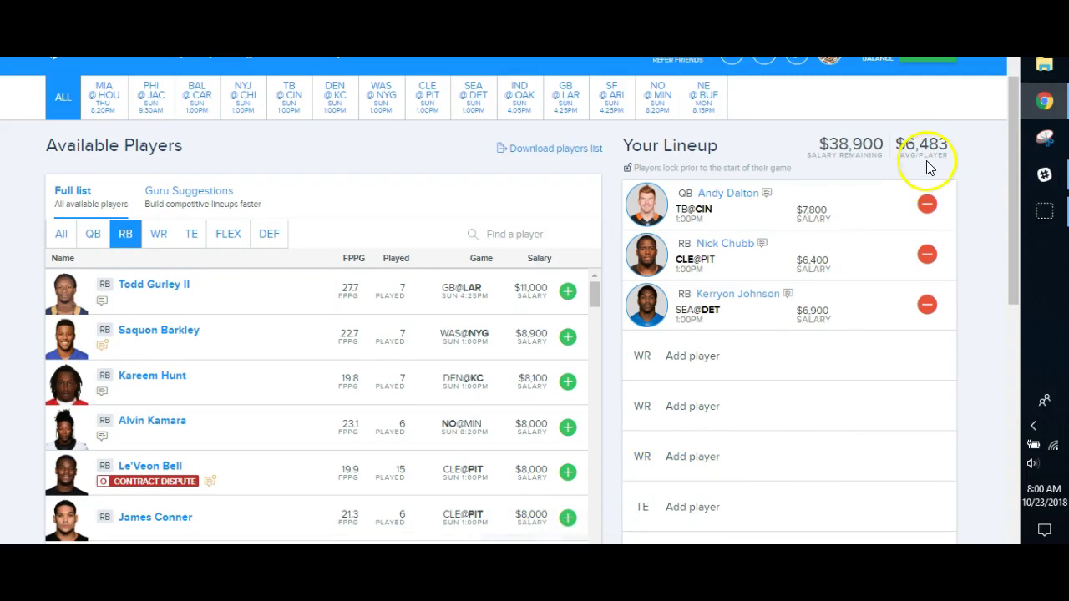
- Filter the available players to DEF and consult the implied team totals and DVOA matchups page for defensive matchups
click(270, 237)
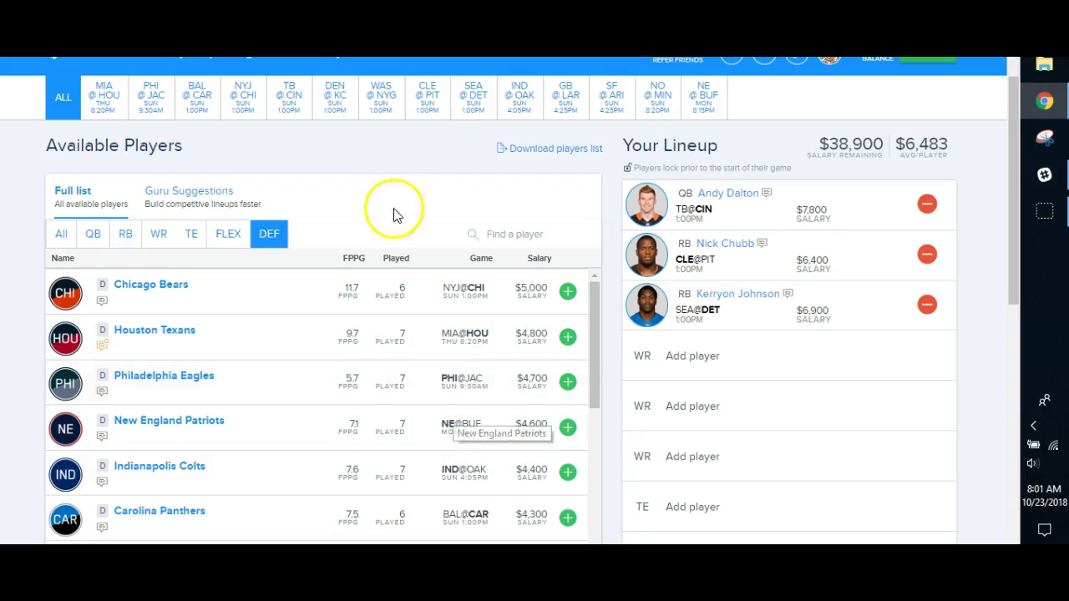
key(ctrl+Tab)
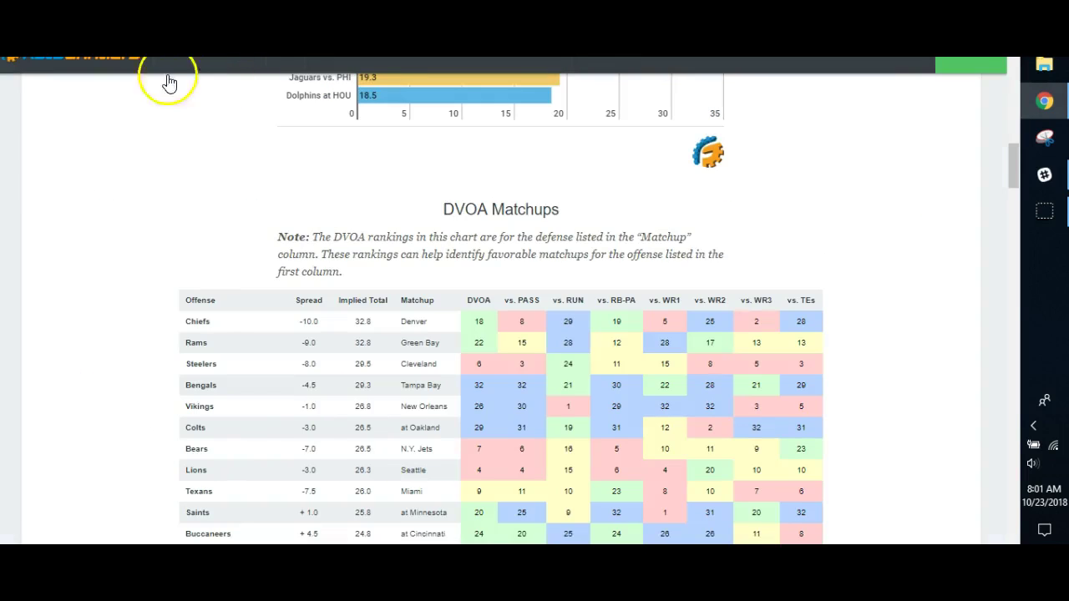
scroll(286, 246, up, 2)
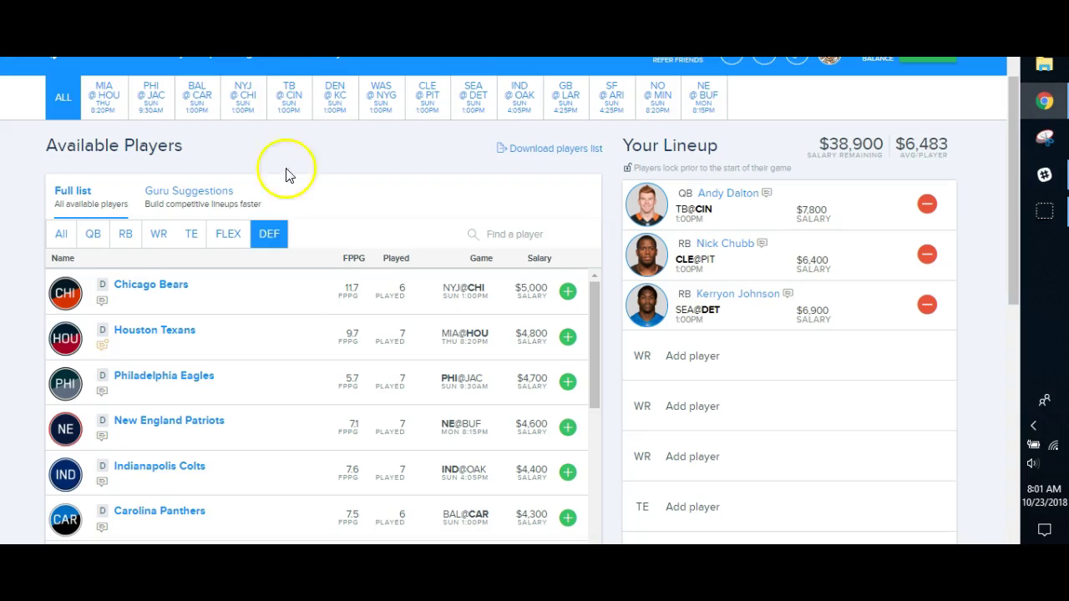
- Compare the defenses' salary, FPPG and matchup down to the lowest-priced teams and back up to the $3,700 range
scroll(282, 438, down, 2)
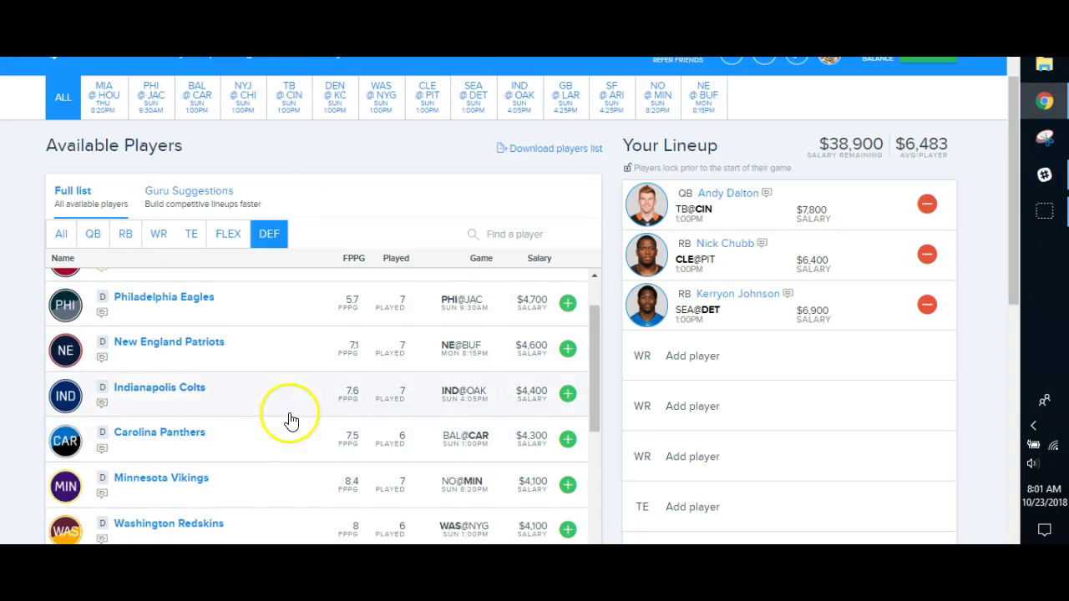
scroll(288, 420, down, 2)
scroll(289, 418, down, 2)
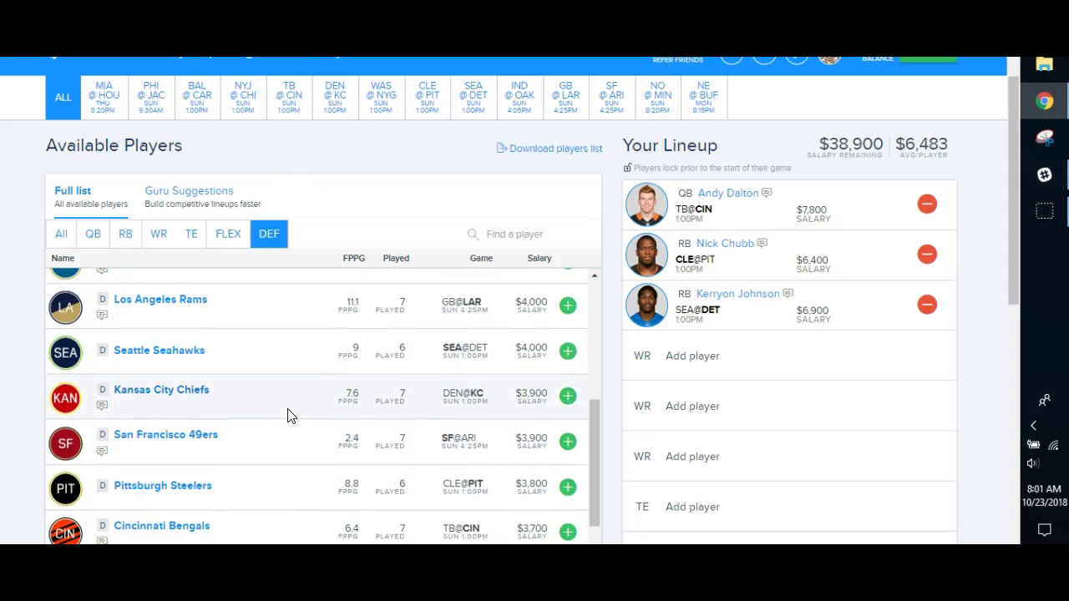
scroll(288, 415, down, 3)
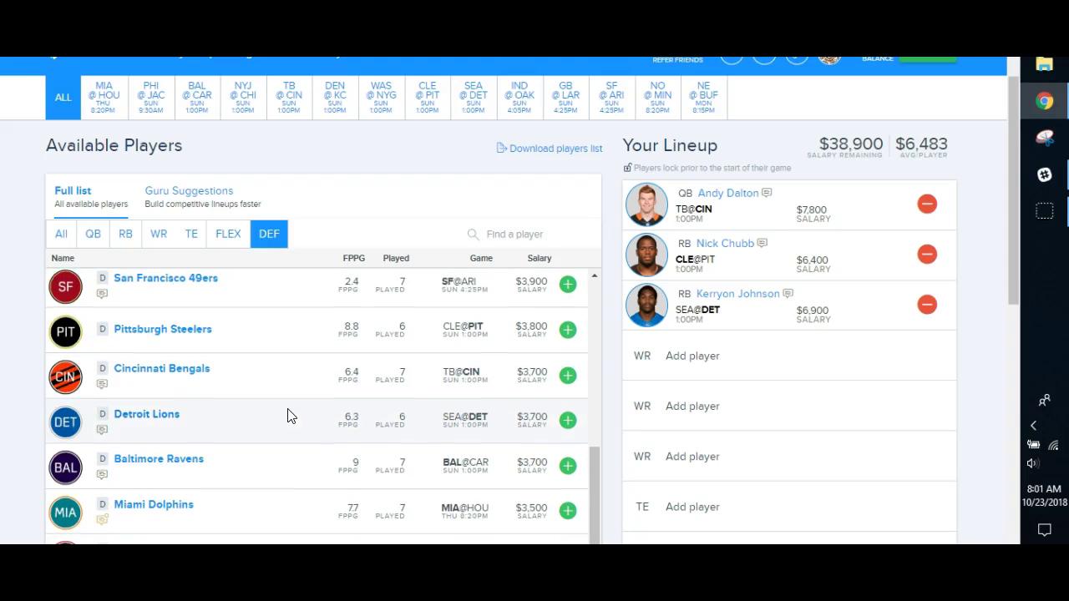
scroll(288, 416, down, 4)
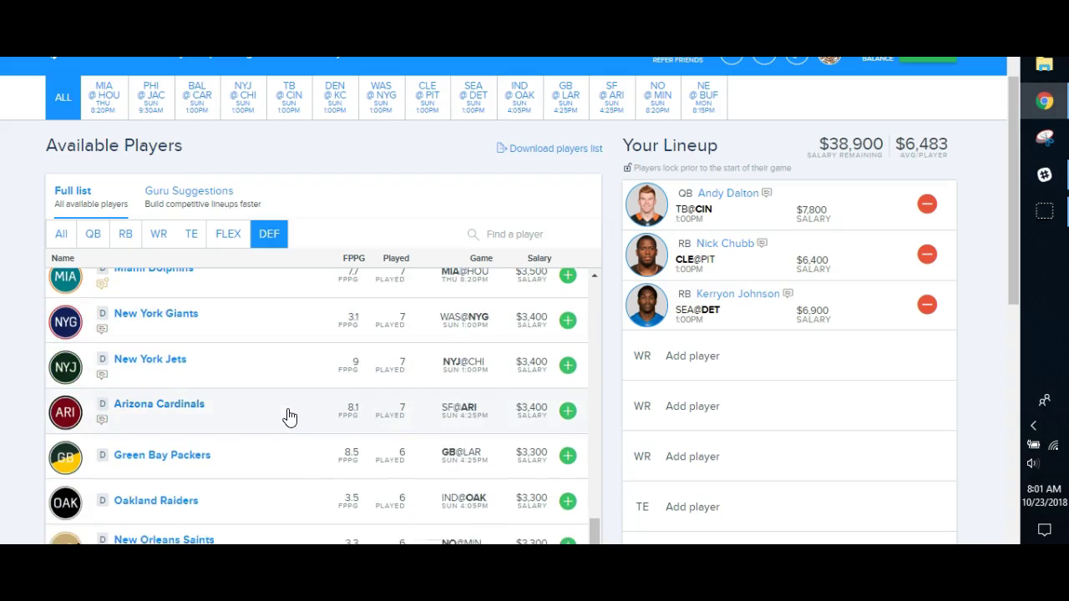
scroll(289, 418, down, 2)
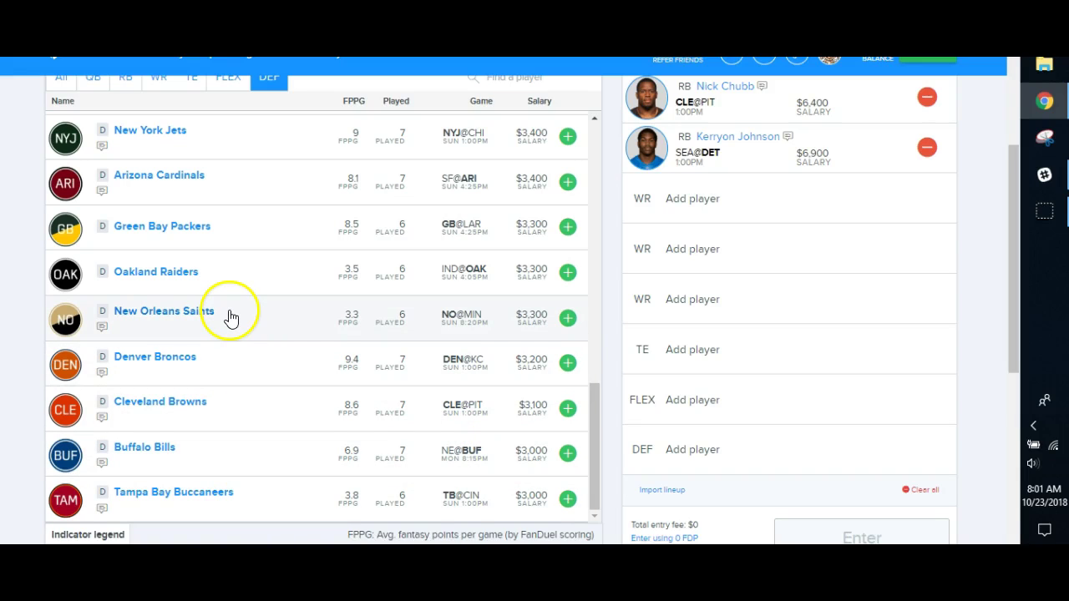
scroll(232, 316, up, 1)
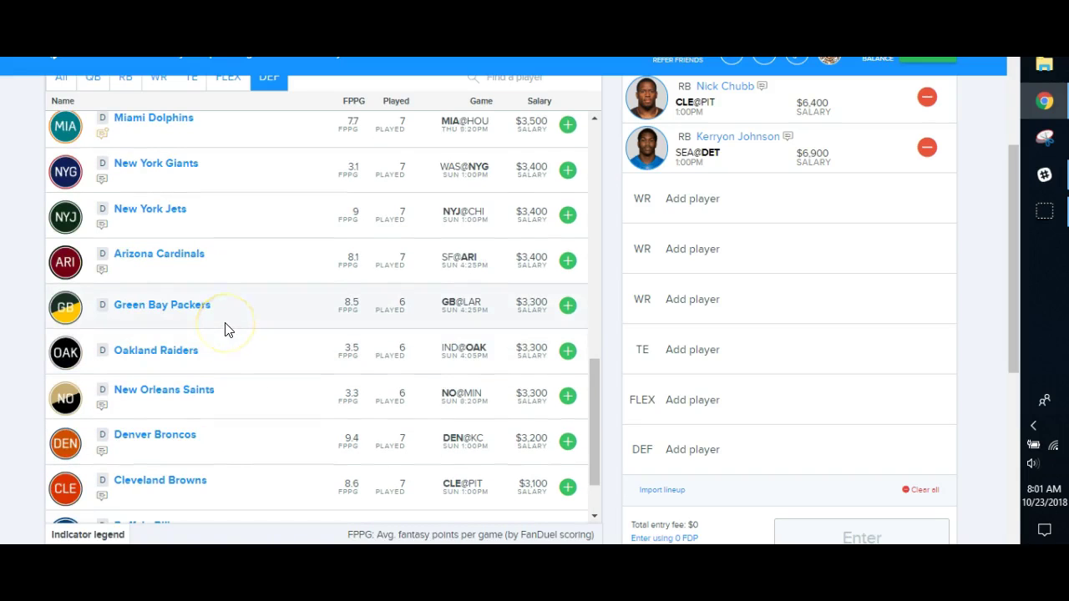
scroll(227, 329, up, 1)
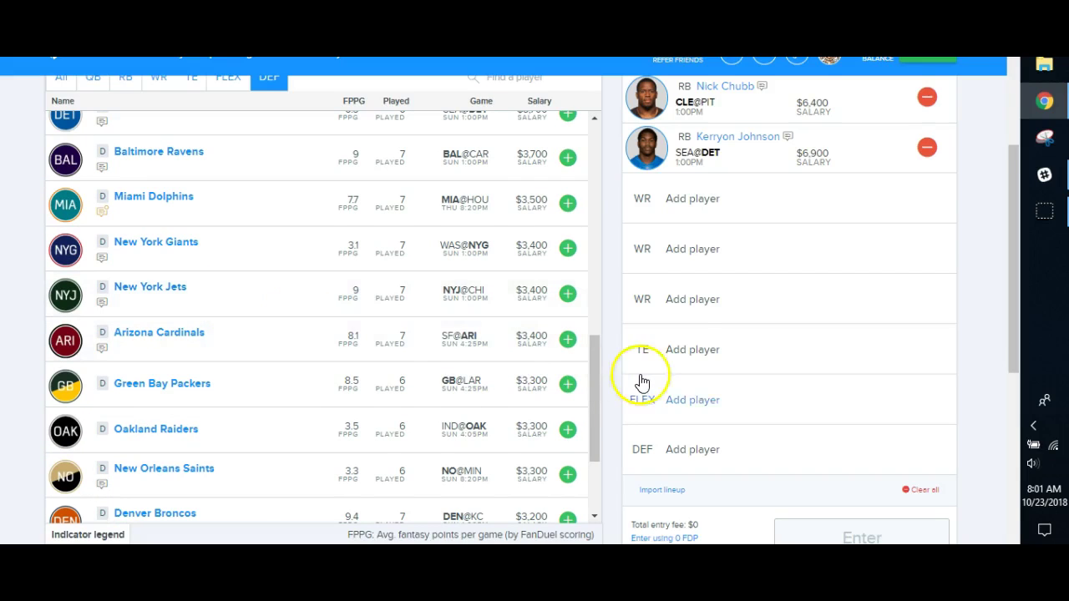
scroll(651, 376, up, 1)
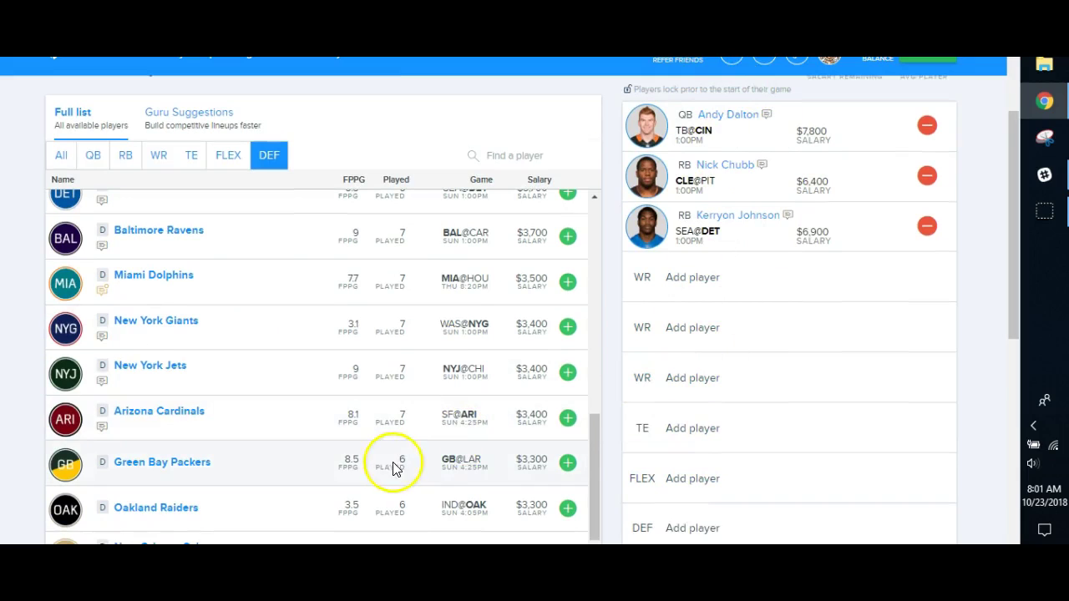
scroll(354, 441, up, 1)
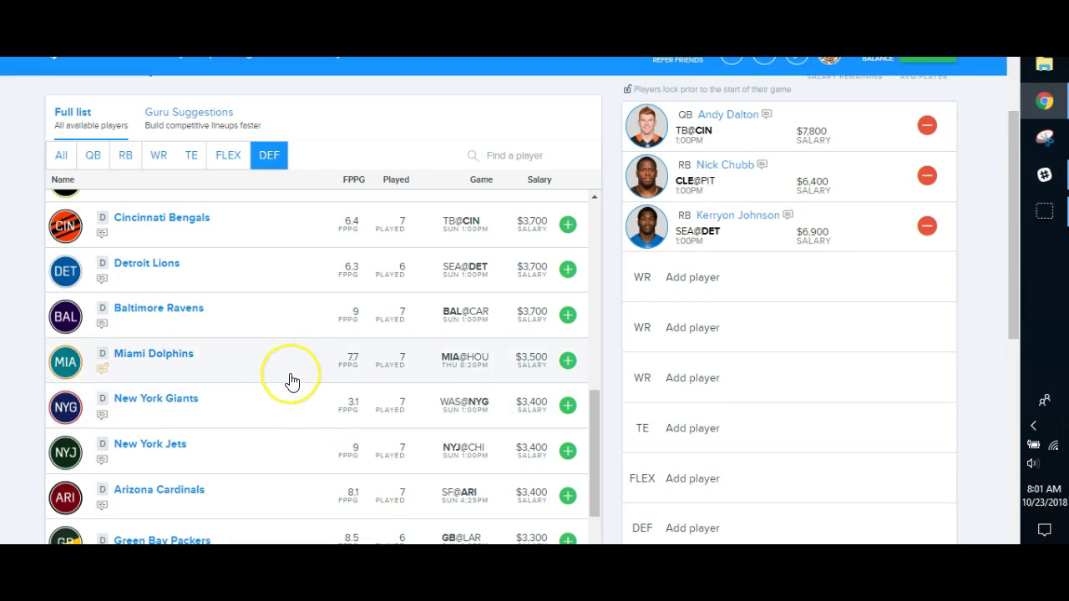
- Add the $3,900 Kansas City Chiefs defense to the DEF slot and check the lineup's remaining salary
scroll(291, 382, up, 1)
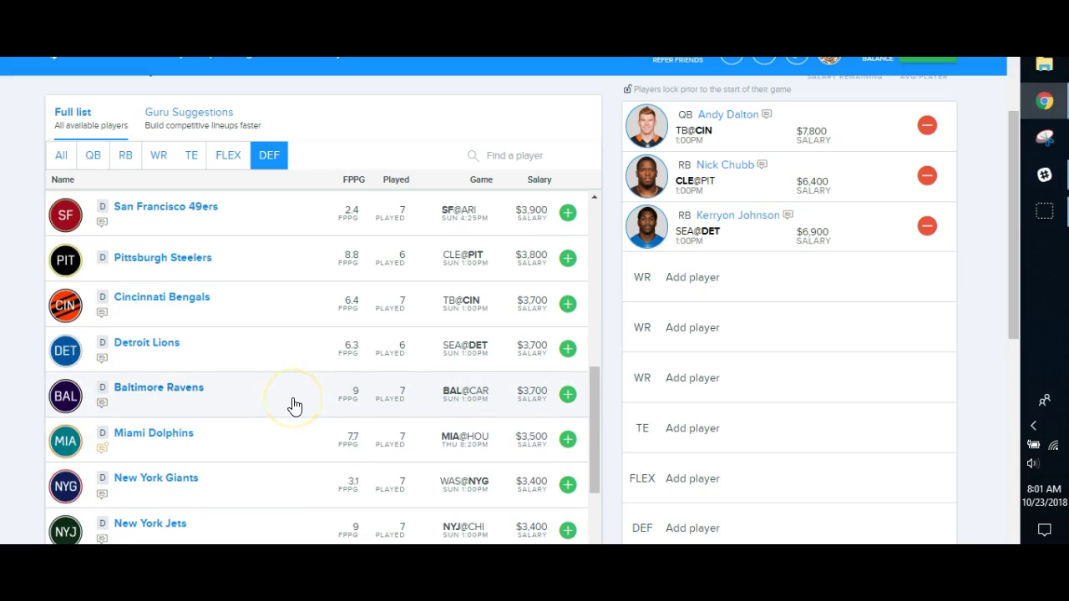
scroll(294, 406, up, 1)
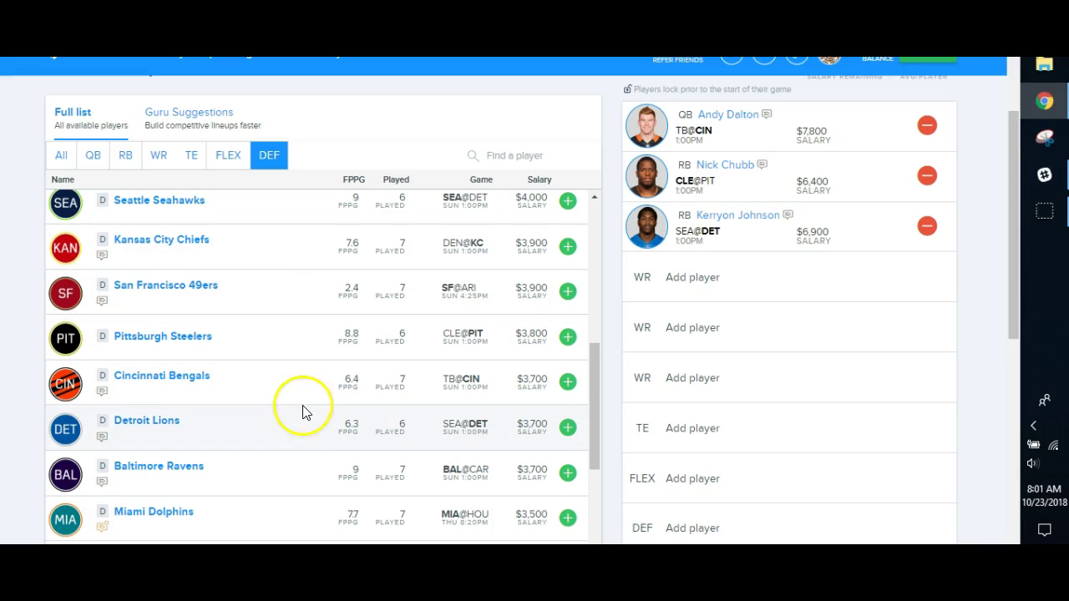
click(568, 246)
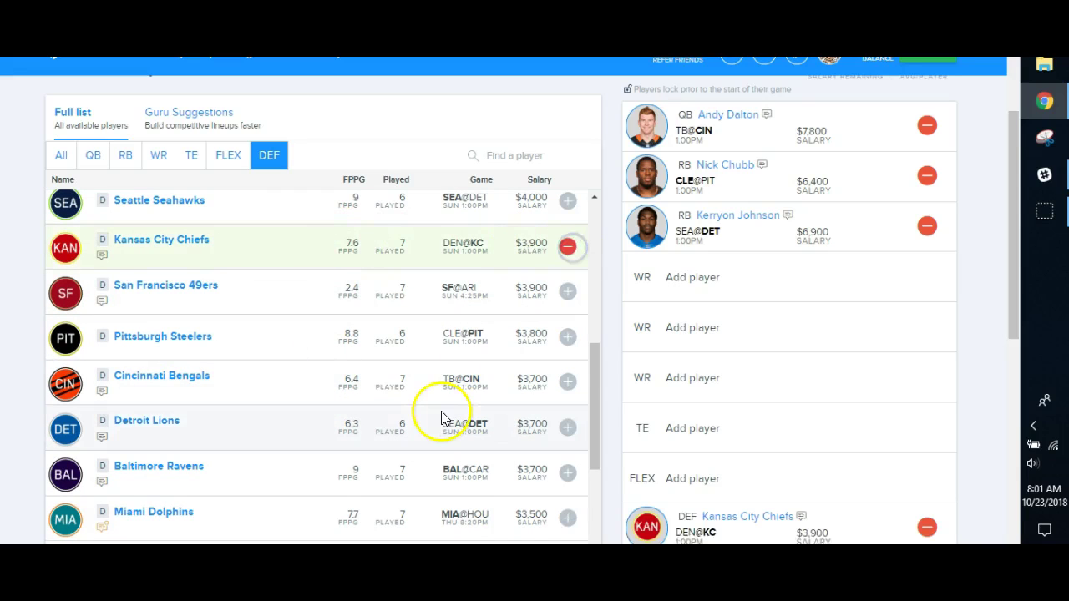
scroll(892, 312, up, 2)
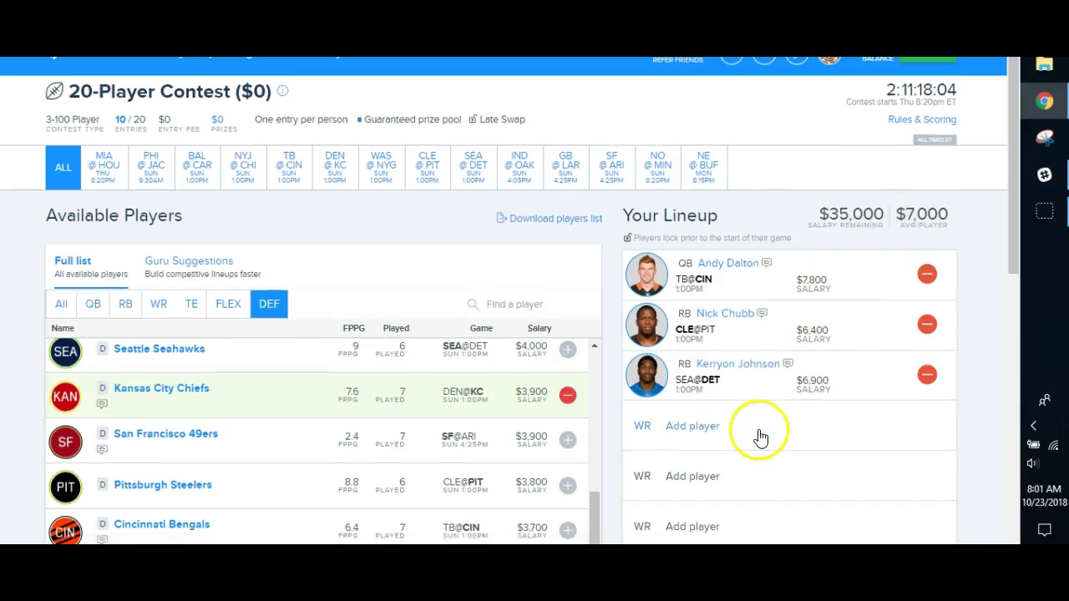
scroll(760, 436, down, 2)
- Filter the available players to TE and add the Bengals' C.J. Uzomah at $5,400 to the TE slot
click(161, 155)
click(192, 157)
scroll(426, 408, down, 15)
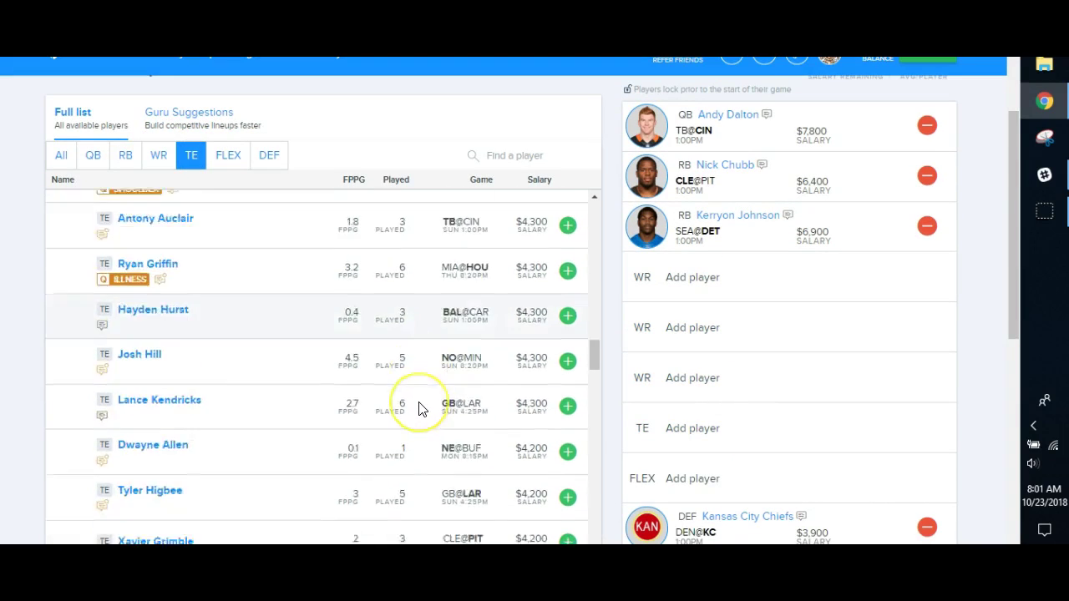
scroll(421, 409, up, 5)
scroll(422, 409, up, 5)
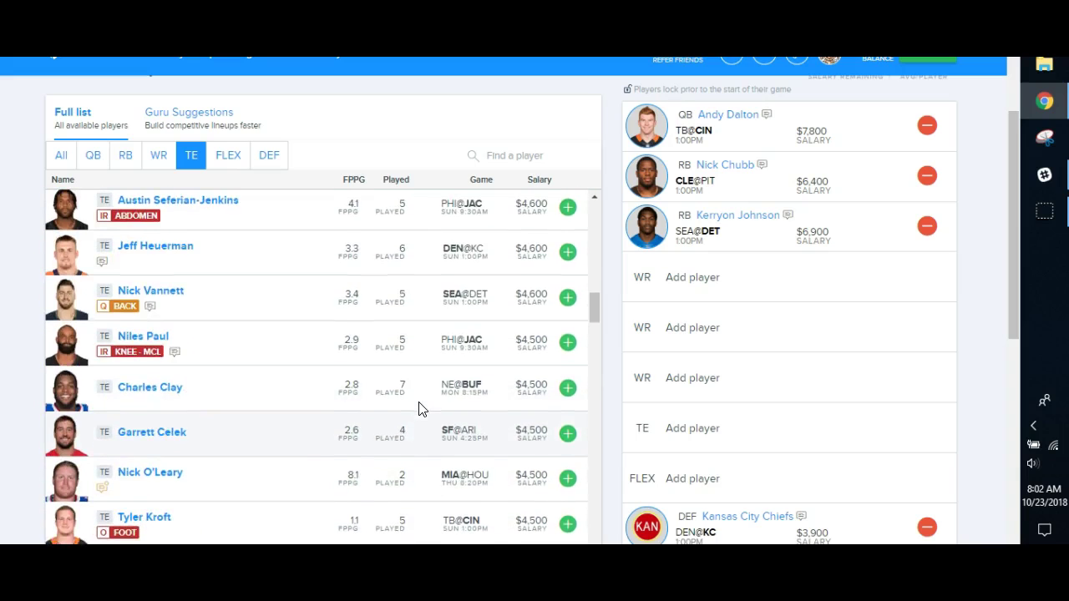
scroll(422, 409, up, 2)
scroll(420, 410, up, 2)
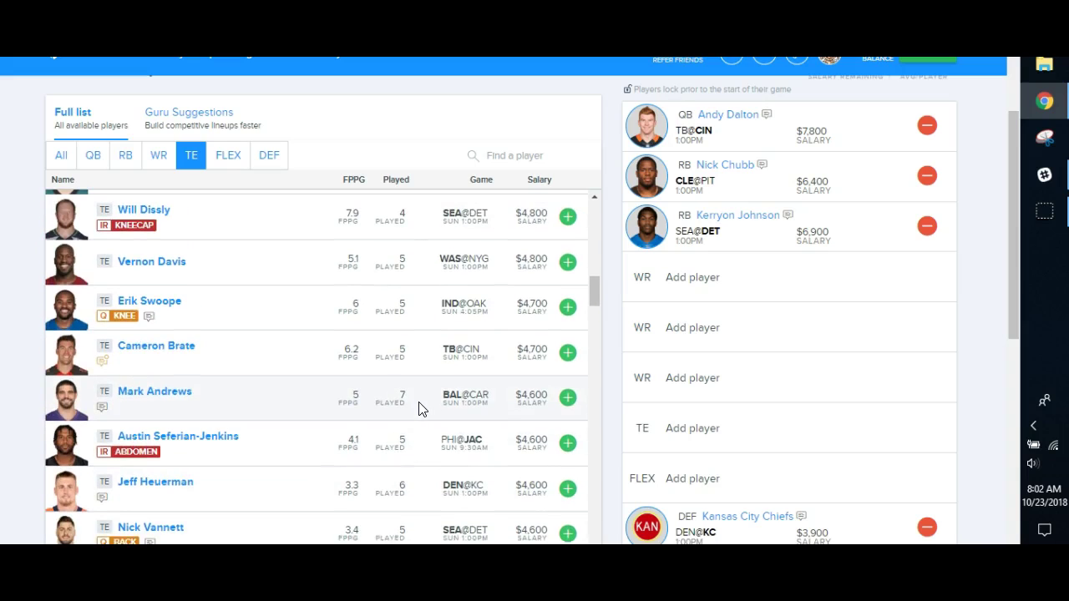
scroll(370, 394, up, 3)
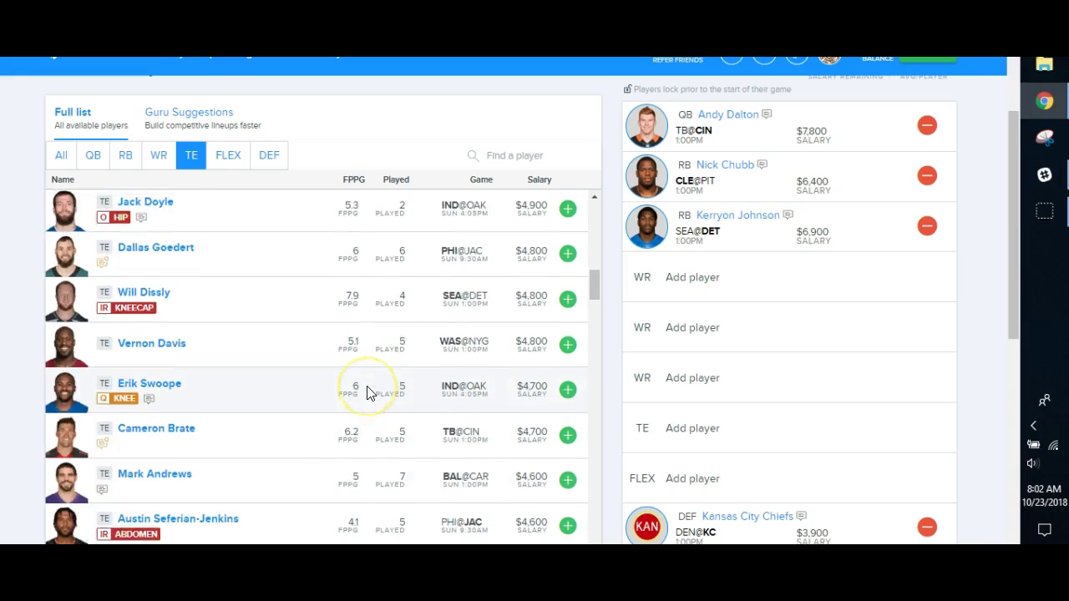
scroll(370, 394, up, 4)
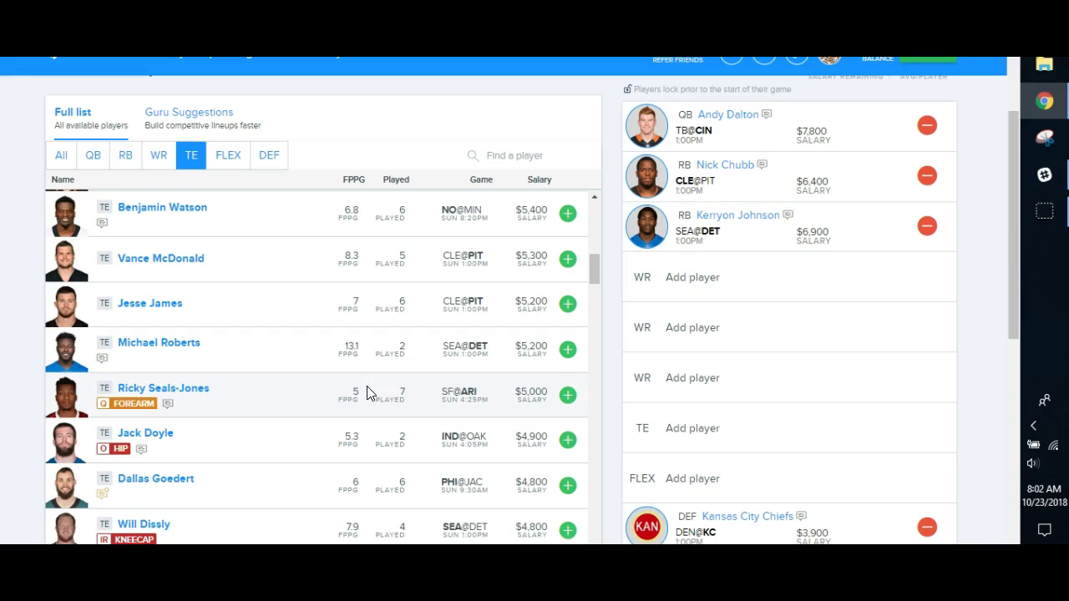
scroll(363, 406, up, 3)
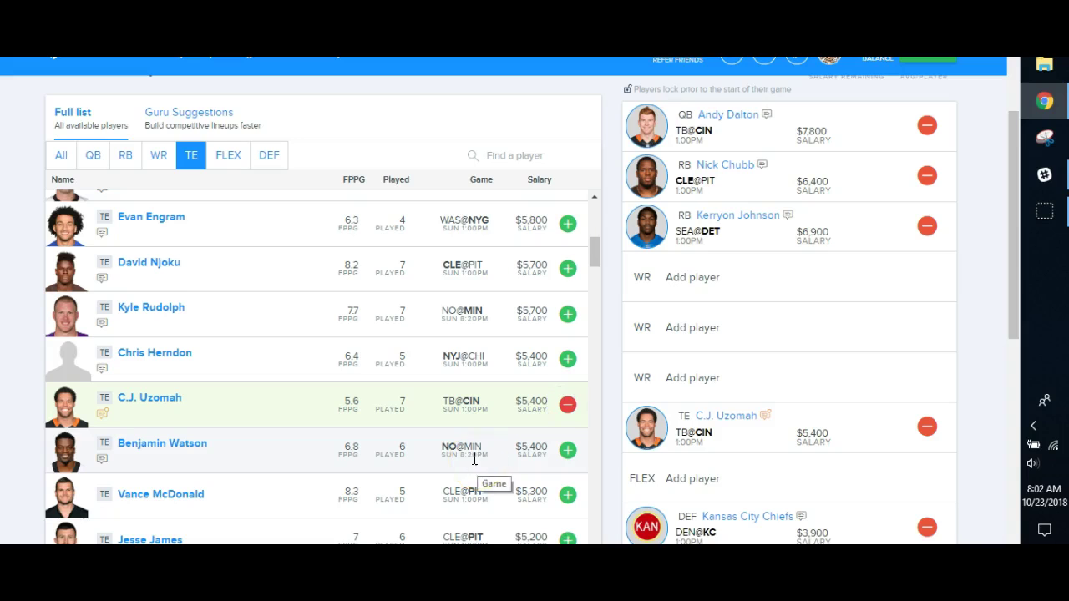
- Filter the available players to WR, check the remaining salary, and compare the cheap receivers' FPPG and matchups down to the $4,800 range
click(159, 155)
scroll(883, 326, up, 1)
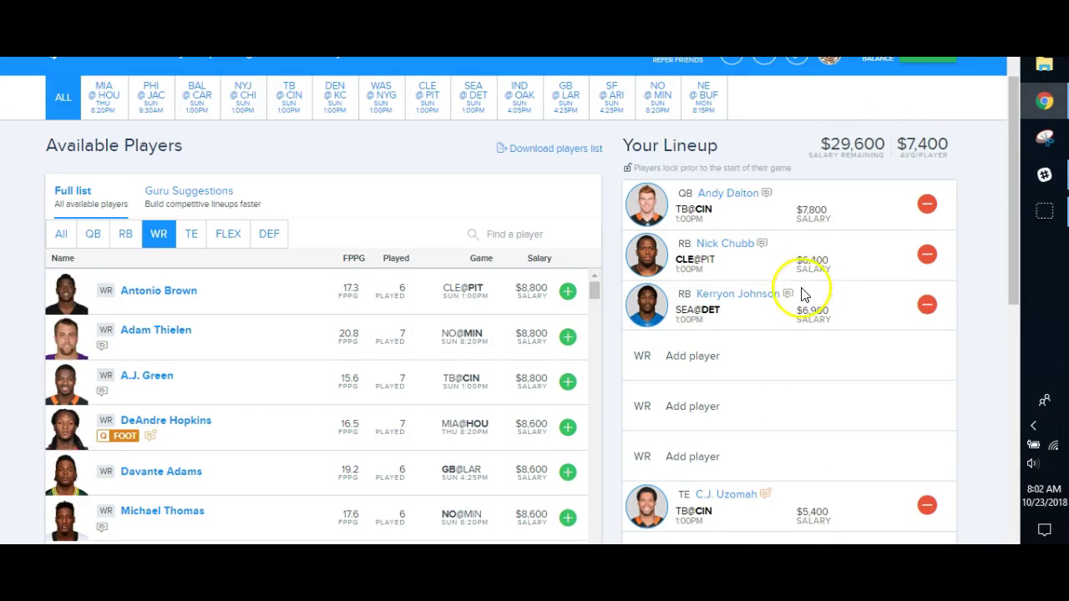
scroll(584, 359, down, 10)
scroll(466, 355, down, 10)
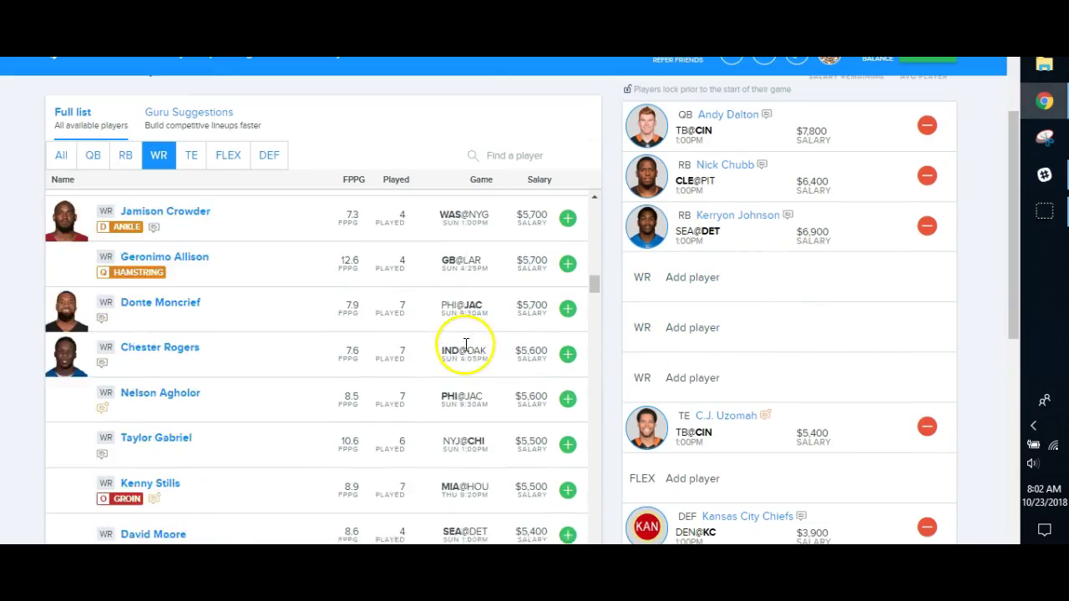
scroll(466, 352, down, 10)
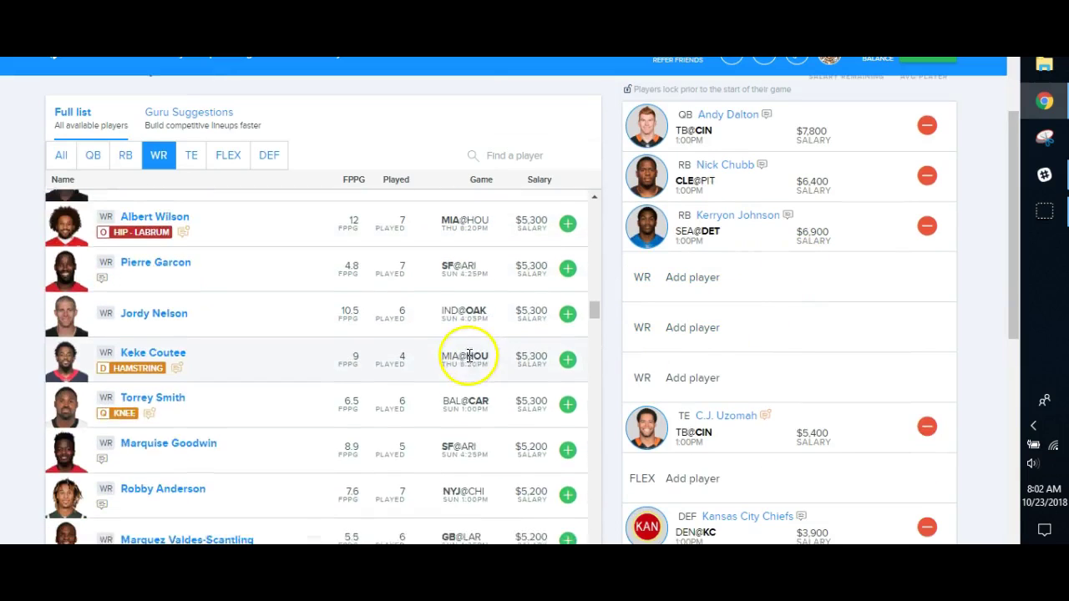
scroll(420, 471, down, 3)
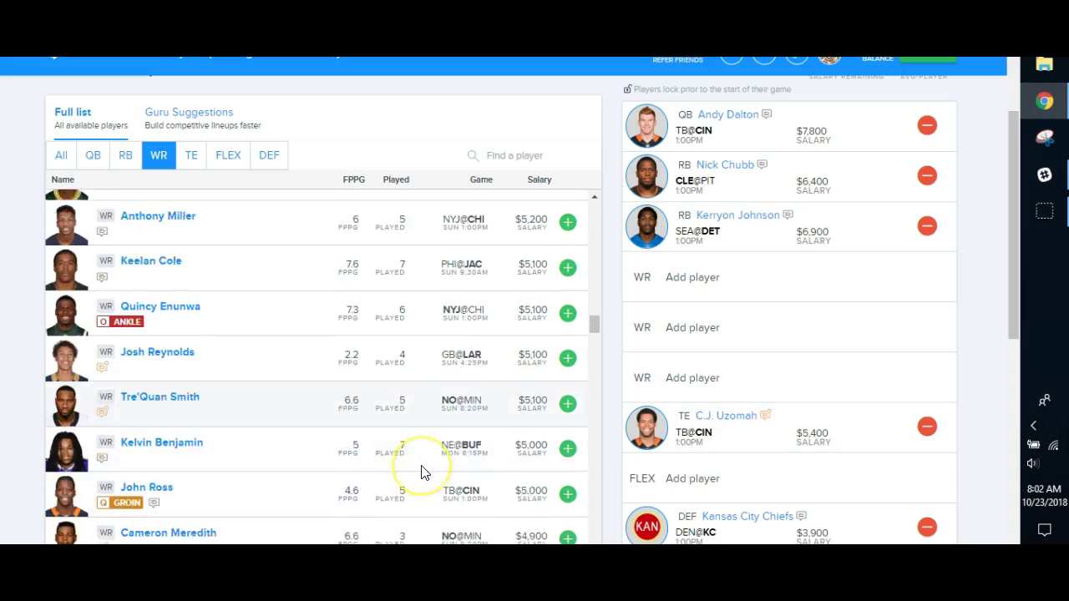
scroll(422, 472, down, 3)
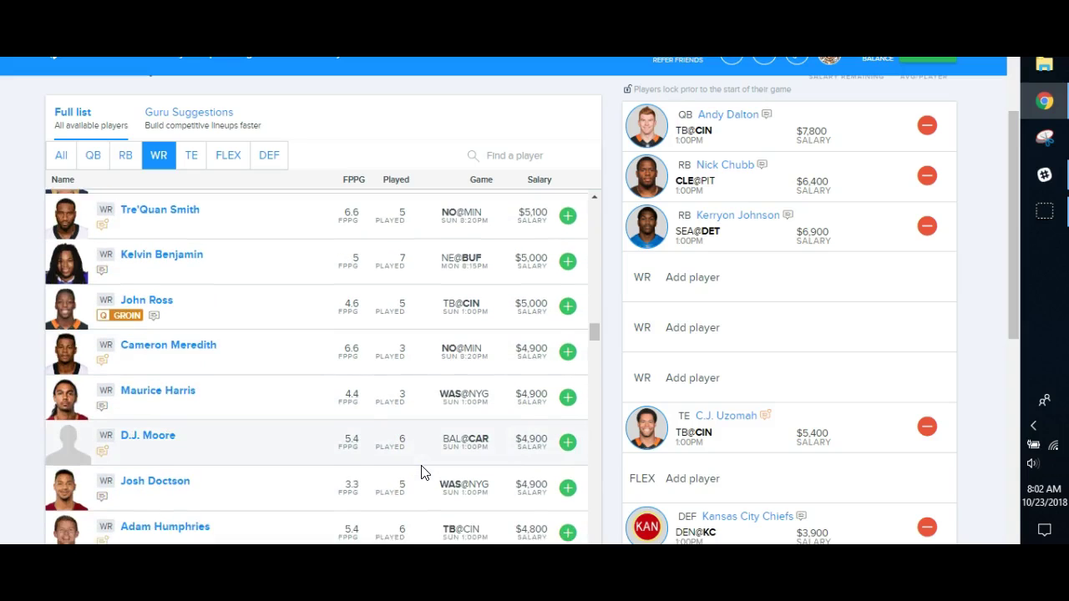
scroll(422, 472, down, 3)
scroll(422, 472, up, 8)
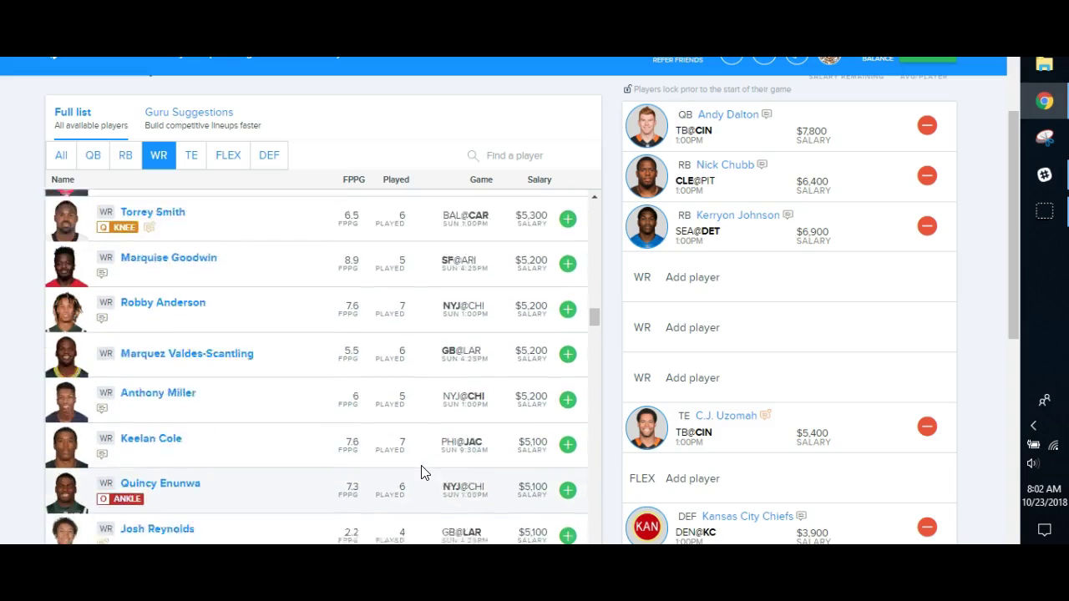
- Compare the wide receivers' salary, FPPG and matchup from the $5,300 range back up to the $6,700 range
click(328, 446)
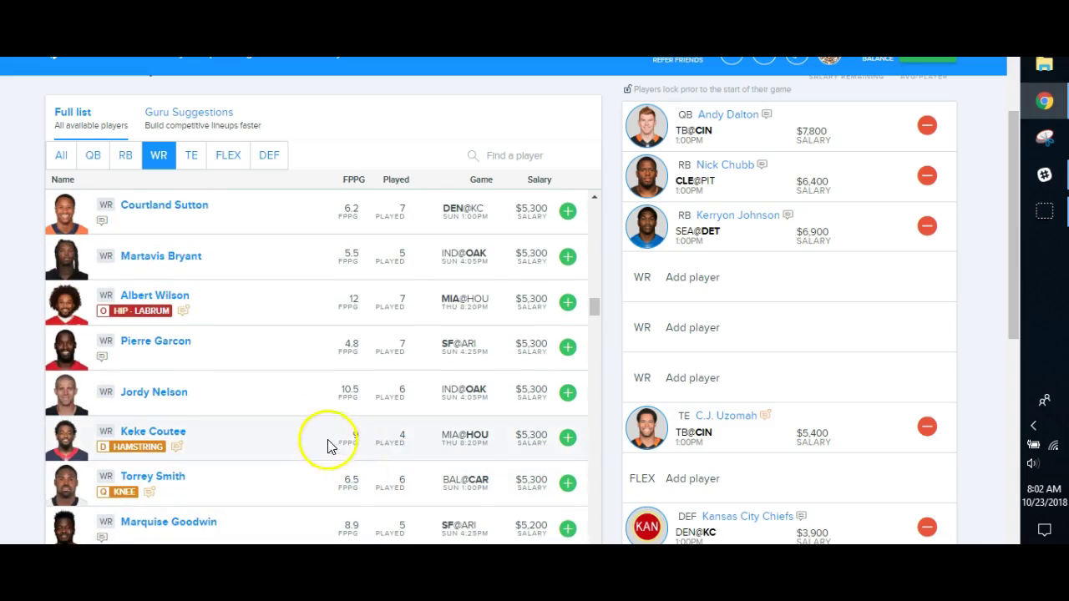
scroll(322, 432, up, 2)
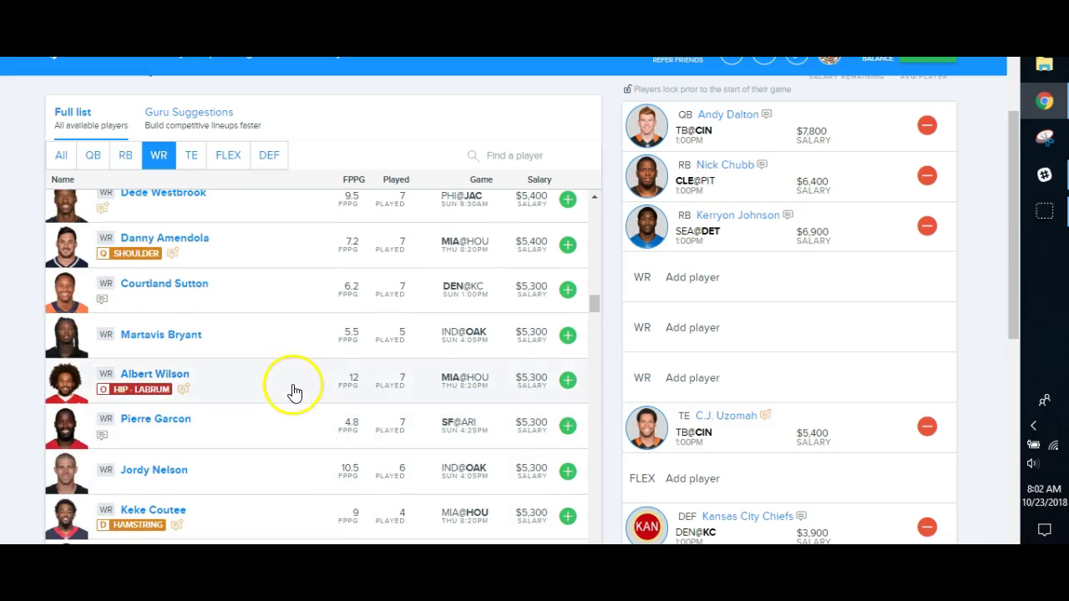
scroll(294, 391, up, 2)
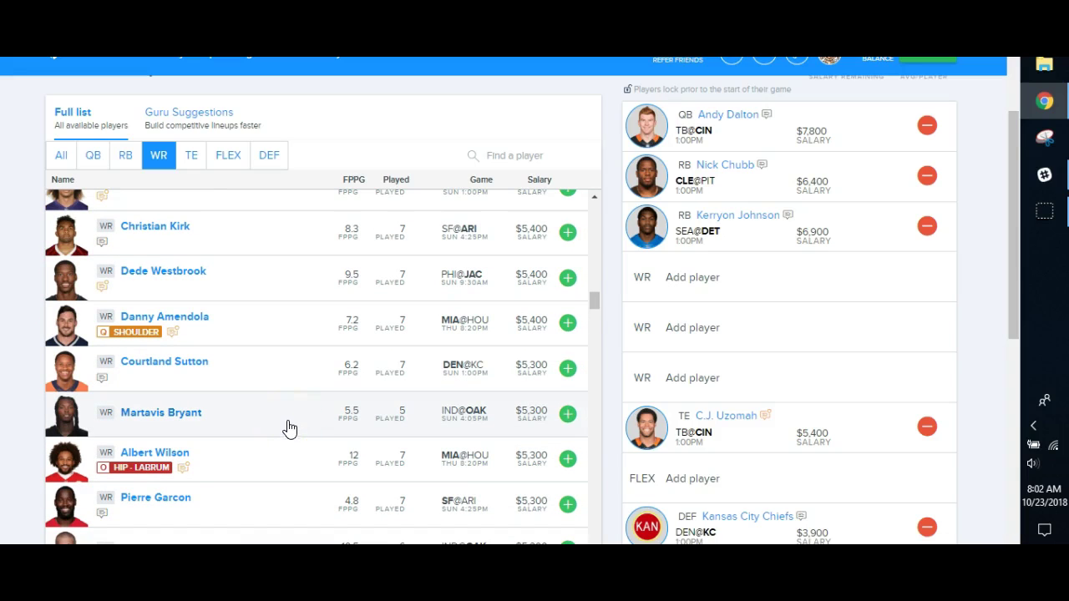
scroll(278, 439, up, 2)
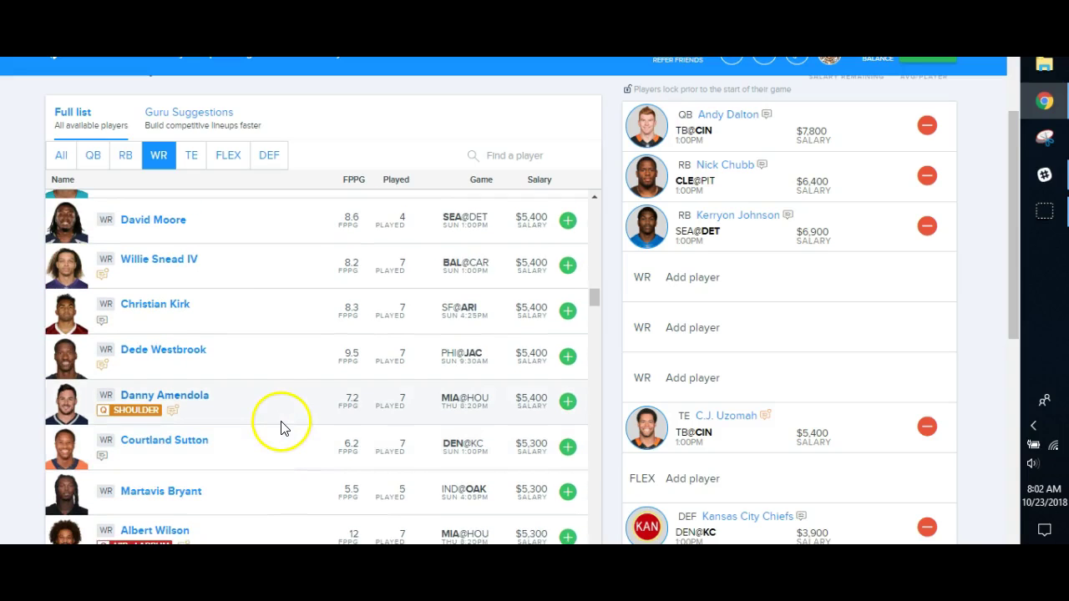
scroll(281, 427, up, 2)
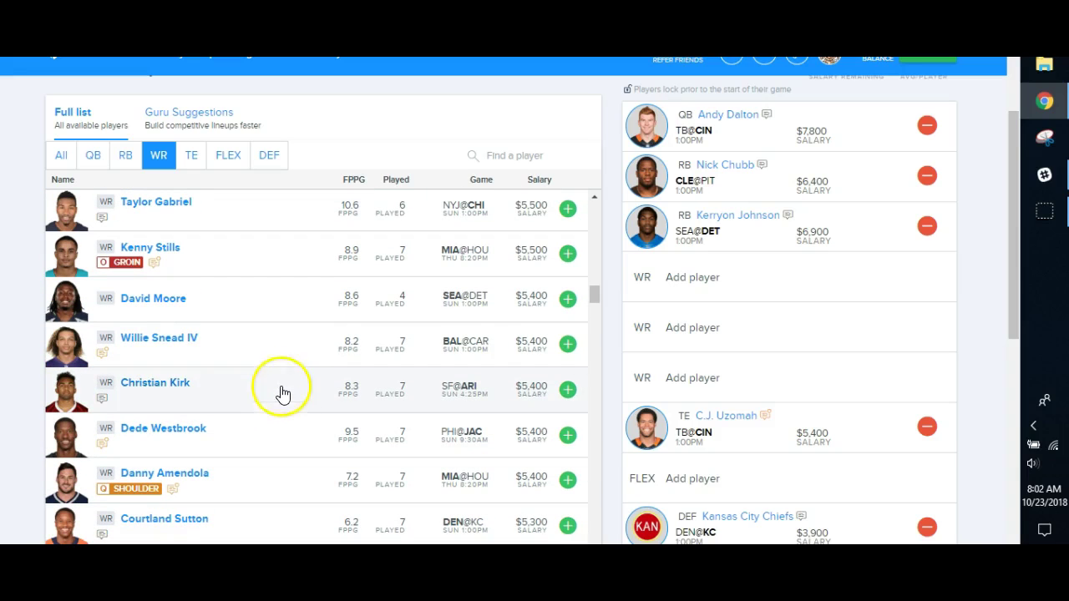
scroll(282, 393, up, 3)
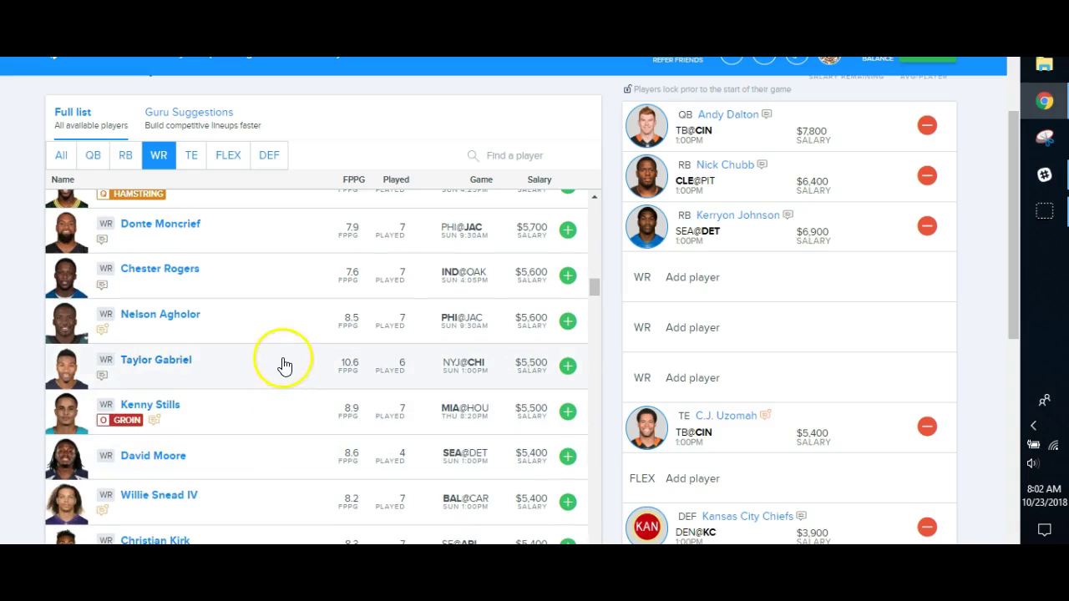
scroll(283, 365, up, 2)
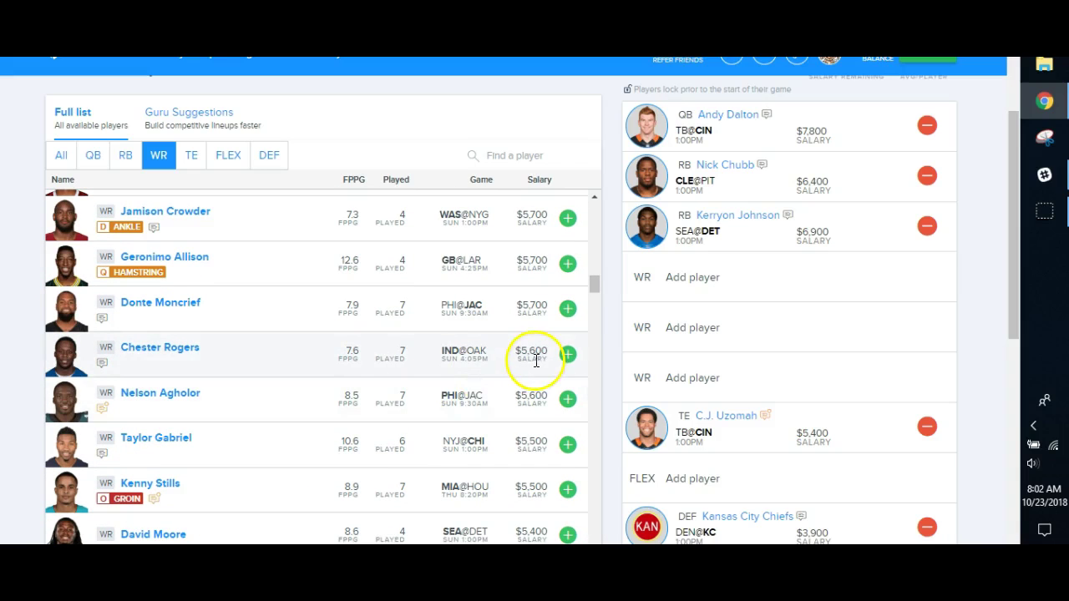
scroll(249, 399, up, 2)
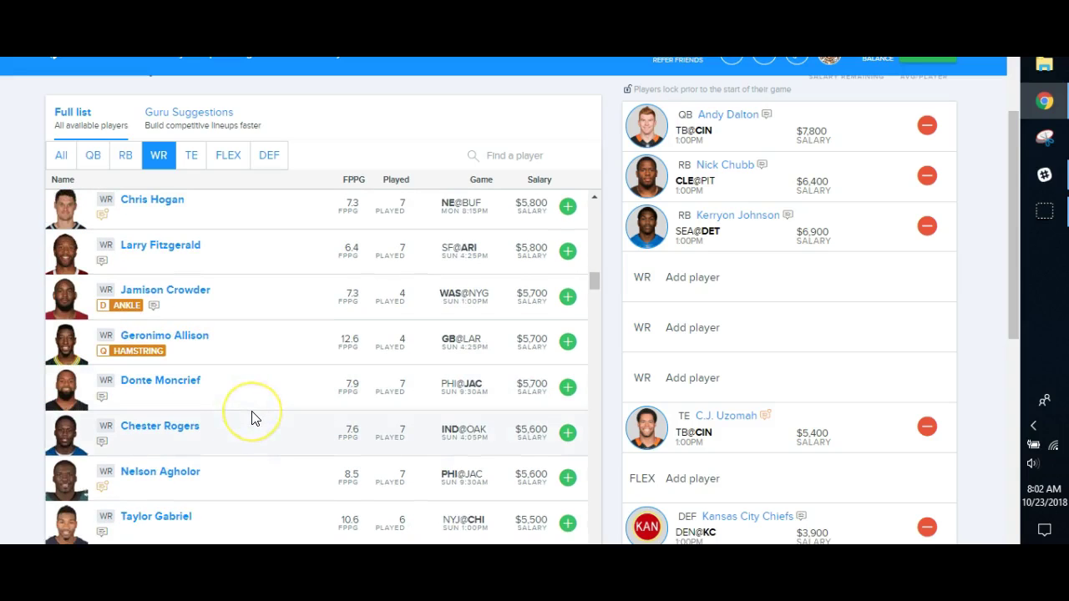
scroll(255, 418, up, 4)
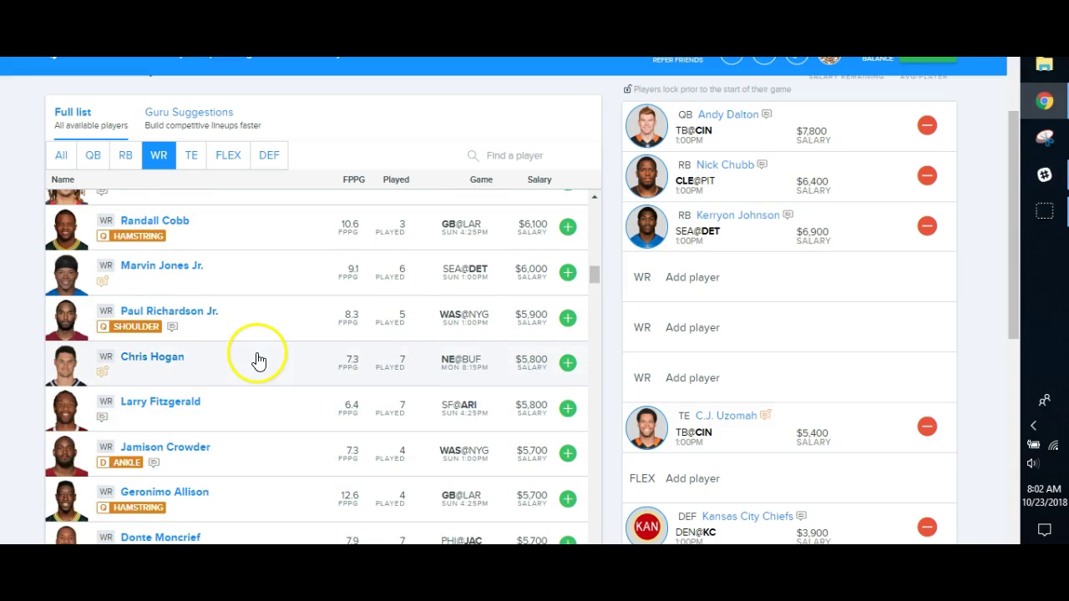
scroll(257, 361, up, 2)
scroll(270, 416, up, 7)
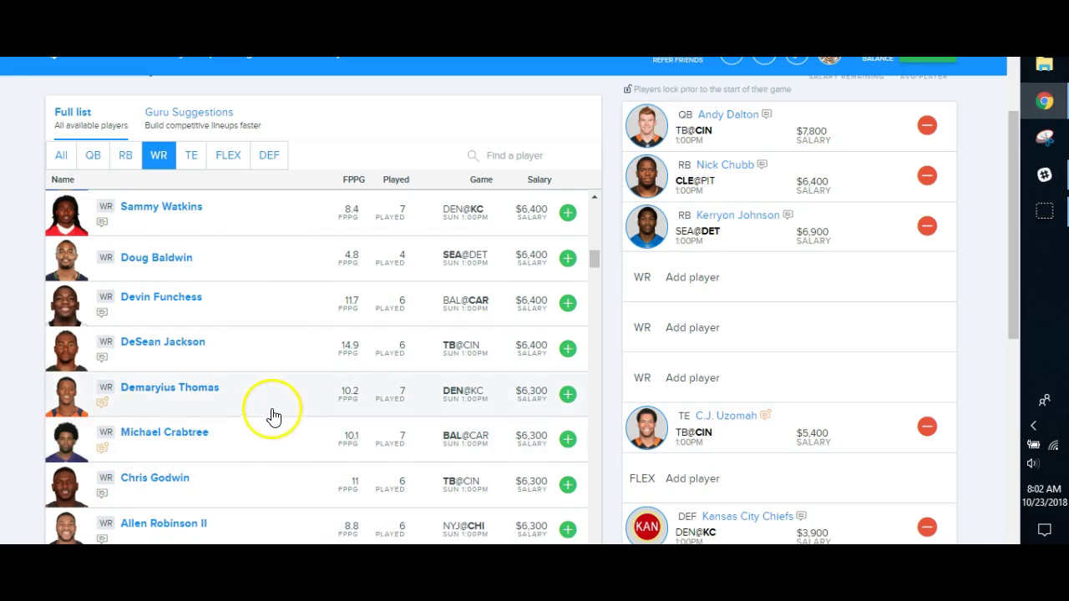
scroll(272, 417, up, 2)
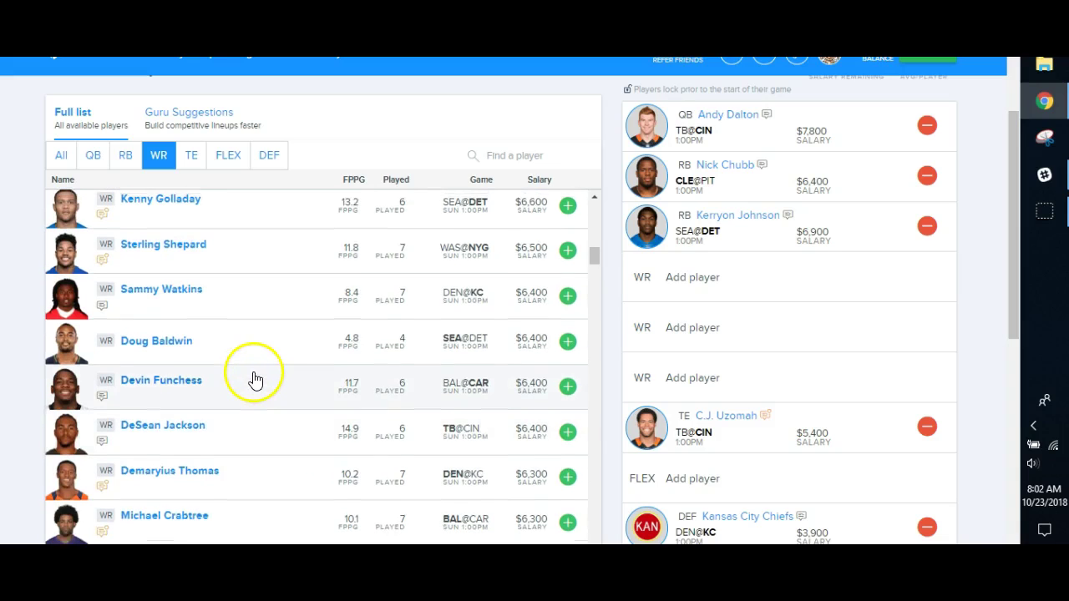
scroll(250, 376, up, 2)
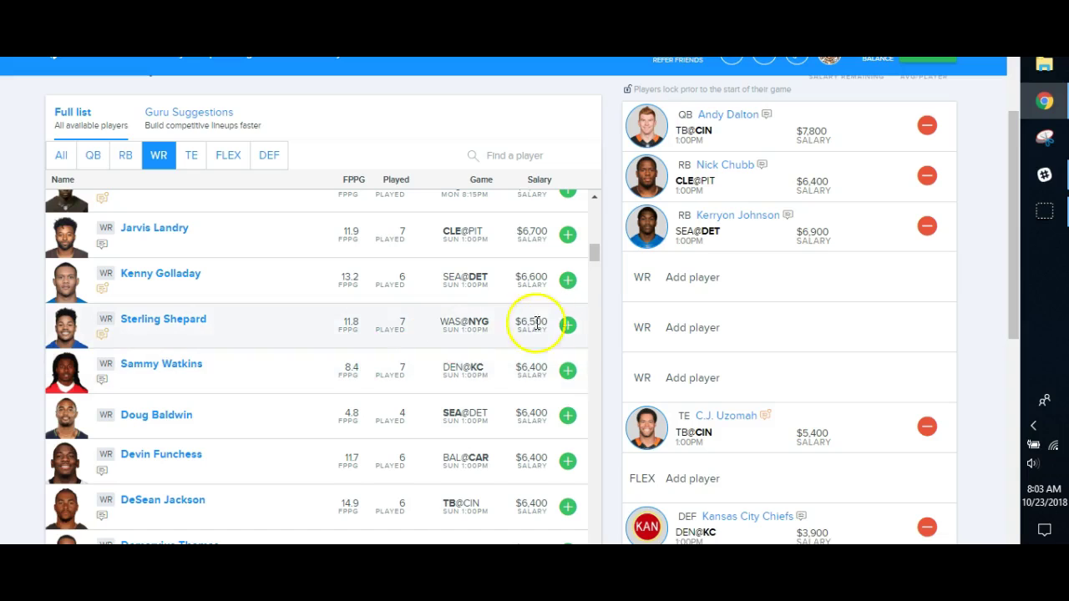
- Fill the three WR slots with Kenny Golladay, Jarvis Landry and Tyler Boyd
click(568, 281)
scroll(296, 389, up, 2)
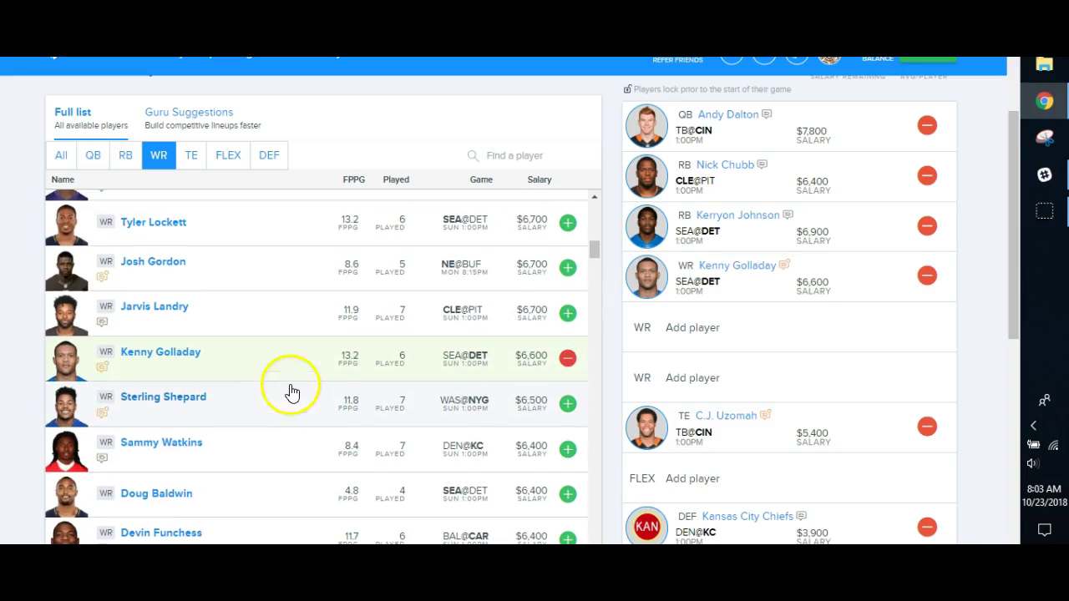
click(568, 314)
scroll(350, 409, up, 2)
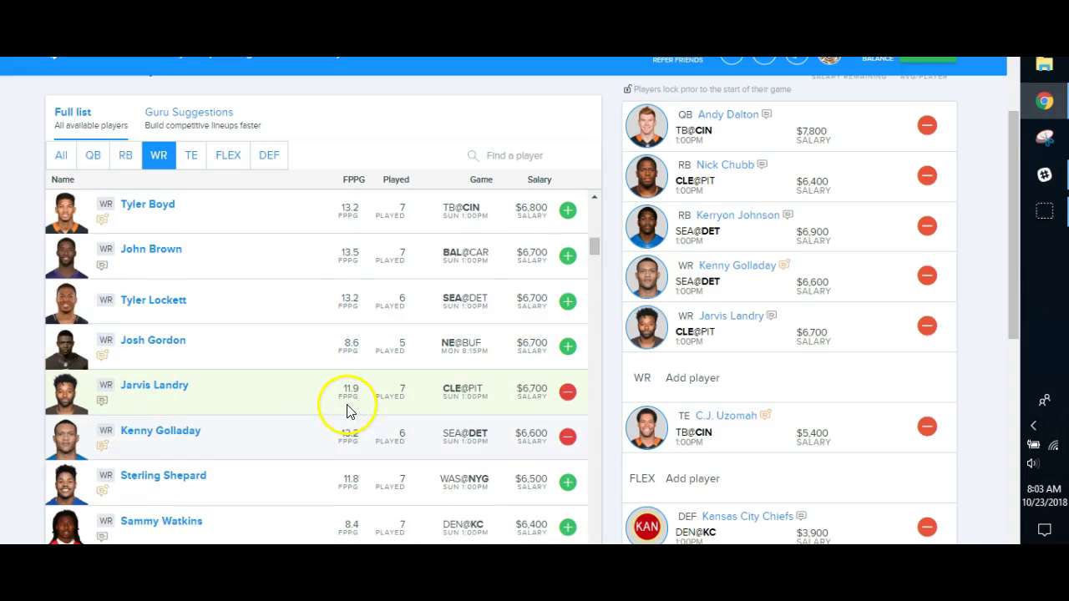
scroll(347, 412, up, 2)
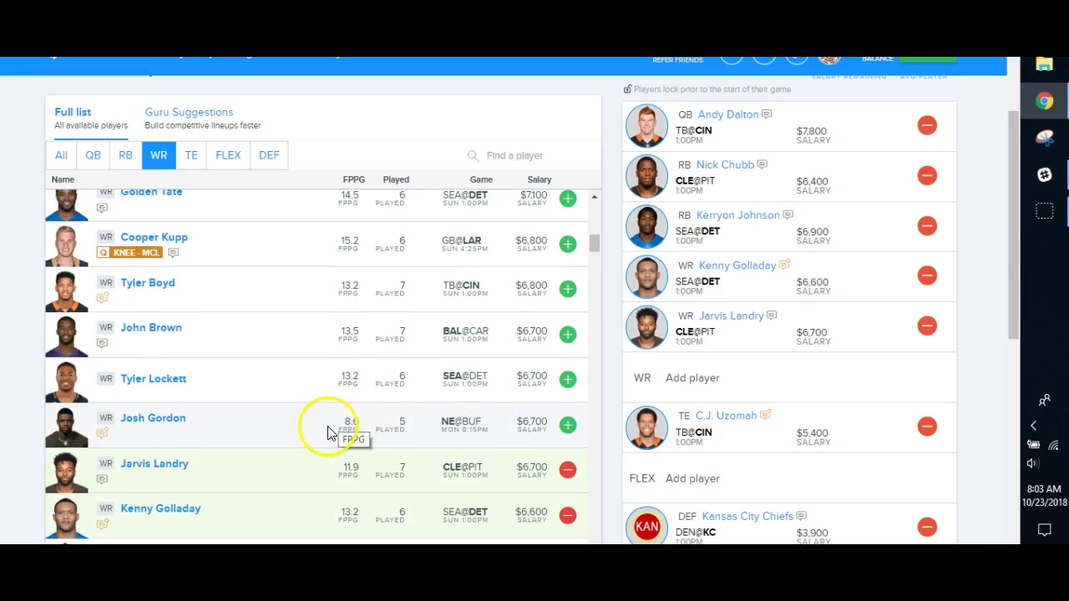
click(567, 292)
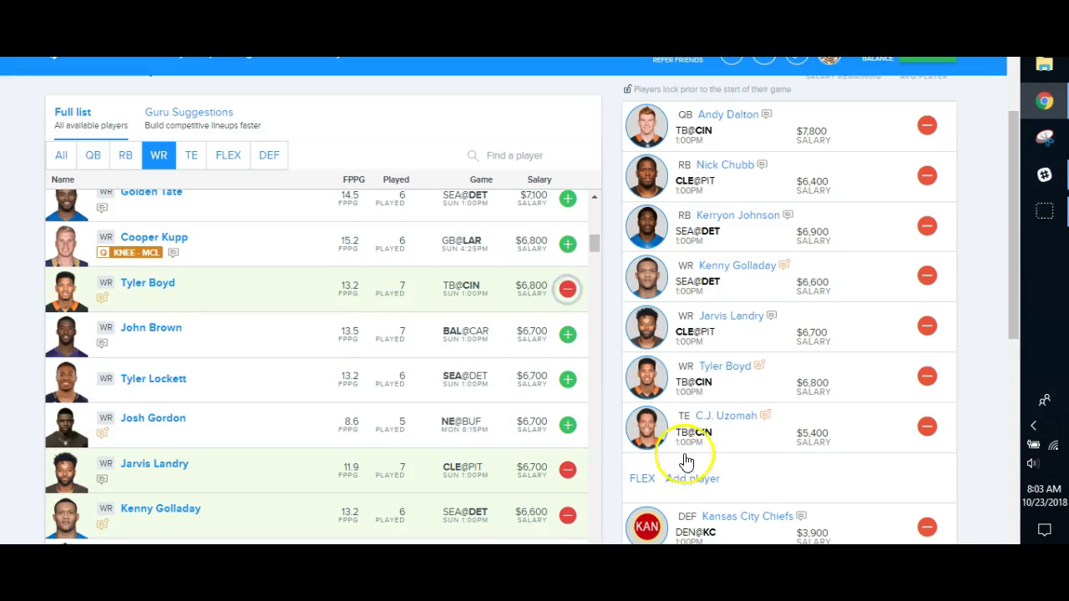
- Filter the available players to FLEX and compare the candidates' salary, FPPG and matchups down to the $5,800 range
scroll(724, 406, up, 2)
scroll(752, 367, down, 6)
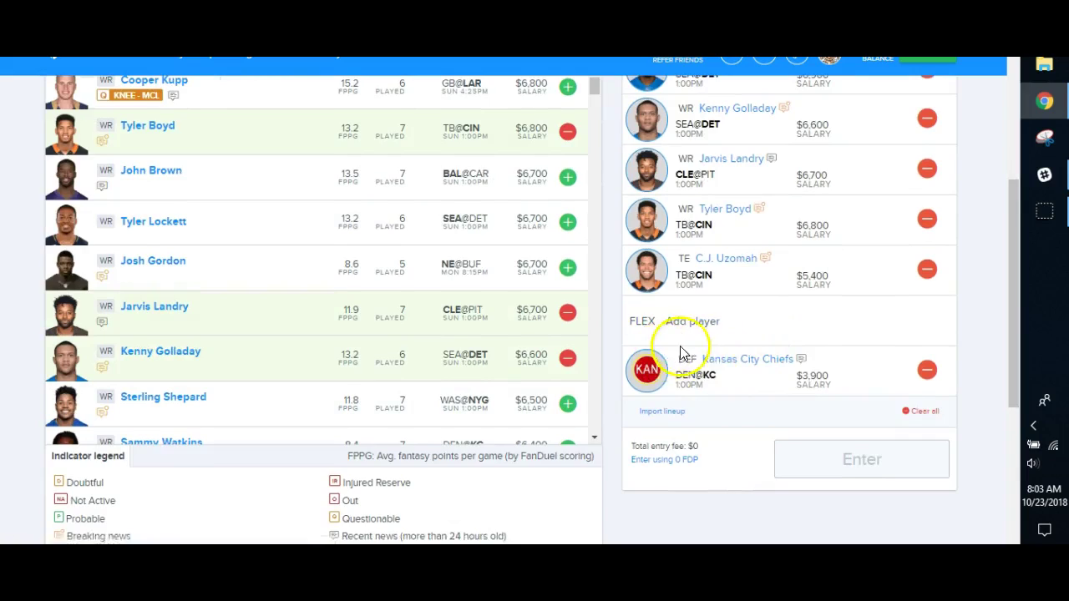
scroll(685, 342, up, 6)
click(228, 234)
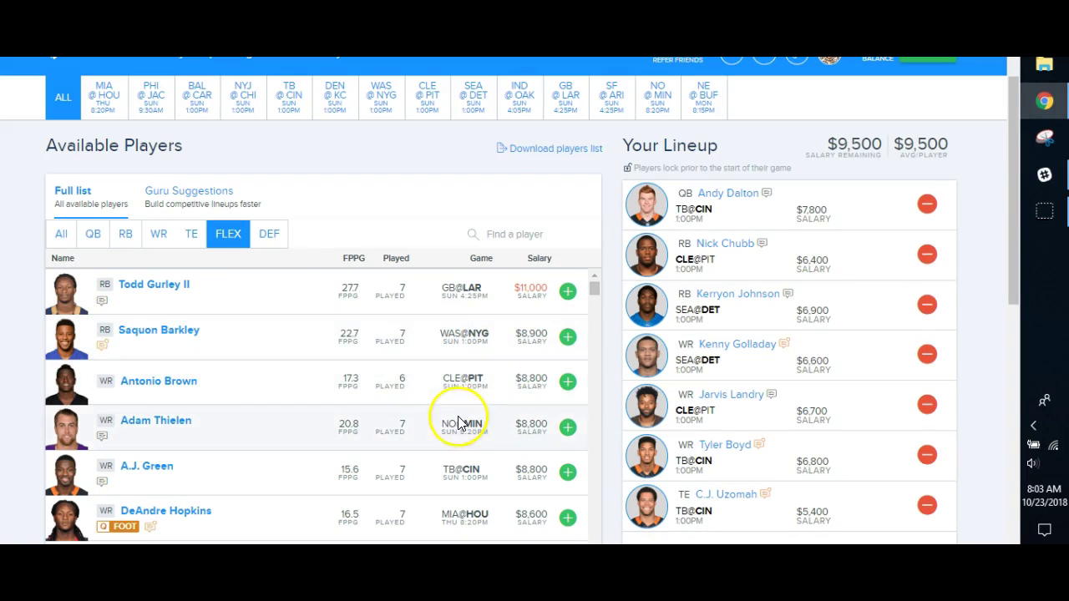
scroll(458, 424, down, 15)
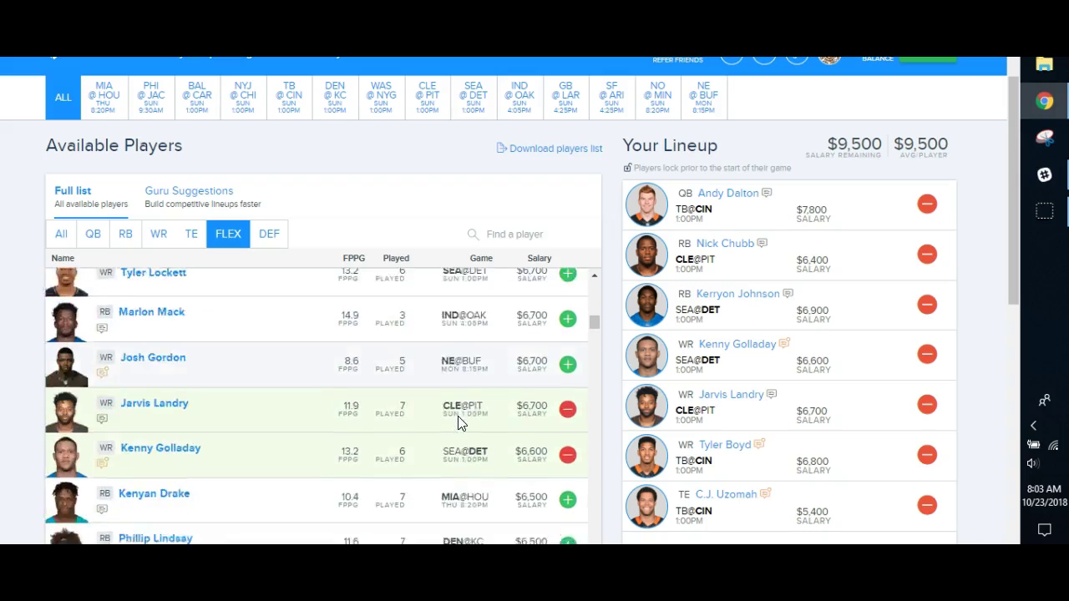
scroll(457, 423, down, 5)
scroll(457, 423, up, 5)
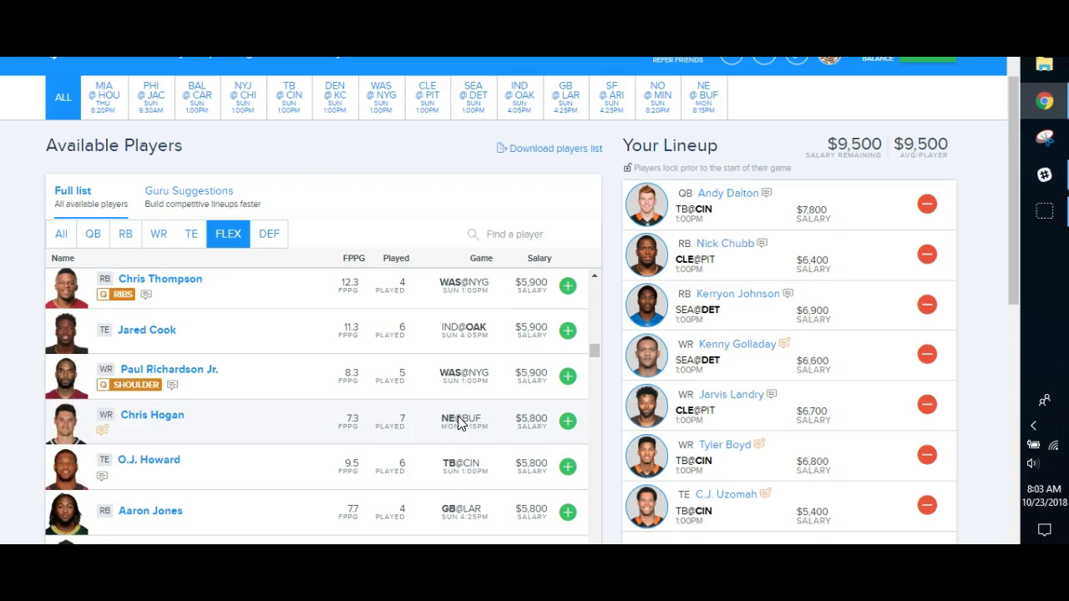
- Filter the available players to RB and try James White at $7,800 in the FLEX slot
click(126, 234)
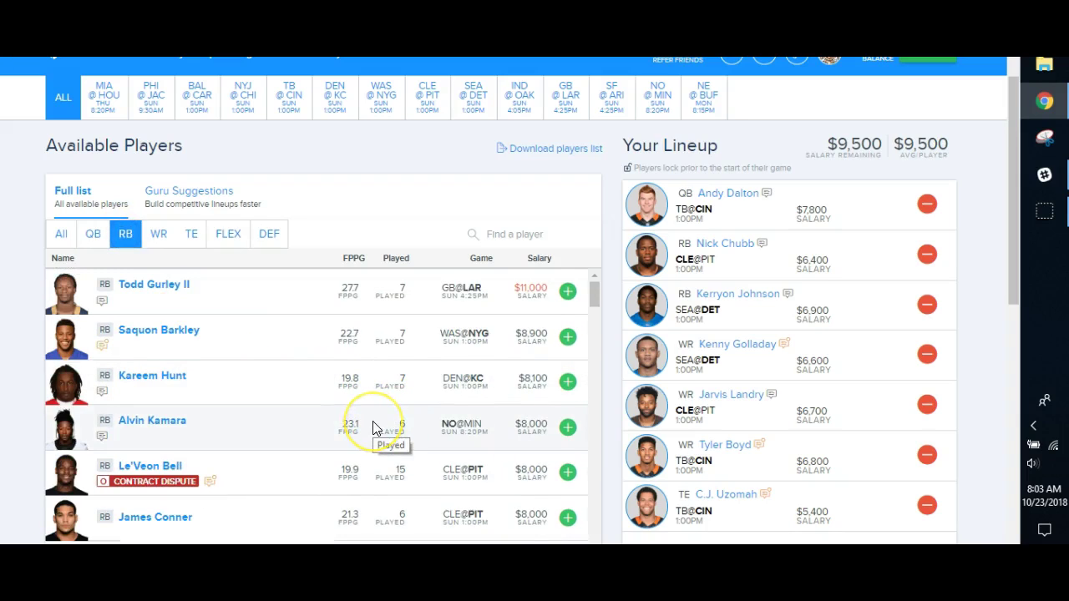
scroll(374, 427, down, 2)
scroll(374, 428, down, 4)
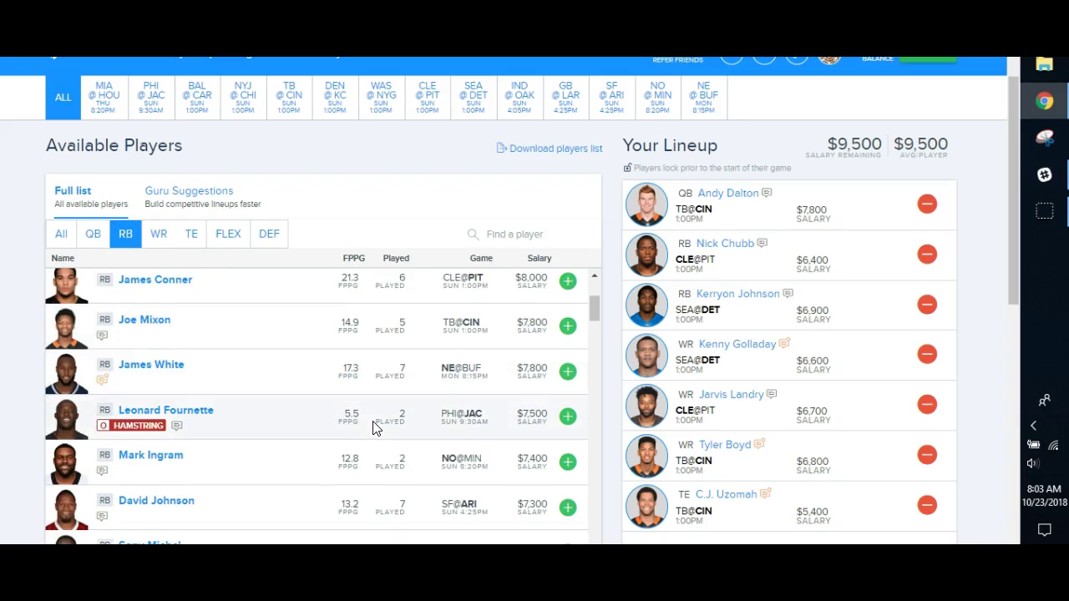
click(567, 371)
scroll(431, 432, down, 2)
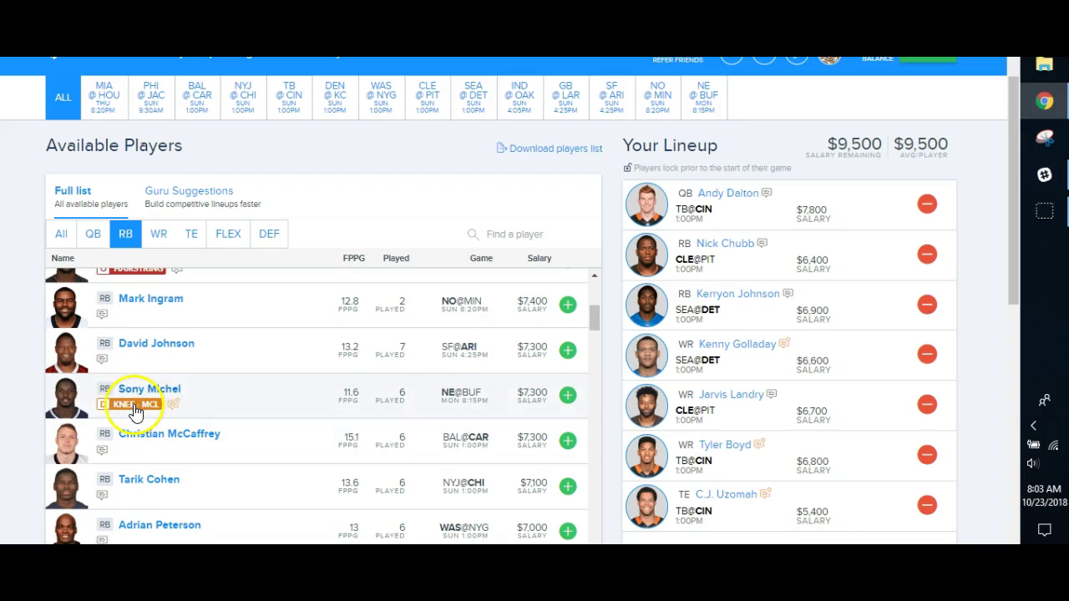
scroll(393, 455, up, 2)
click(568, 374)
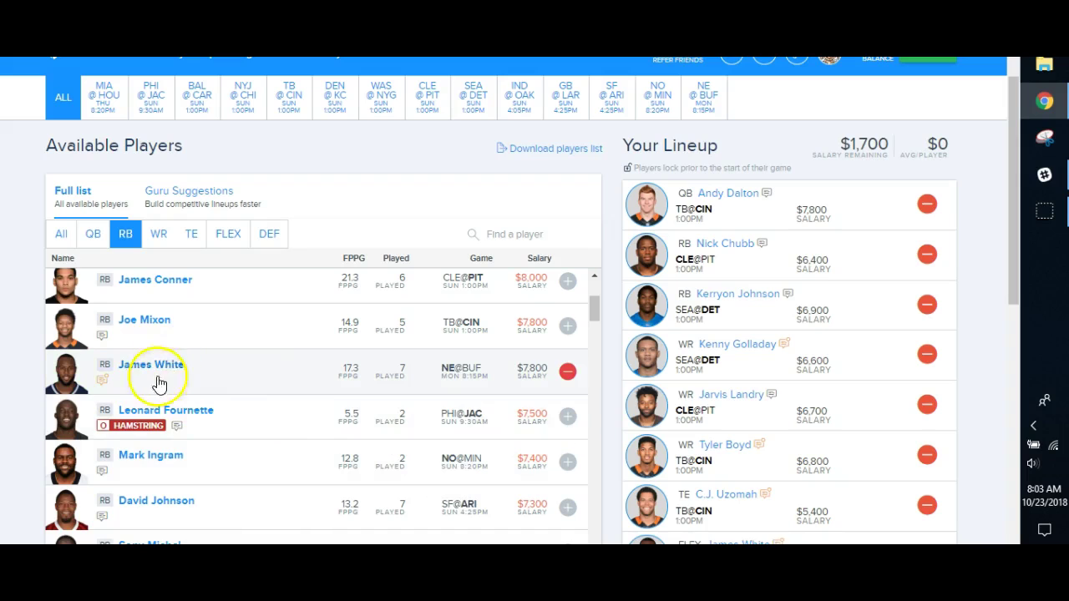
- Replace James White with Tarik Cohen at $7,100 in the FLEX slot and swap Jarvis Landry for Adam Thielen at WR
scroll(258, 443, down, 2)
scroll(258, 447, down, 1)
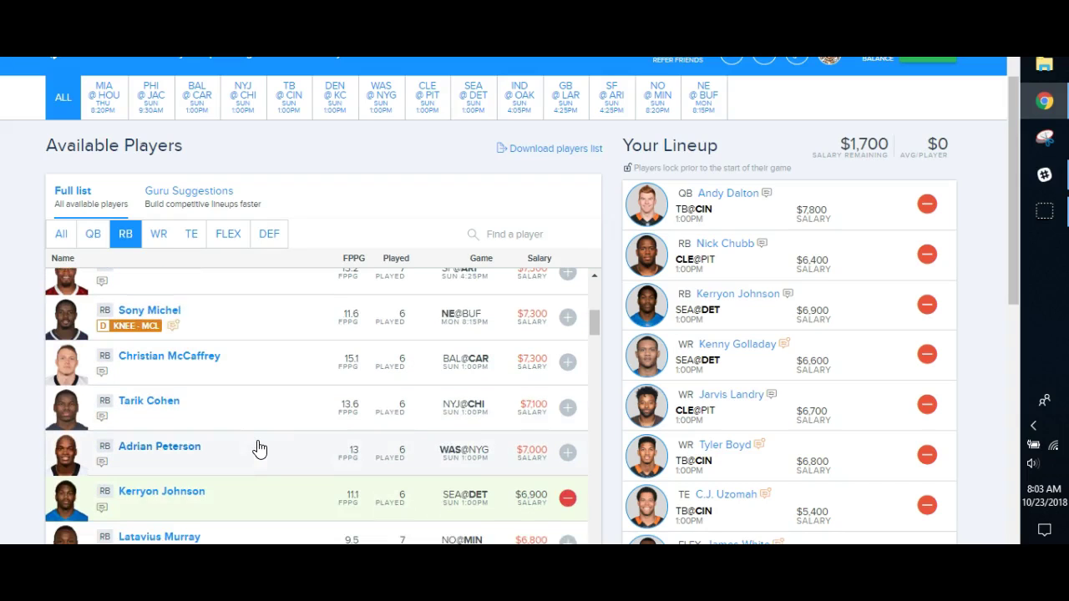
scroll(890, 526, down, 1)
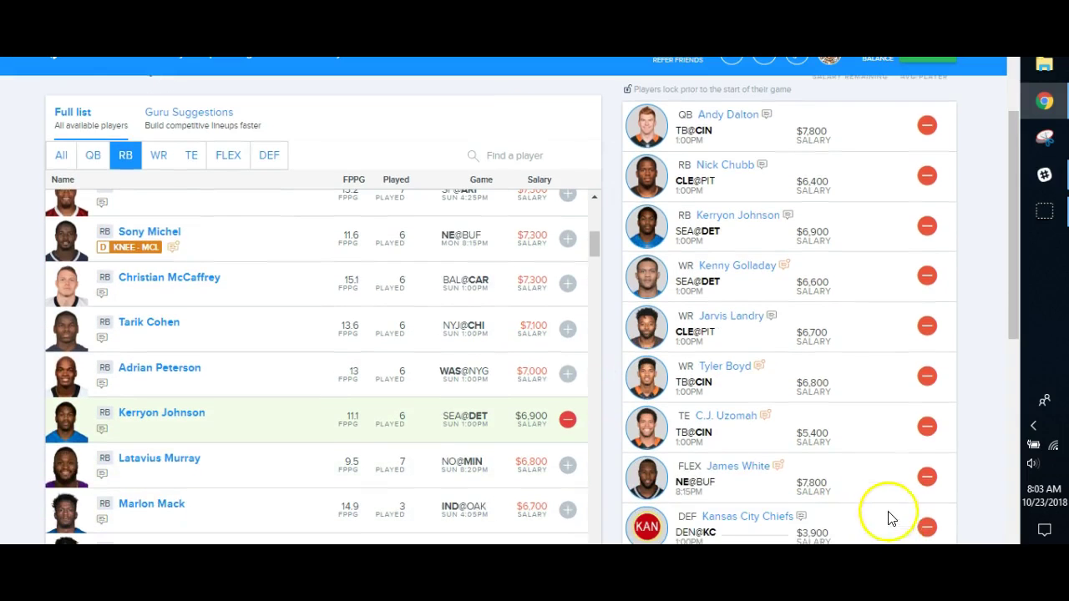
click(926, 477)
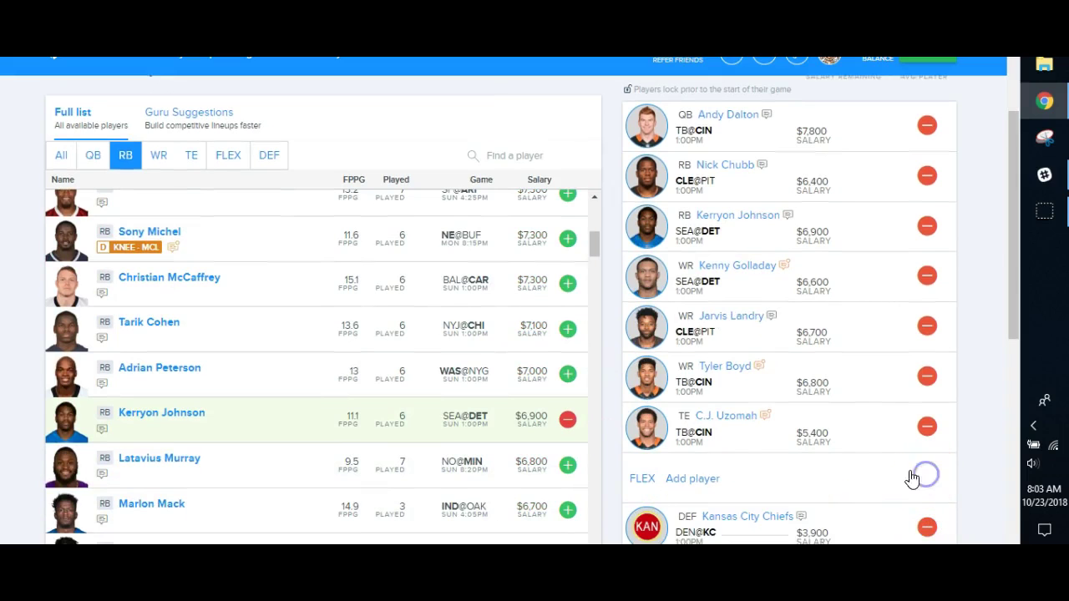
click(567, 329)
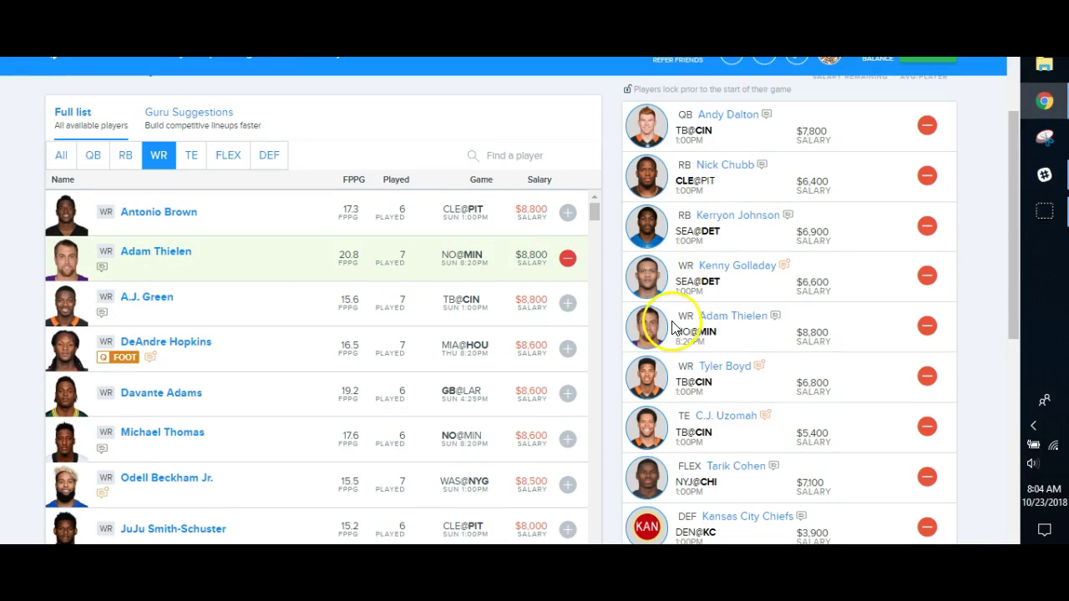
- Review the full lineup and remaining salary, then clear all players from the lineup and confirm
scroll(855, 354, up, 1)
scroll(855, 354, down, 1)
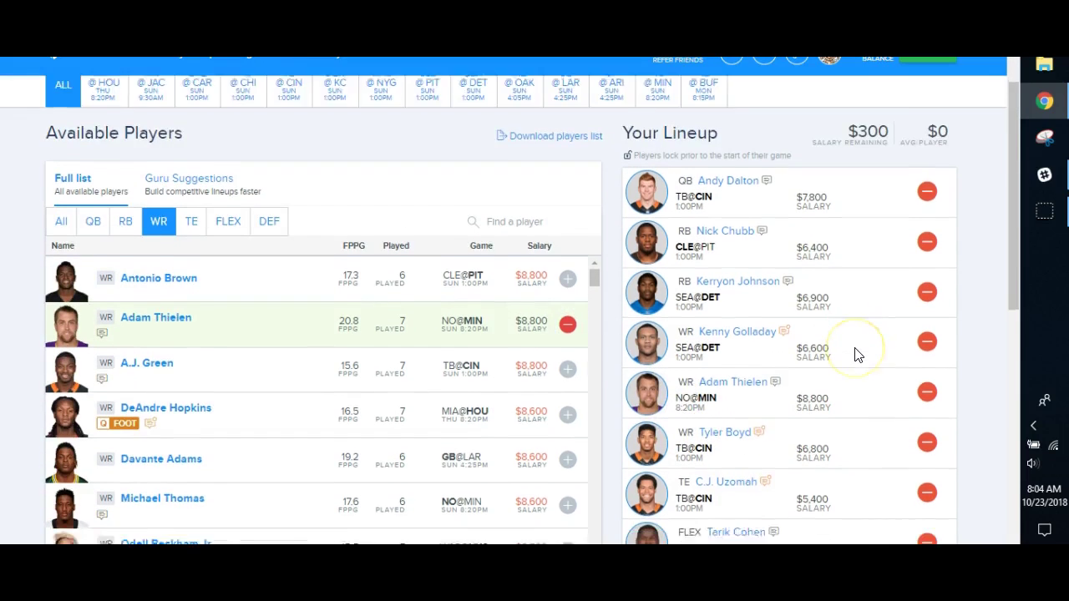
scroll(840, 362, down, 2)
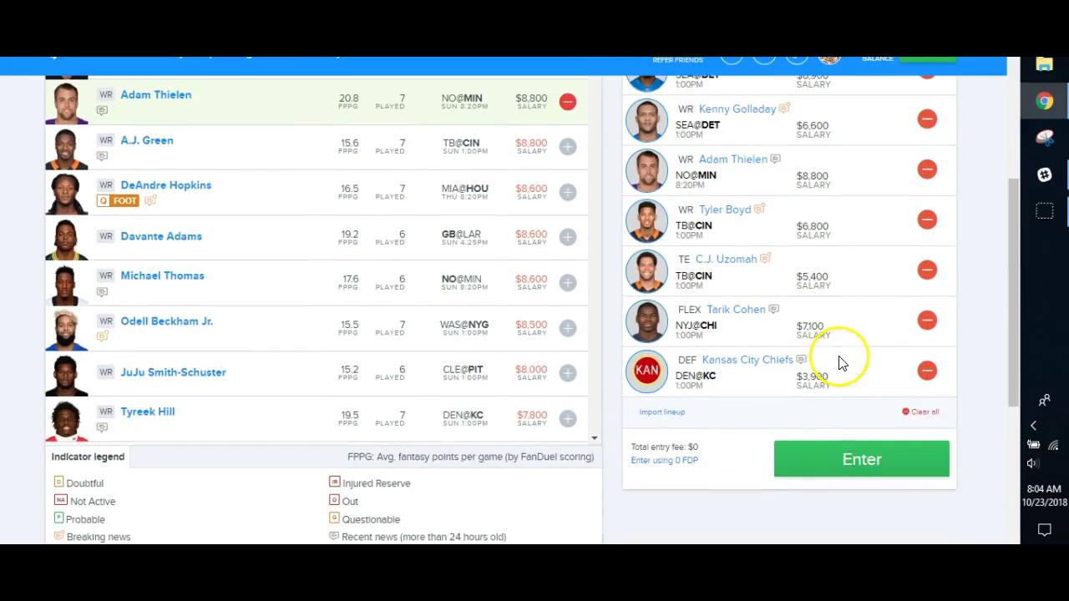
click(923, 412)
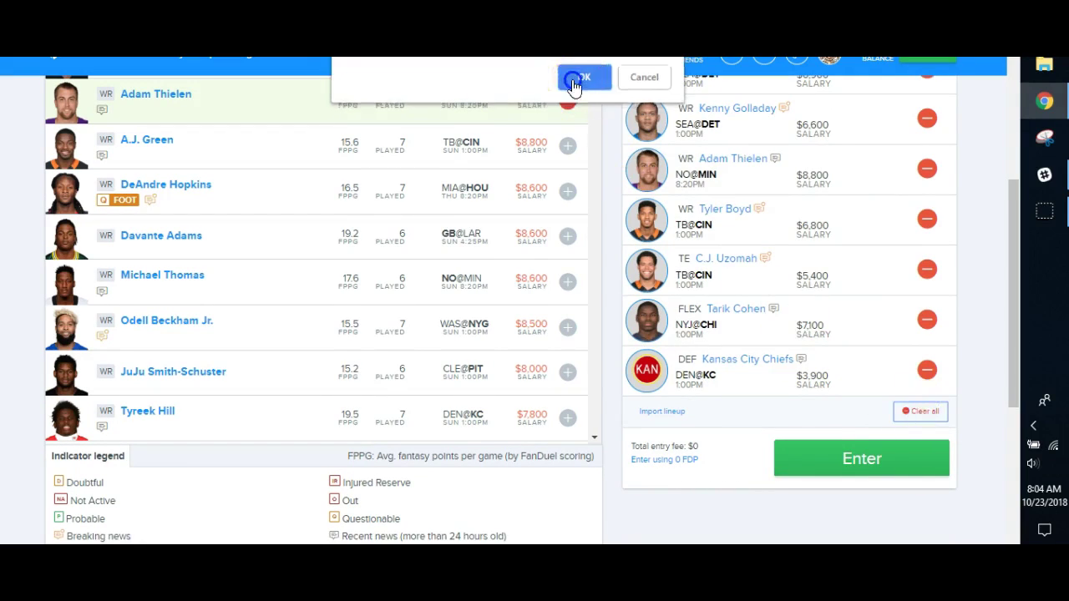
click(579, 78)
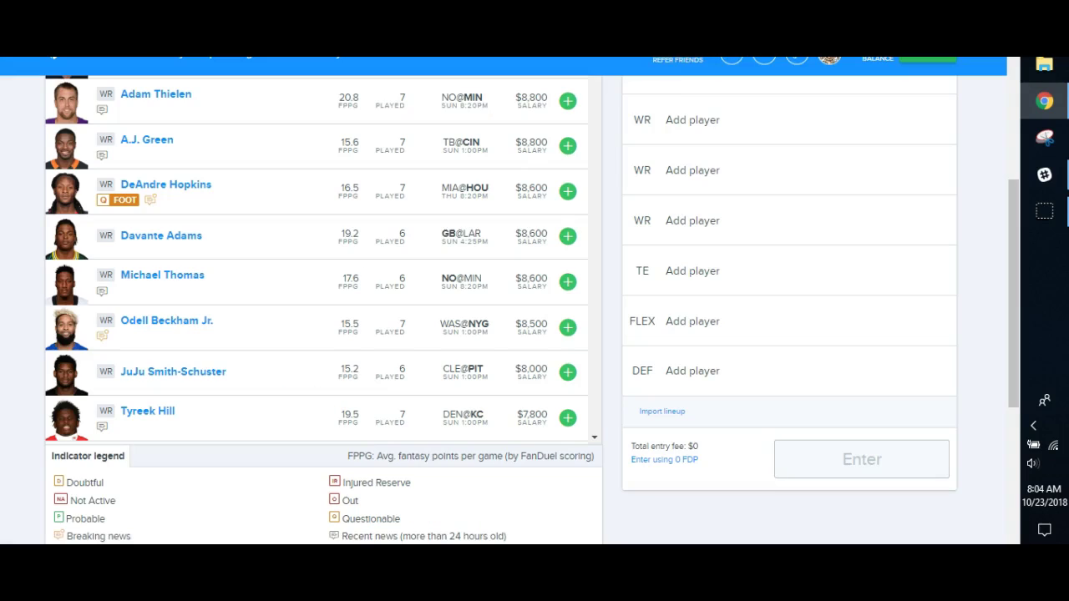
- Close the FanDuel lineup page and open the NHL Vegas Odds page on VegasInsider
key(ctrl+w)
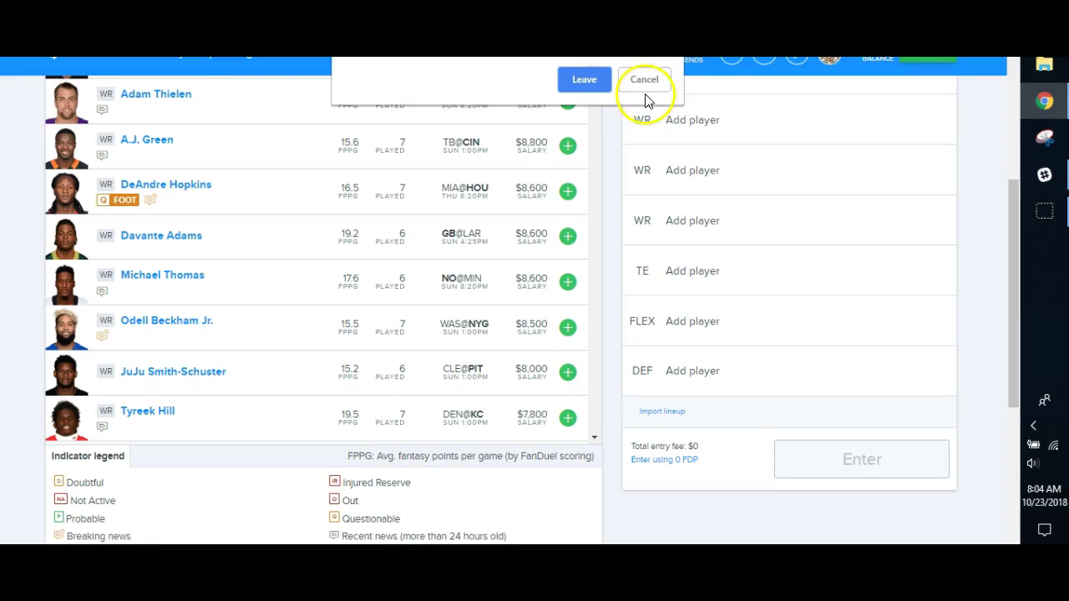
click(576, 76)
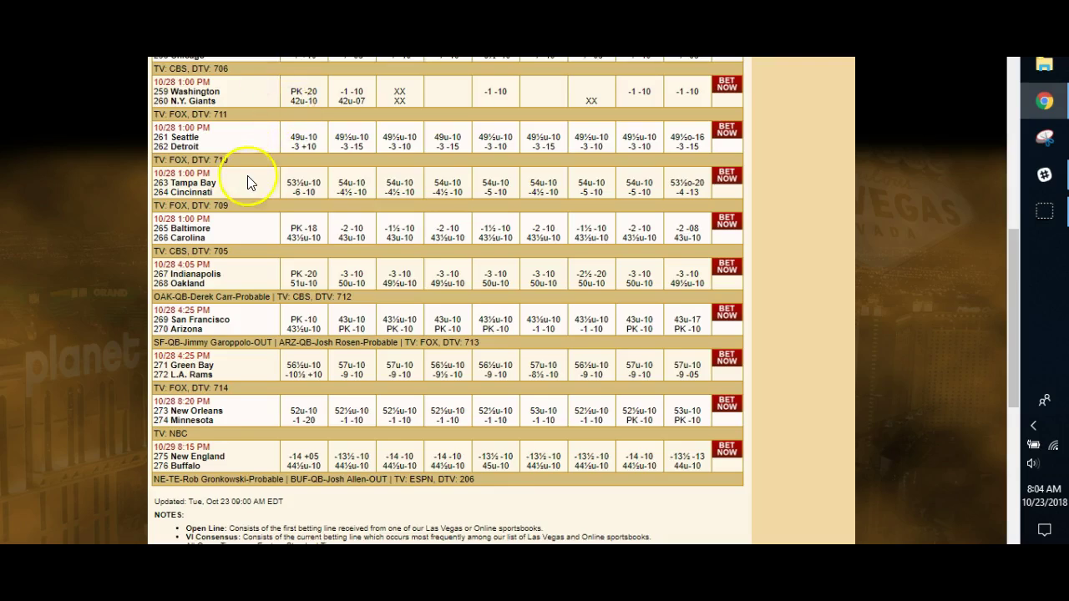
scroll(248, 175, up, 10)
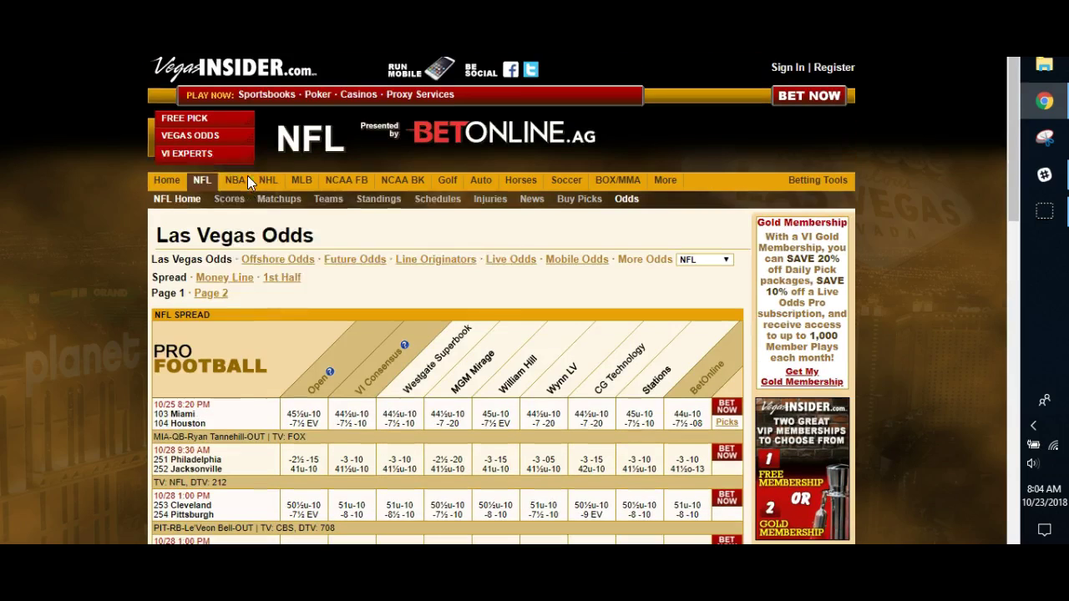
mouse_move(204, 183)
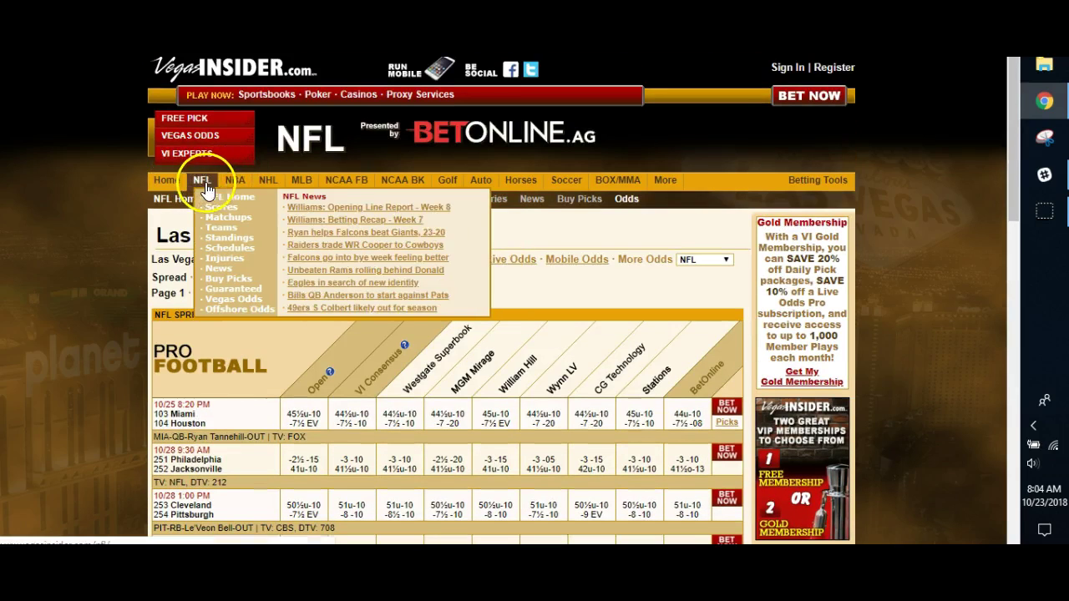
mouse_move(268, 182)
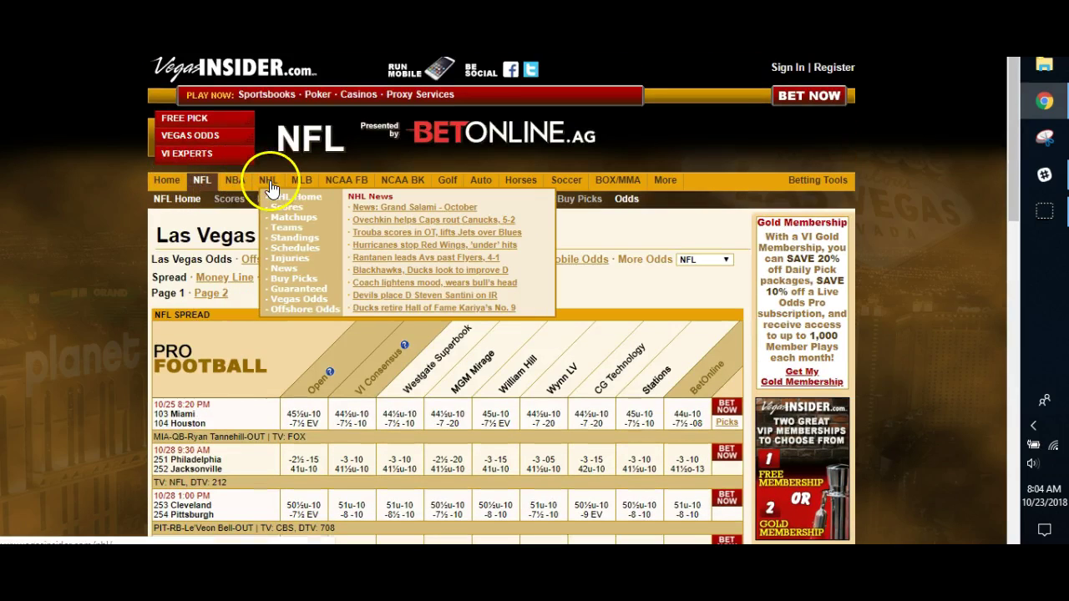
click(297, 299)
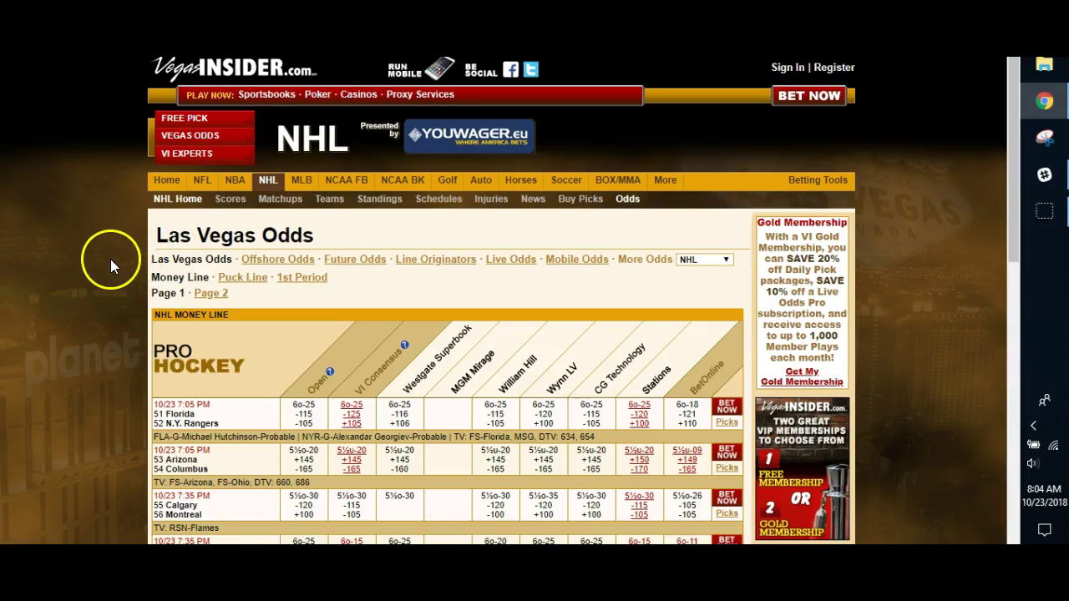
- Examine the NHL money lines and totals for the 10/23 games, including San Jose–Nashville, Anaheim–Chicago and Los Angeles–Dallas
scroll(129, 258, down, 4)
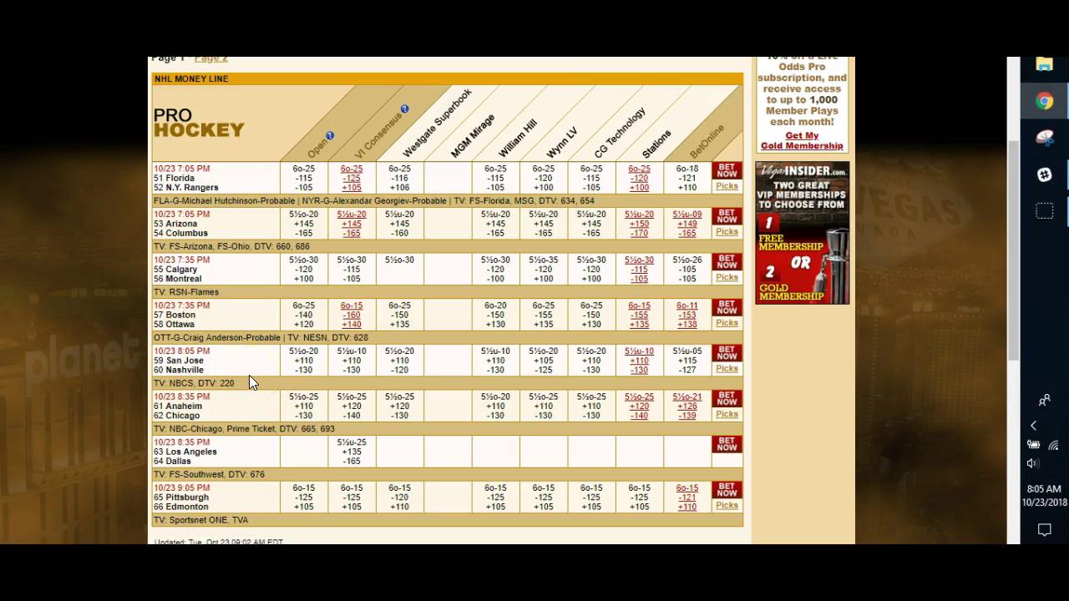
click(310, 376)
click(271, 406)
click(278, 454)
click(345, 456)
click(347, 371)
- Switch to the Left Wing Lock site and open its hockey Stats database
key(ctrl+Tab)
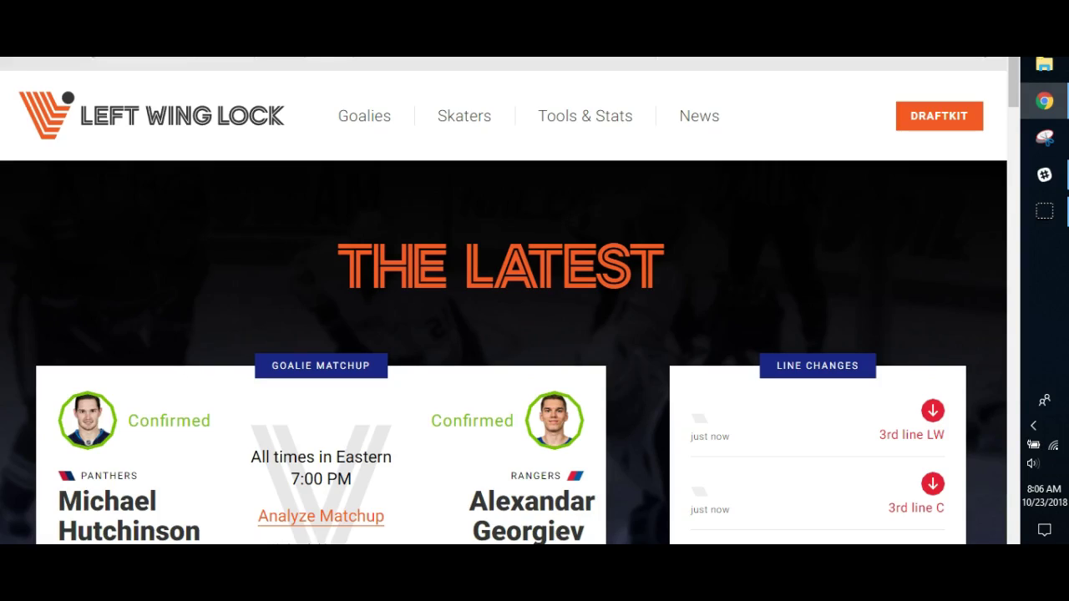
mouse_move(376, 137)
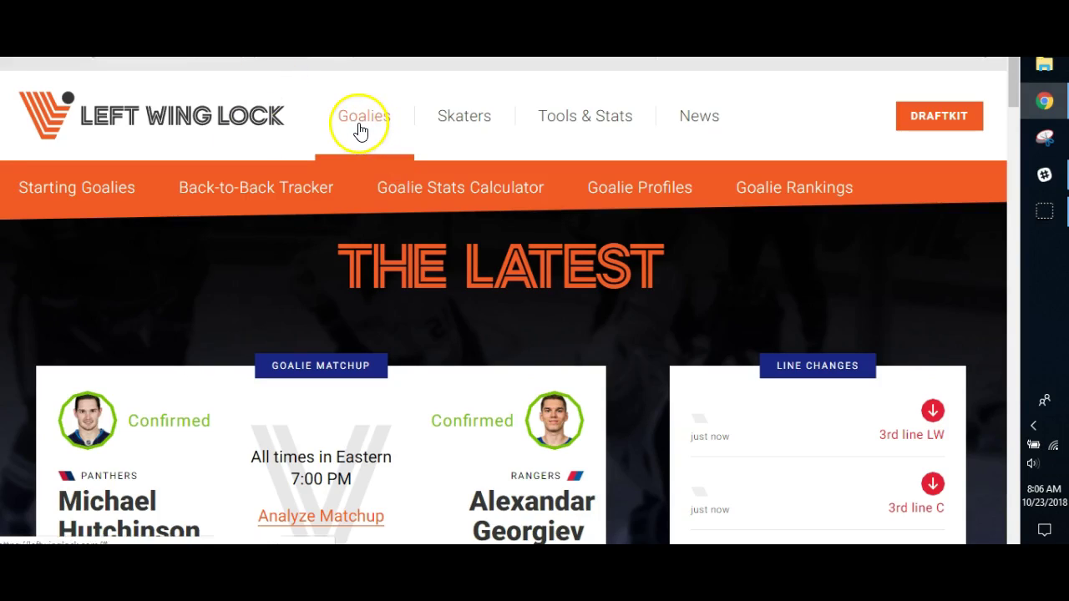
mouse_move(432, 136)
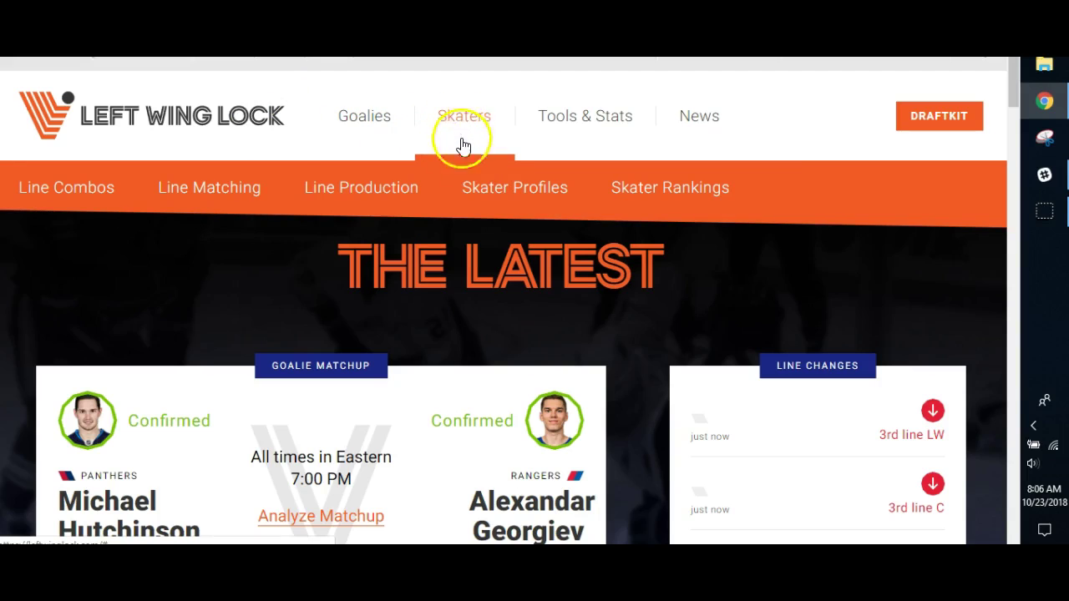
mouse_move(573, 131)
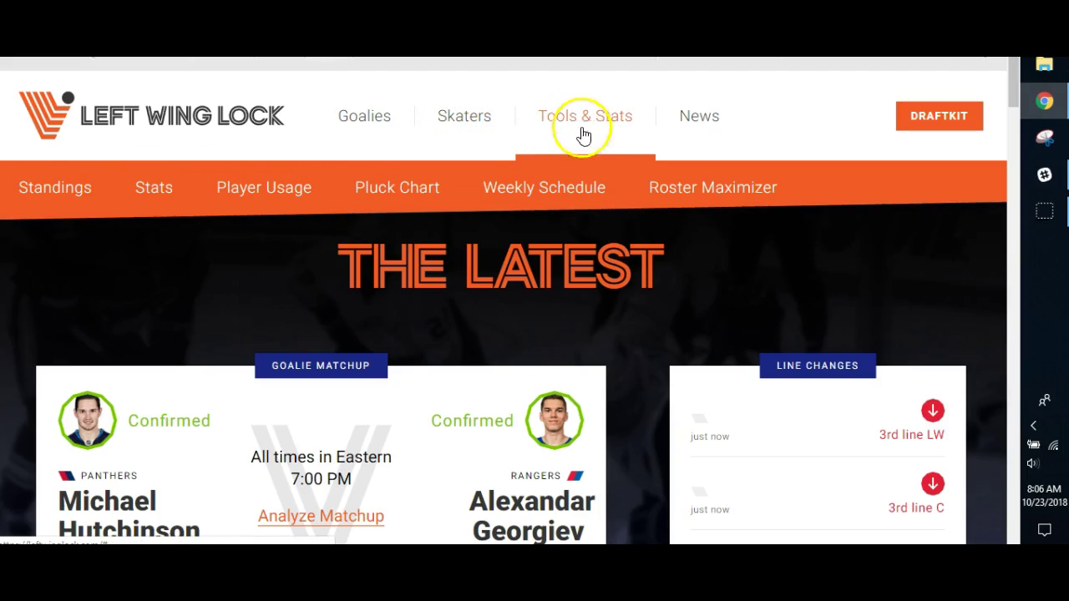
click(150, 189)
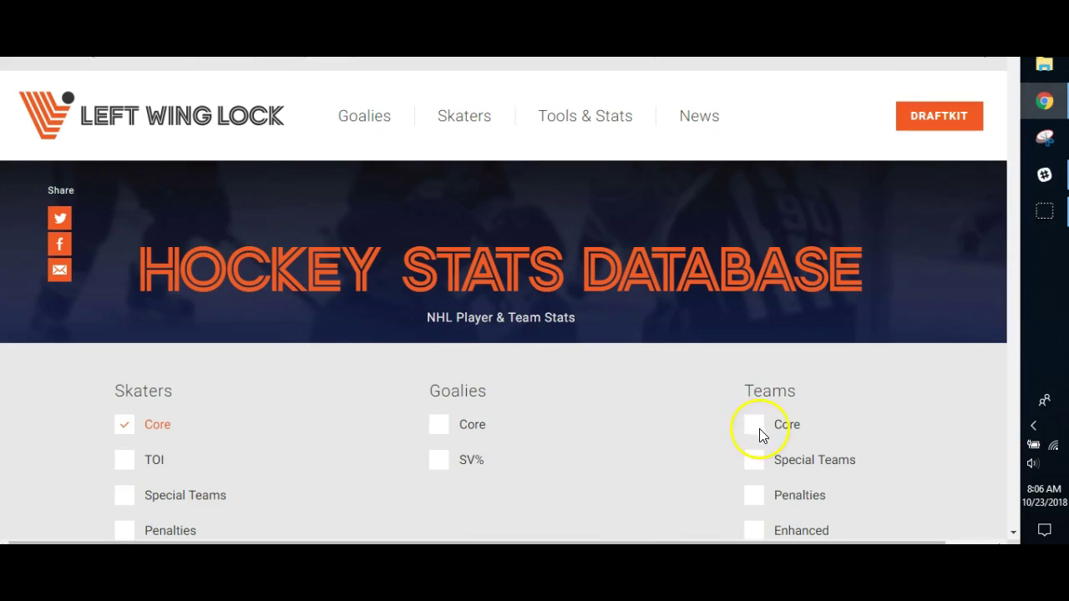
- Choose the Core stats for Teams and load the team stats table
click(803, 425)
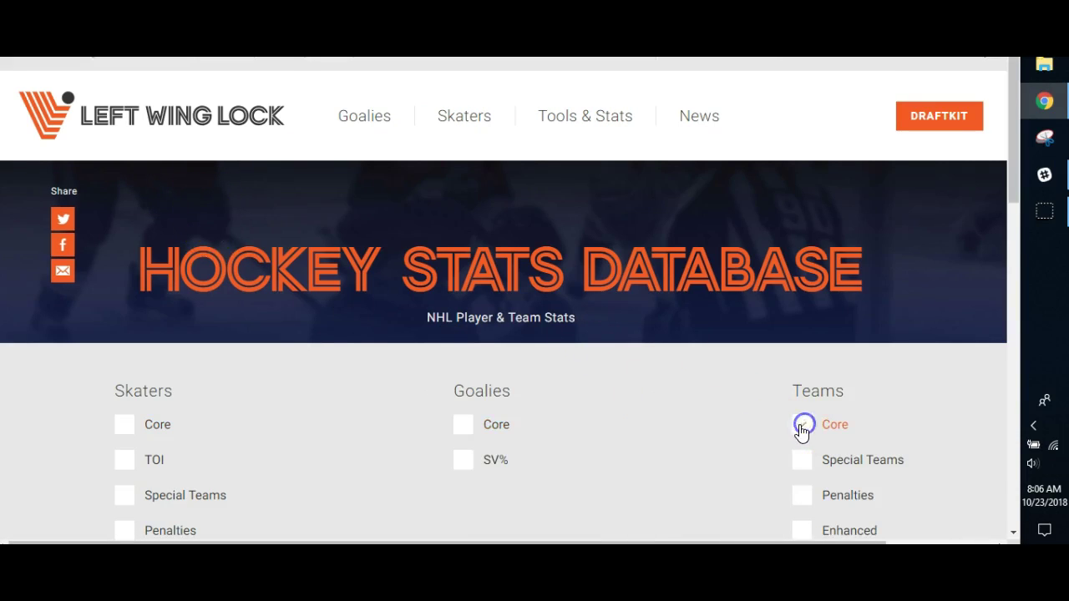
scroll(536, 337, down, 1)
scroll(179, 418, down, 2)
scroll(167, 436, up, 3)
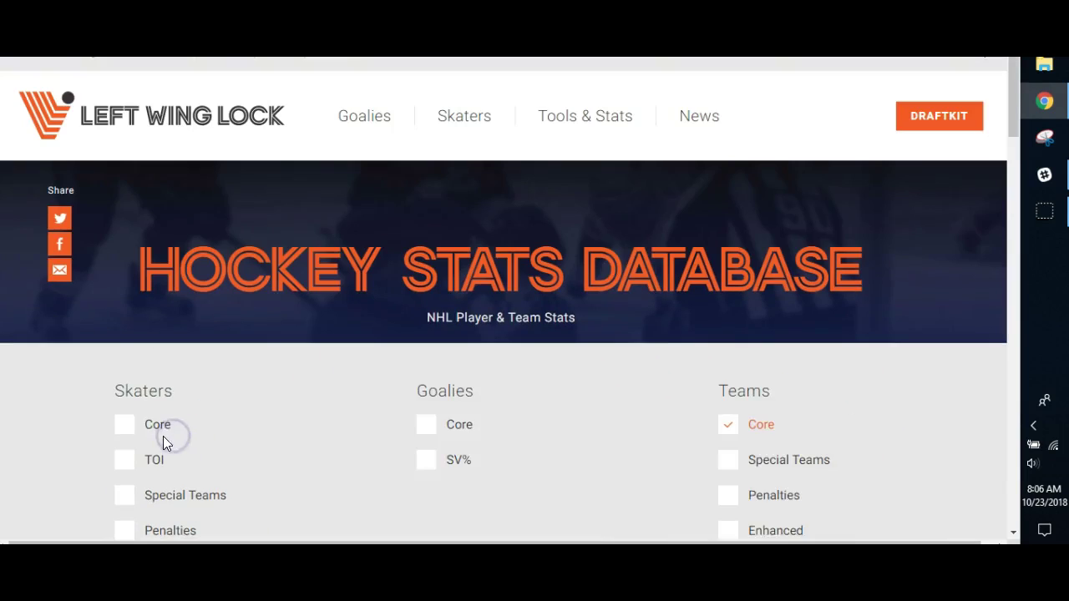
scroll(213, 371, down, 5)
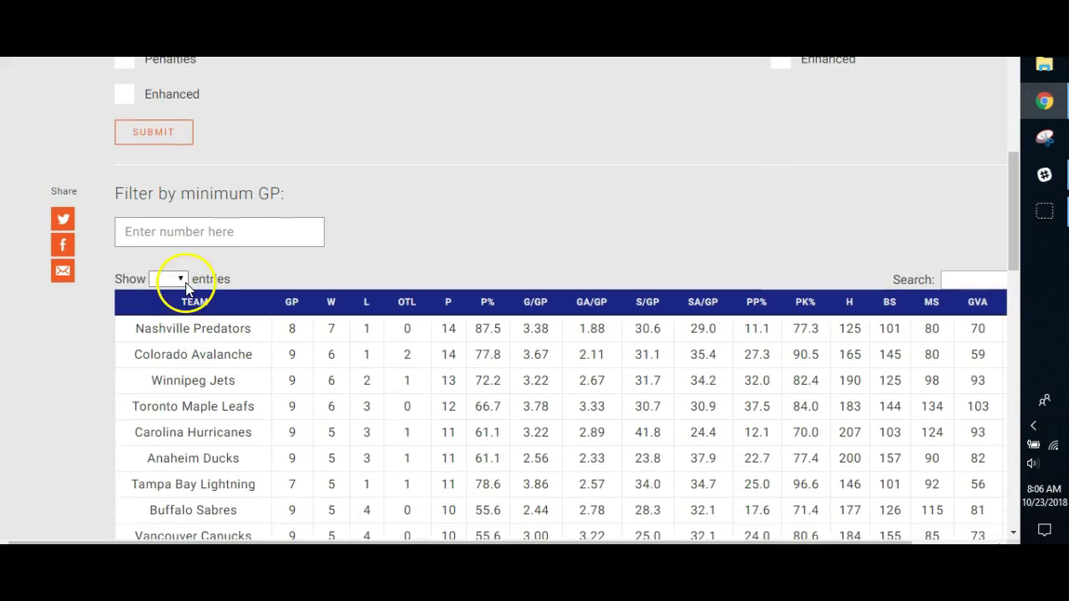
- Sort the team stats by goals per game, highest first, and cross-check the teams against the NHL Vegas odds
click(541, 309)
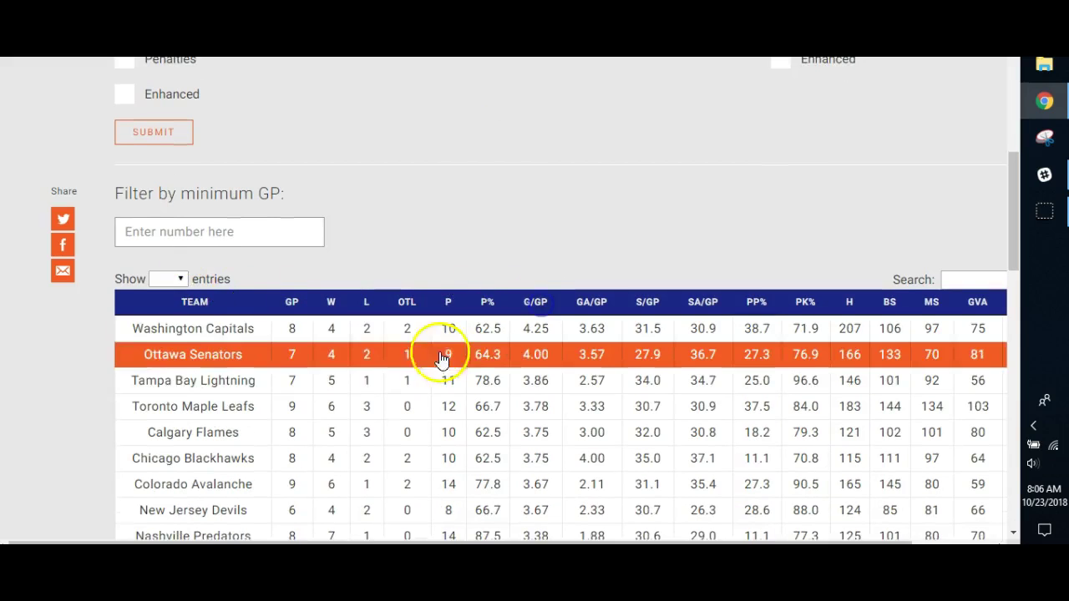
scroll(92, 367, down, 2)
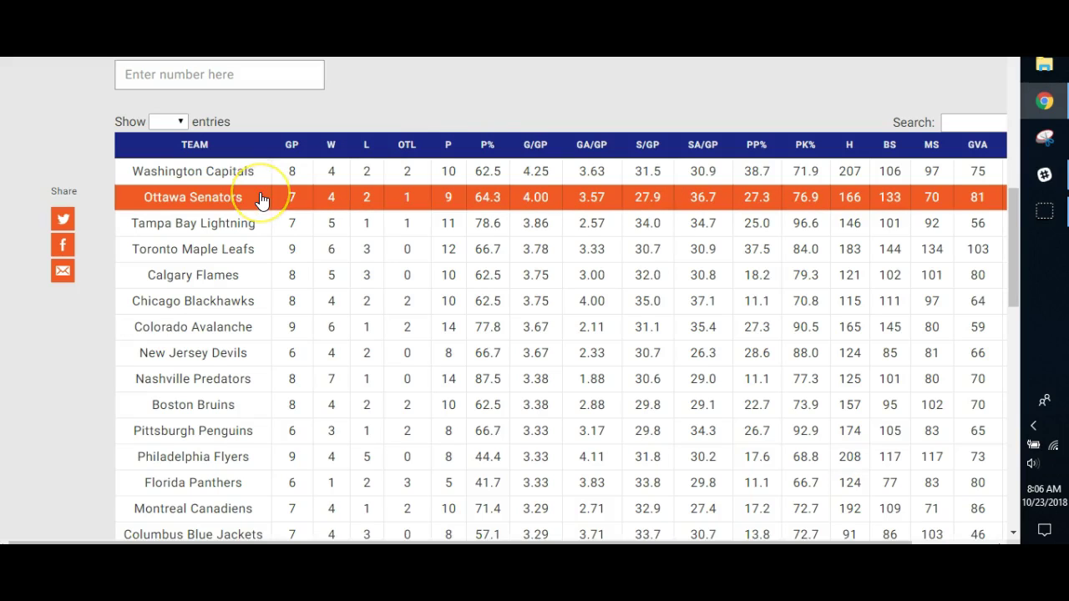
key(ctrl+Tab)
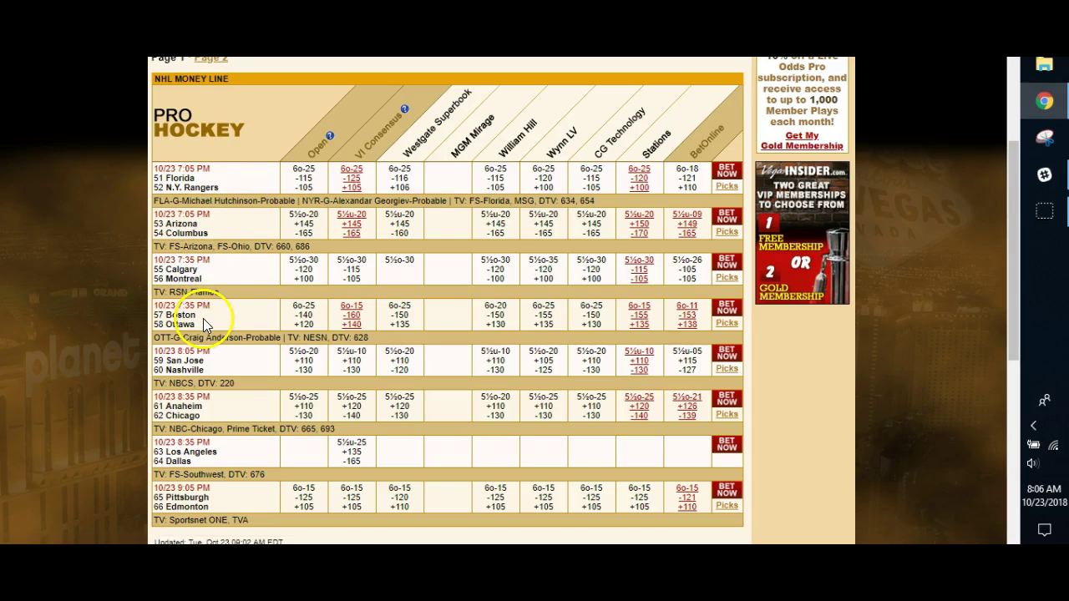
key(ctrl+Tab)
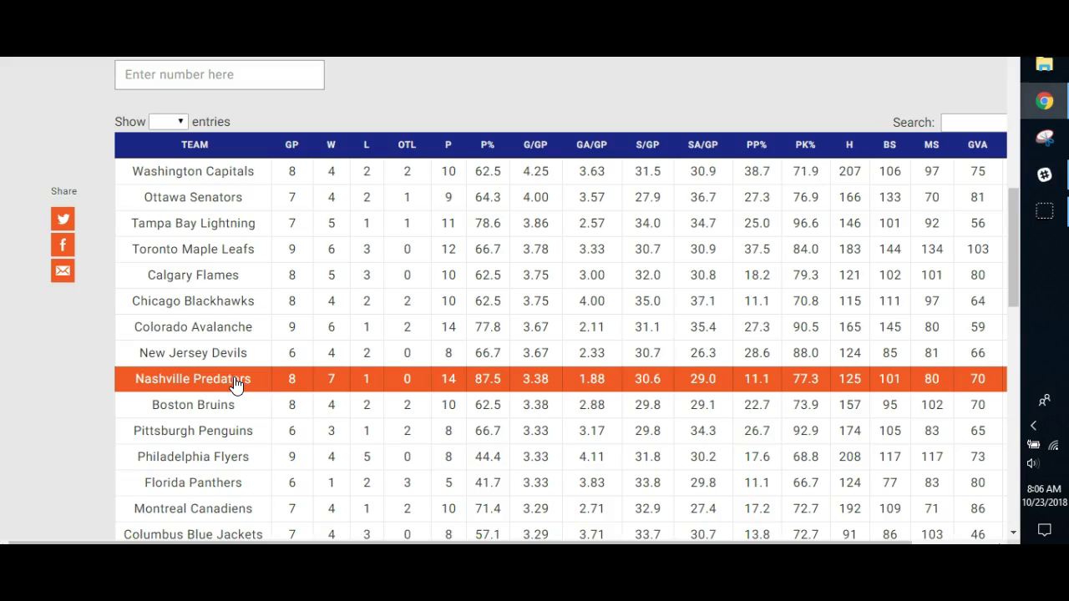
- Sort the team stats by goals against per game, highest first, and cross-check the teams against the NHL money lines
click(595, 152)
click(595, 151)
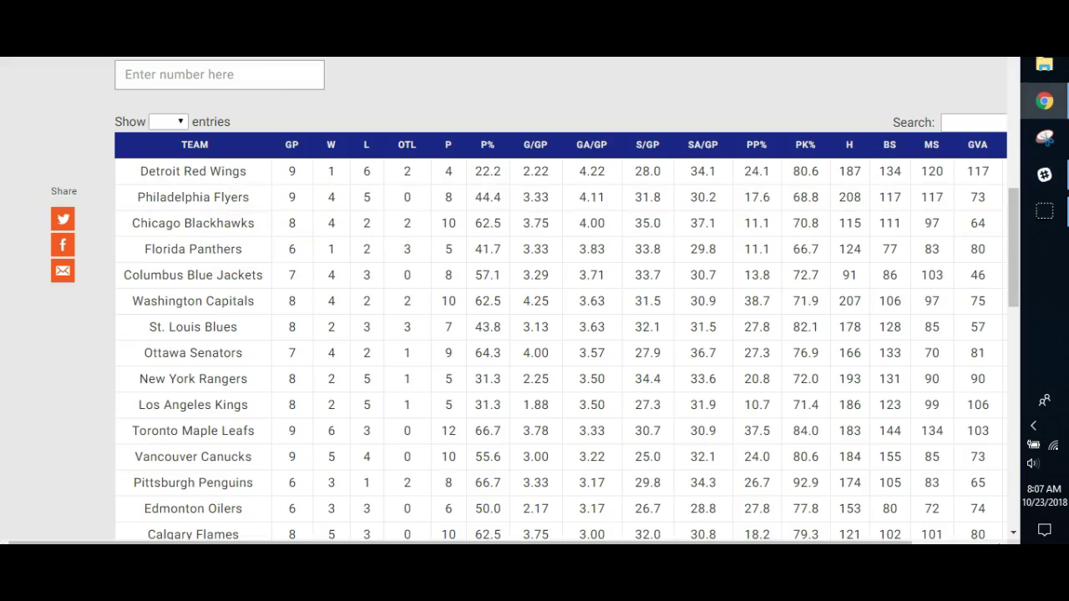
key(ctrl+Tab)
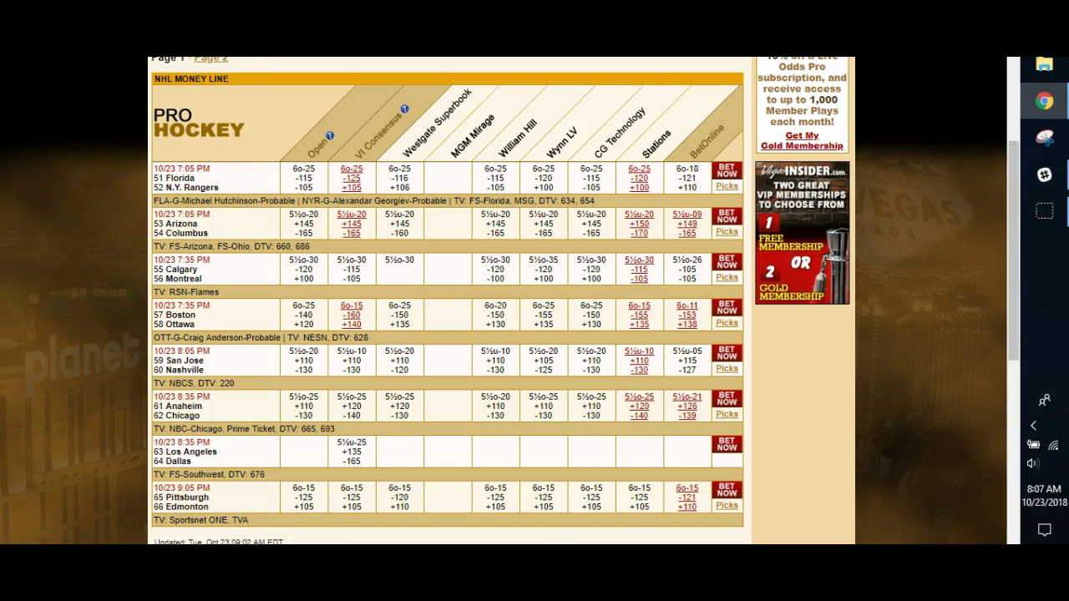
key(ctrl+Tab)
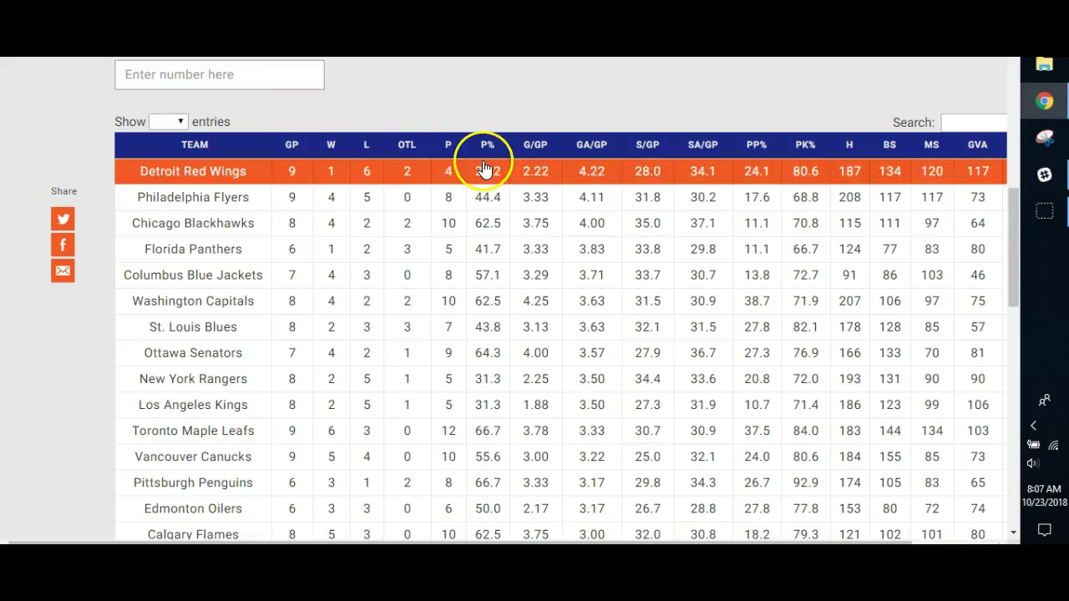
- Re-sort the team stats by goals per game, highest first, and review the ranking down to the lowest-scoring teams
click(530, 148)
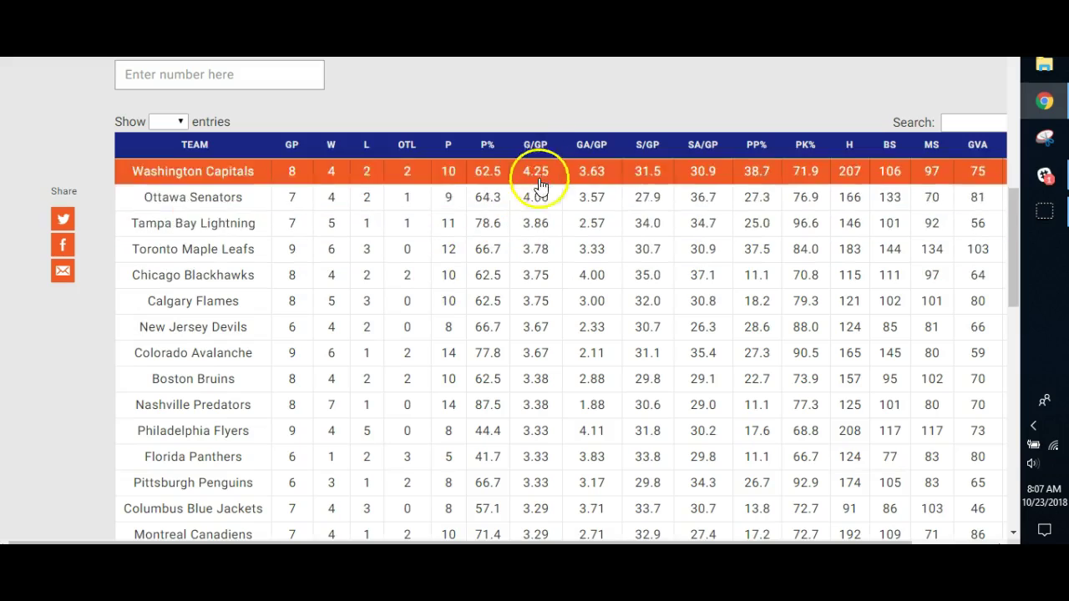
scroll(476, 352, down, 2)
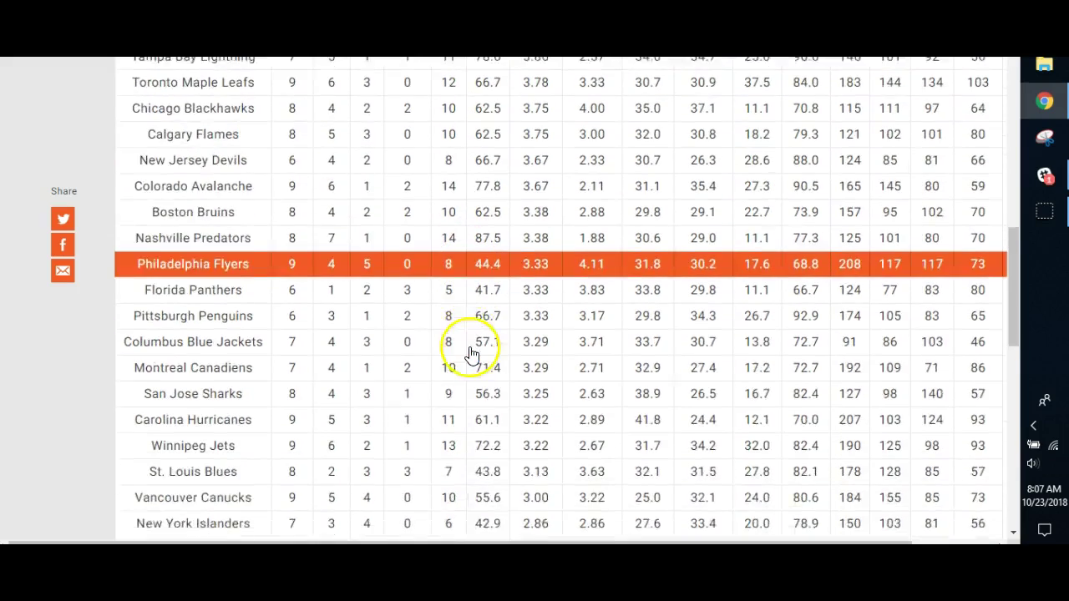
scroll(472, 354, down, 2)
scroll(472, 354, down, 1)
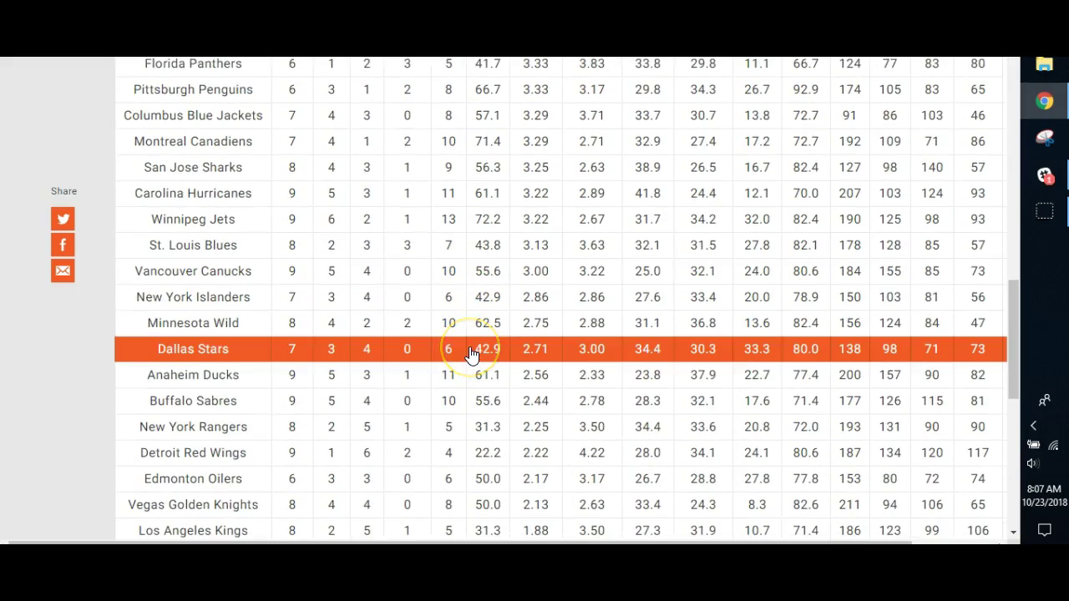
scroll(424, 418, down, 2)
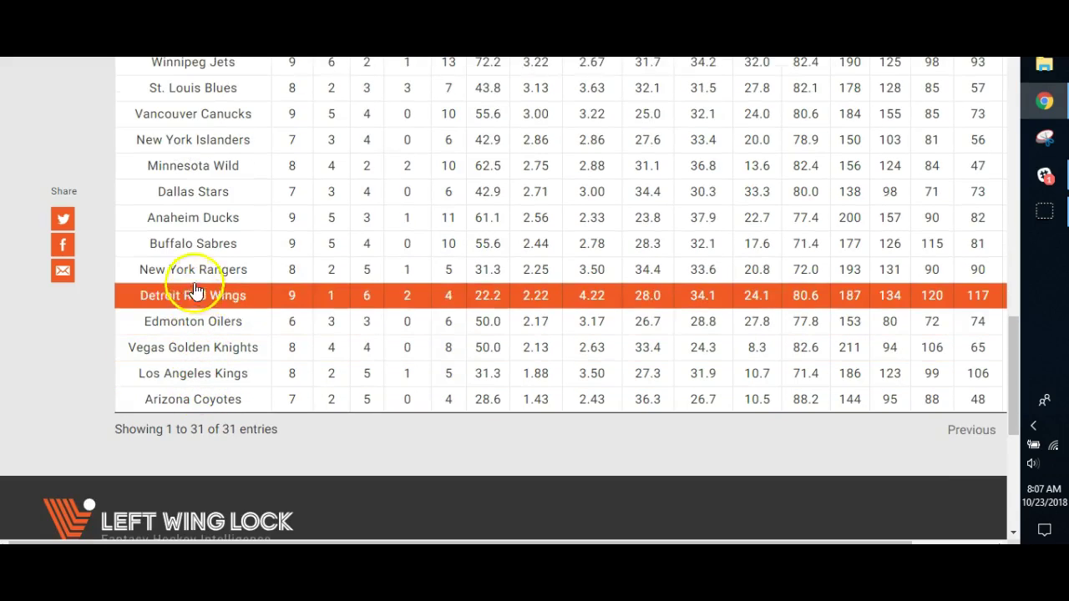
scroll(330, 301, up, 5)
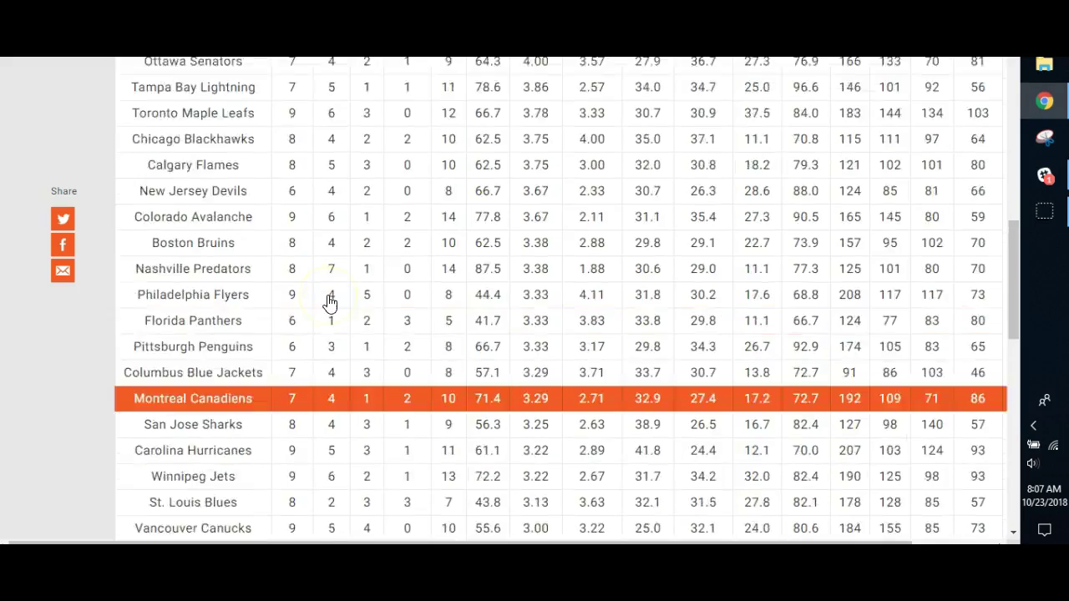
scroll(329, 302, up, 2)
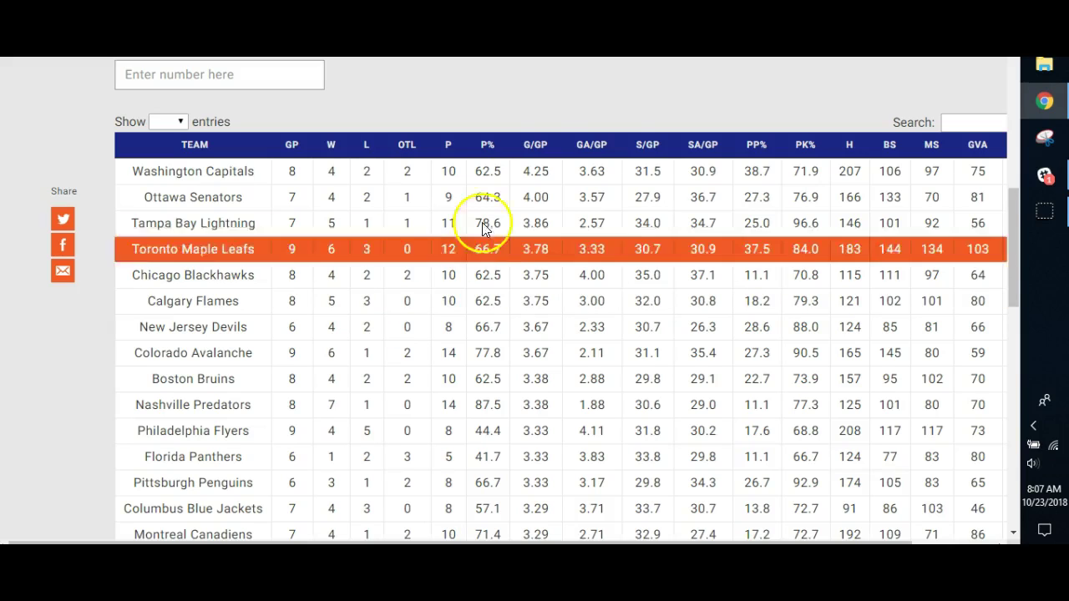
- Compare the teams by goals per game and goals against per game, highest first, and check the matchups against the NHL Vegas odds
click(598, 153)
click(598, 153)
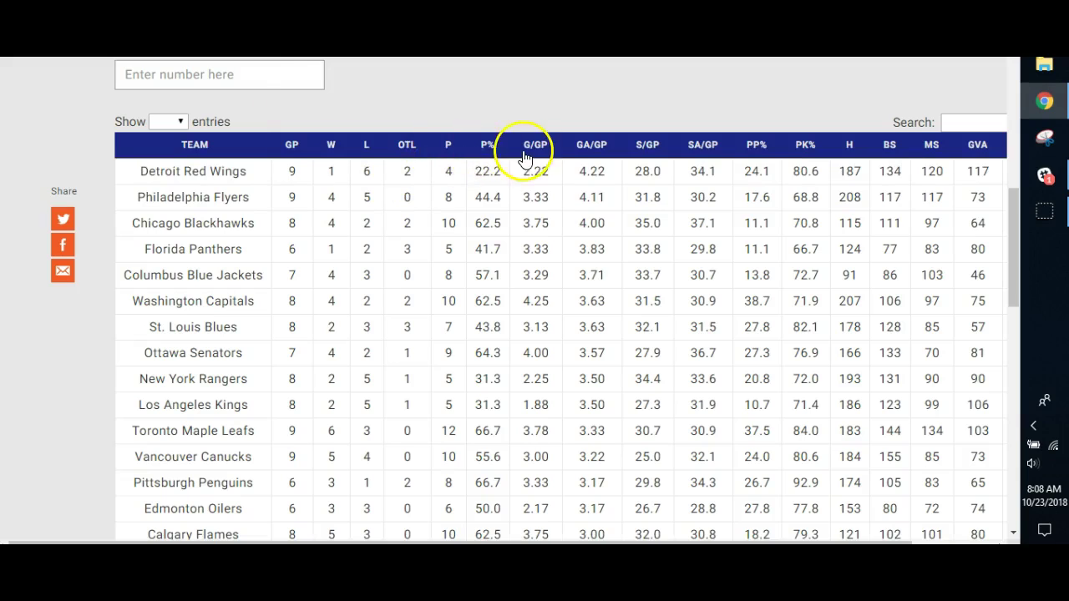
click(534, 145)
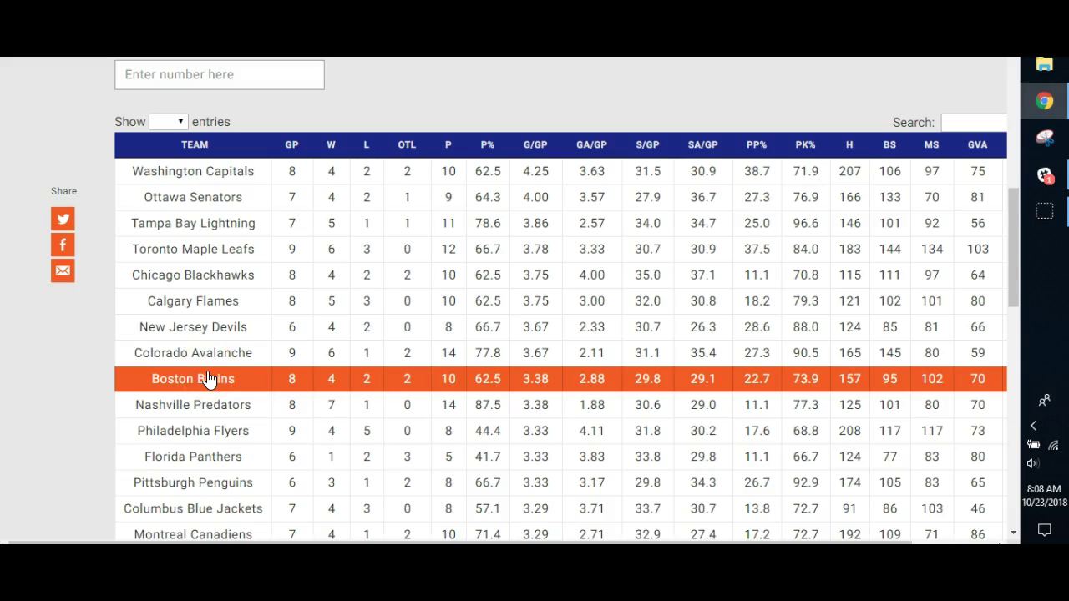
click(582, 145)
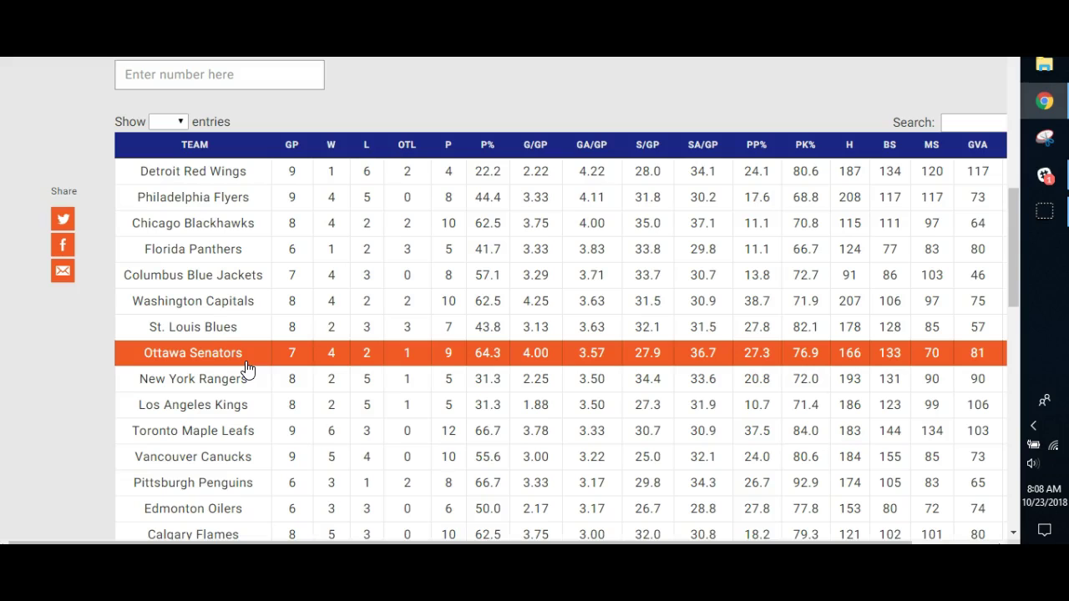
key(ctrl+Tab)
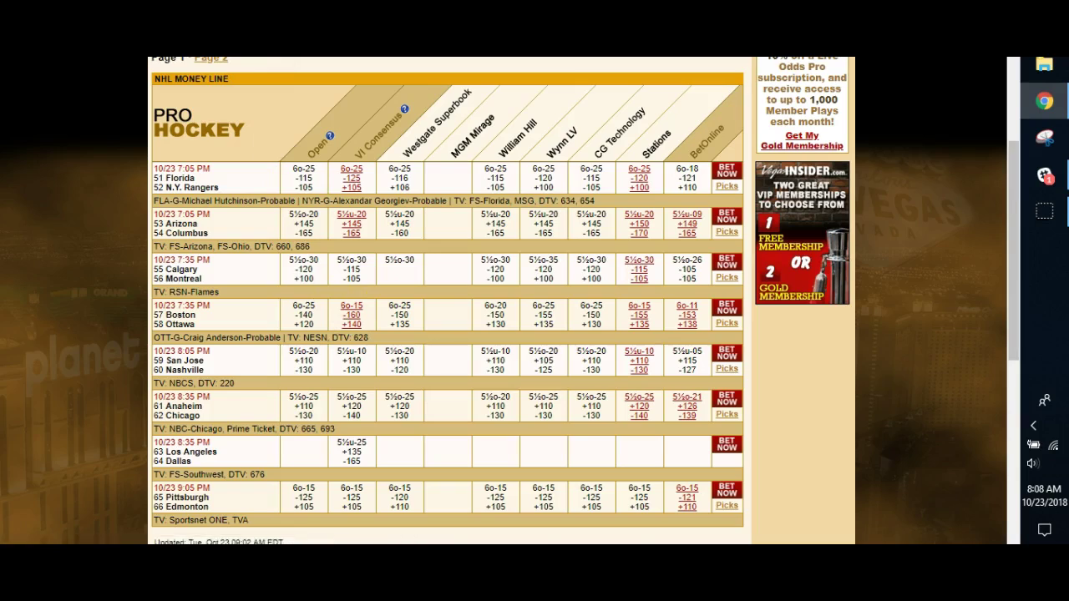
key(ctrl+Tab)
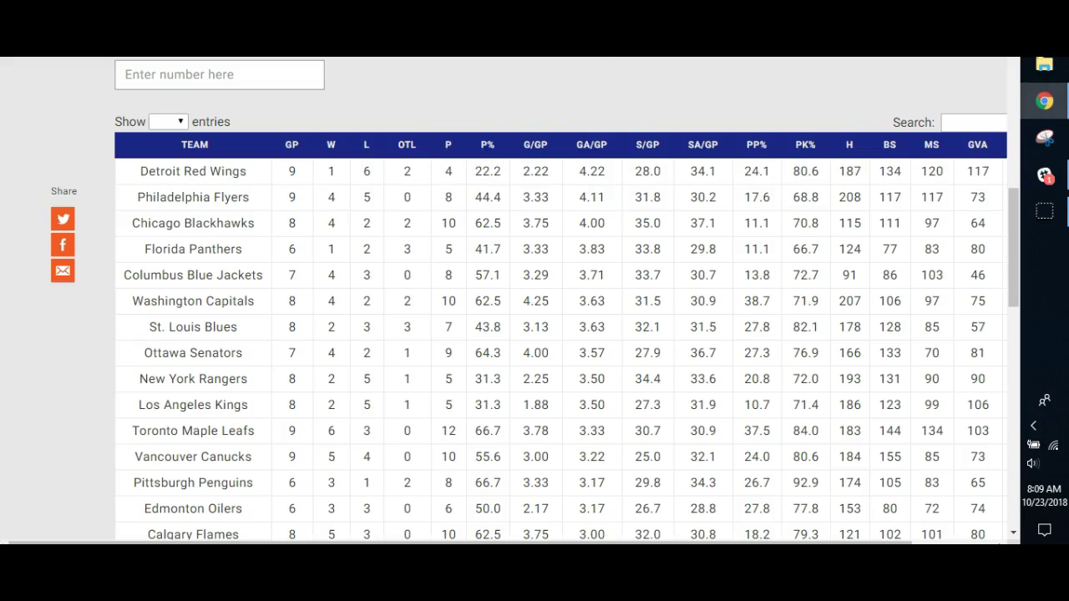
- Sort the team stats by shots per game and then by shots against per game, both highest first
click(659, 152)
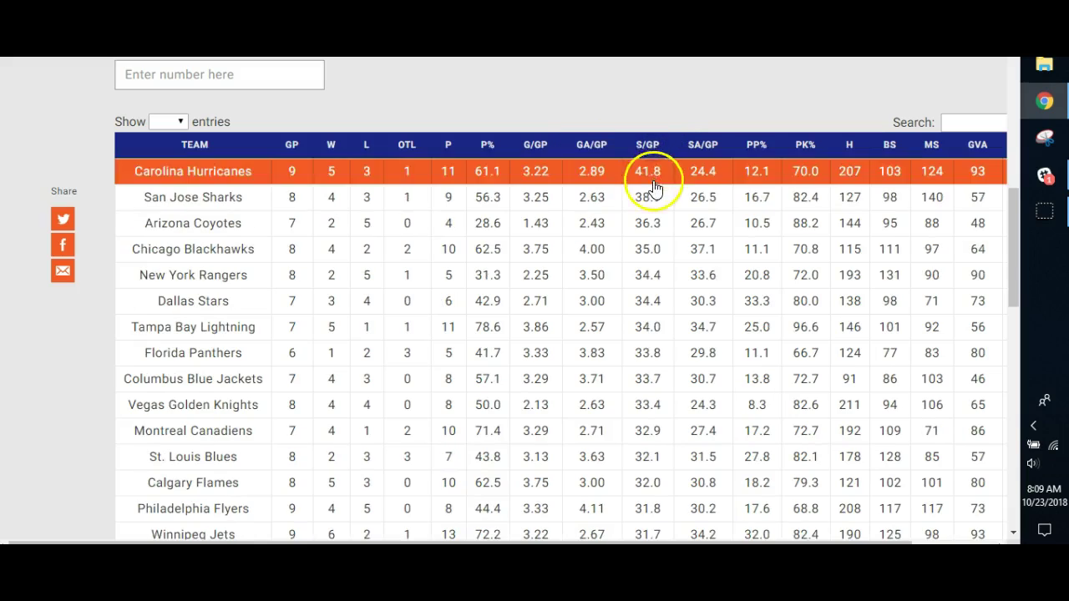
click(705, 149)
click(706, 149)
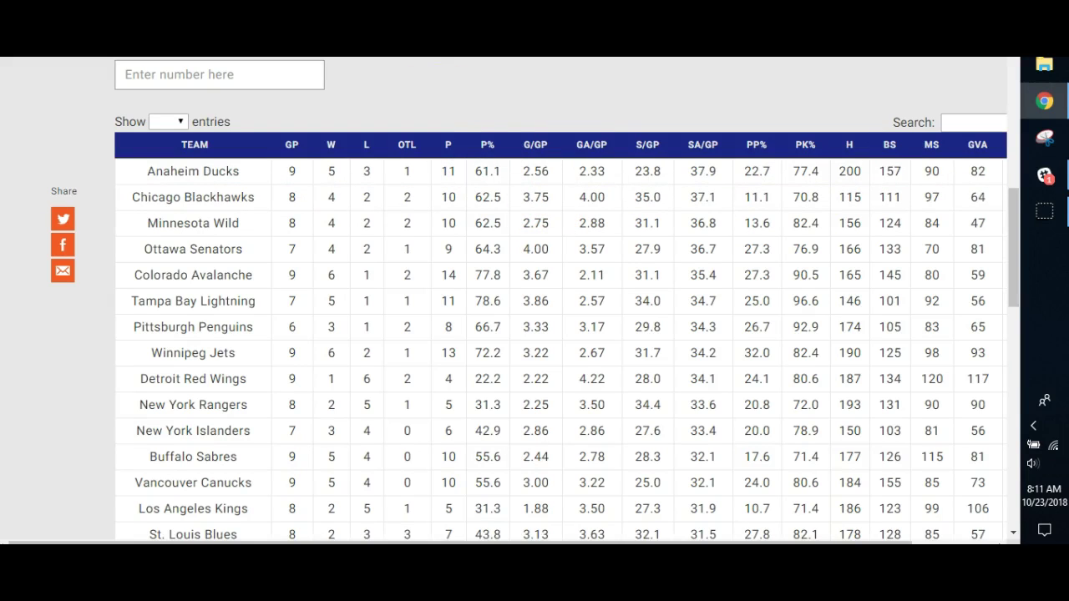
- Switch to the RotoGrinders NBA page and examine its schedule, Vegas lines and implied team totals
key(ctrl+Tab)
key(ctrl+Tab)
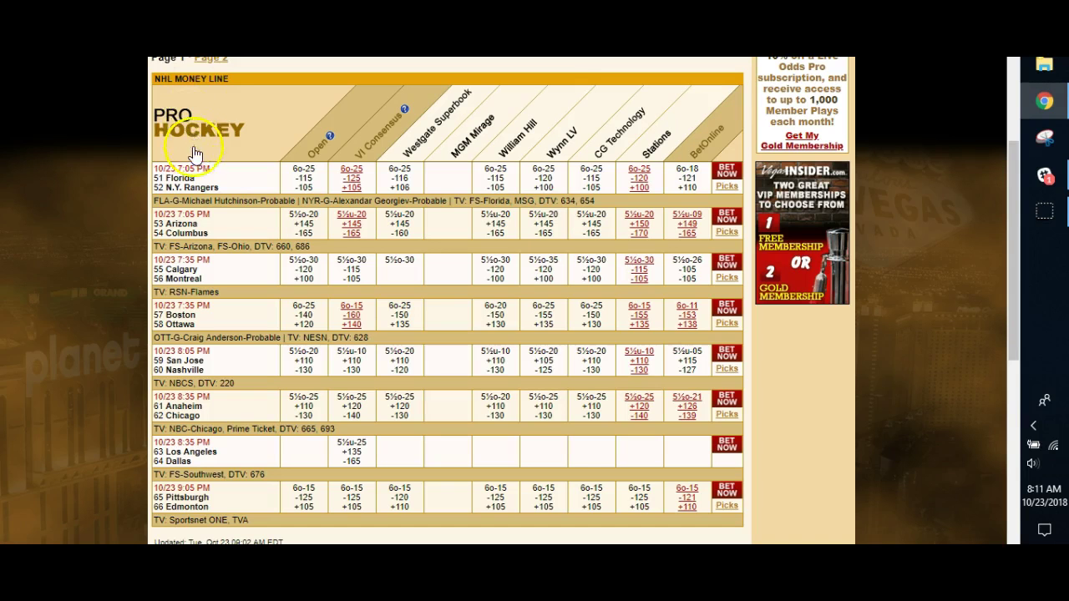
key(ctrl+shift+Tab)
scroll(250, 290, down, 7)
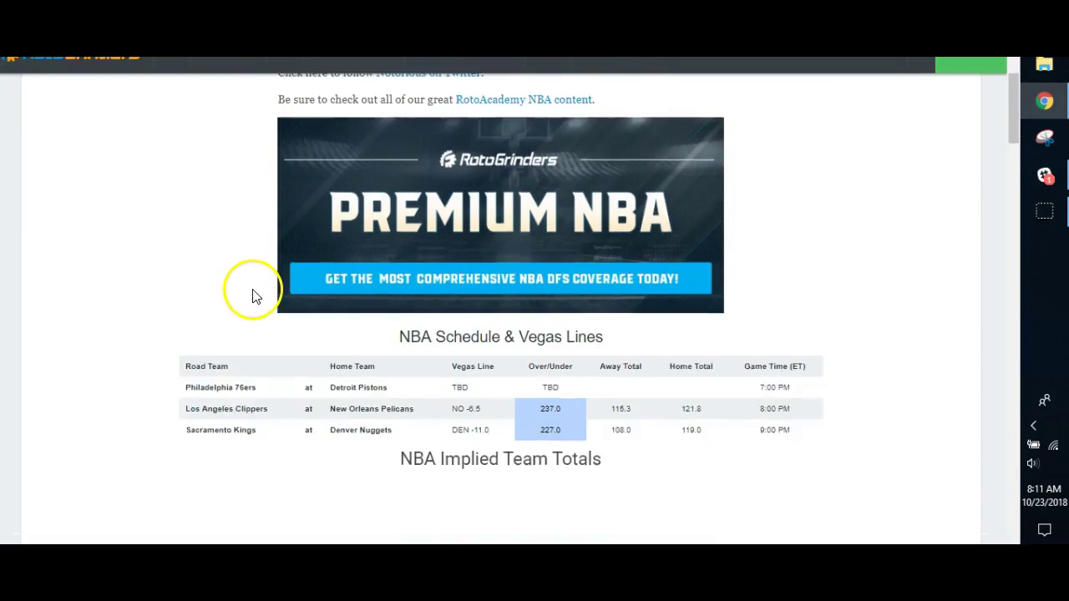
scroll(248, 290, up, 1)
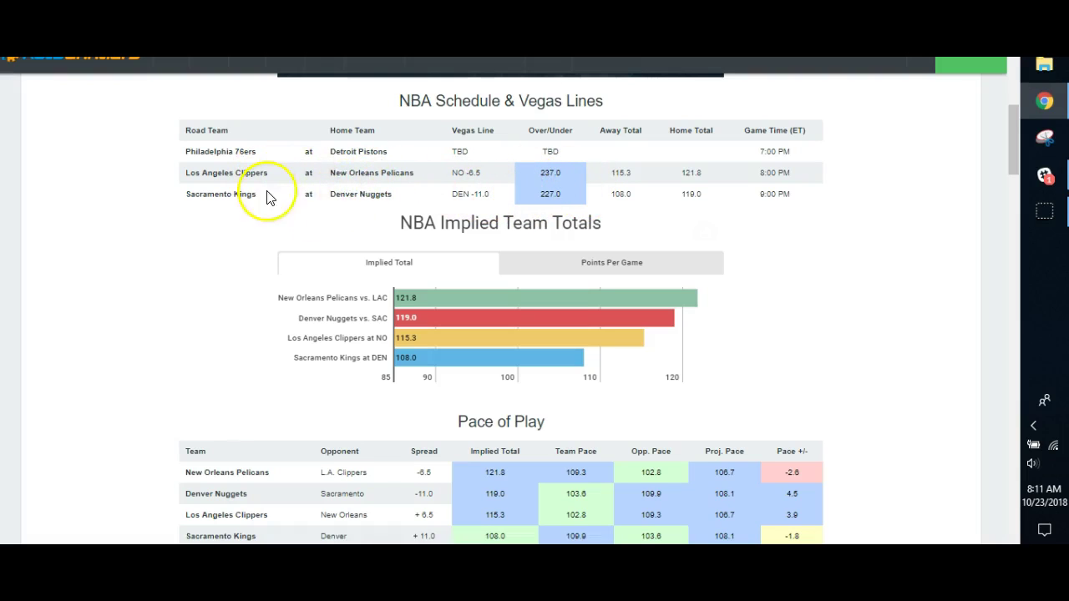
scroll(203, 251, down, 2)
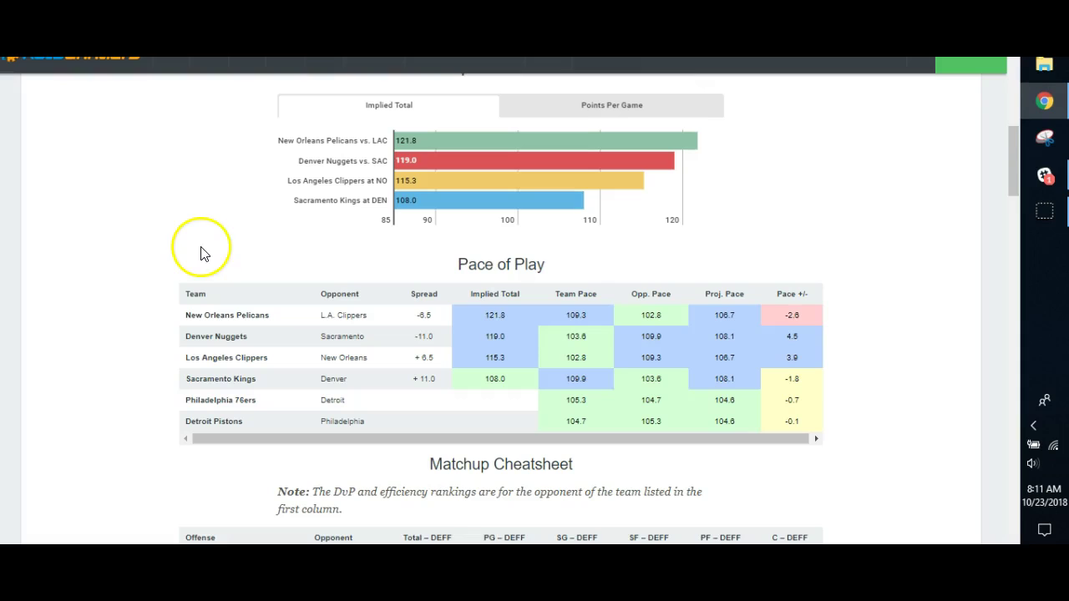
- Sort Pace of Play by Pace +/- and the Matchup Cheatsheet by Total – DEFF, then PG – DEFF, all highest first
click(792, 294)
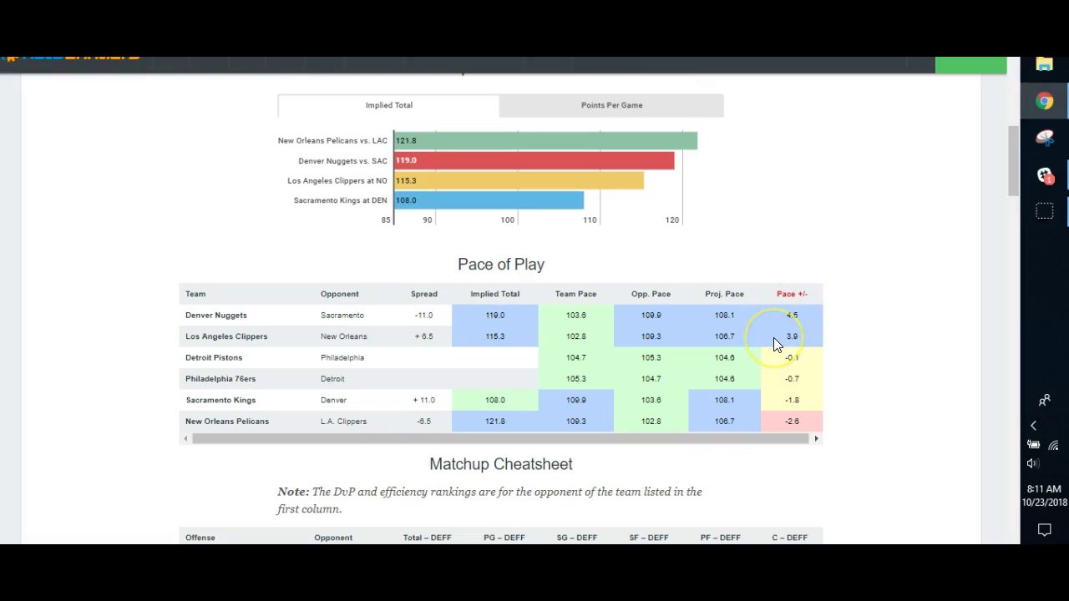
scroll(632, 426, down, 3)
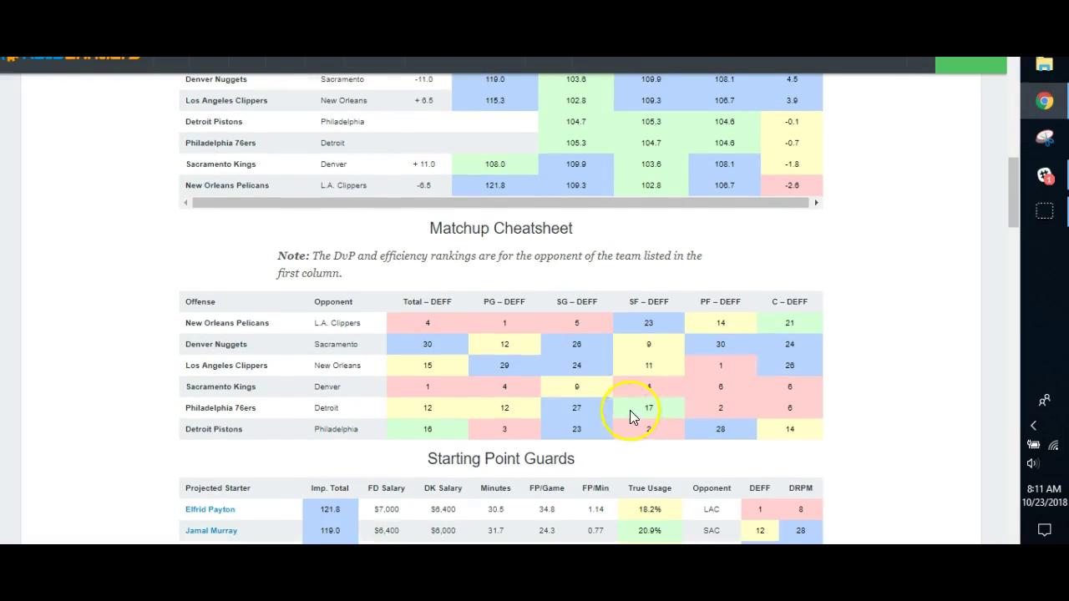
click(434, 302)
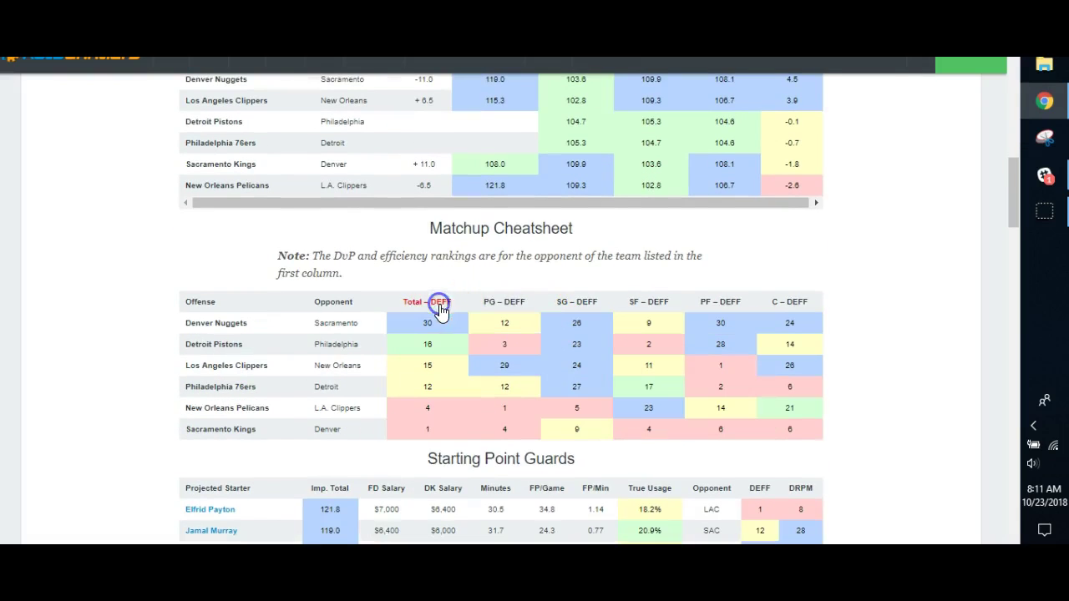
click(497, 302)
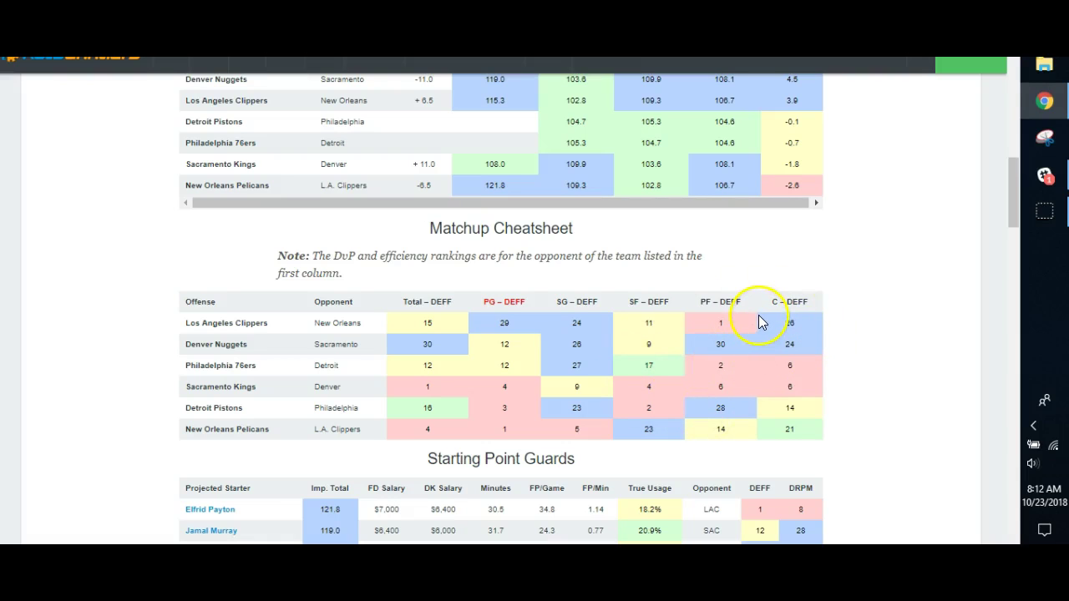
- Examine the starting point guards and shooting guards, comparing usage, DEFF and DRPM with the Matchup Cheatsheet and Pace of Play tables
scroll(758, 315, down, 2)
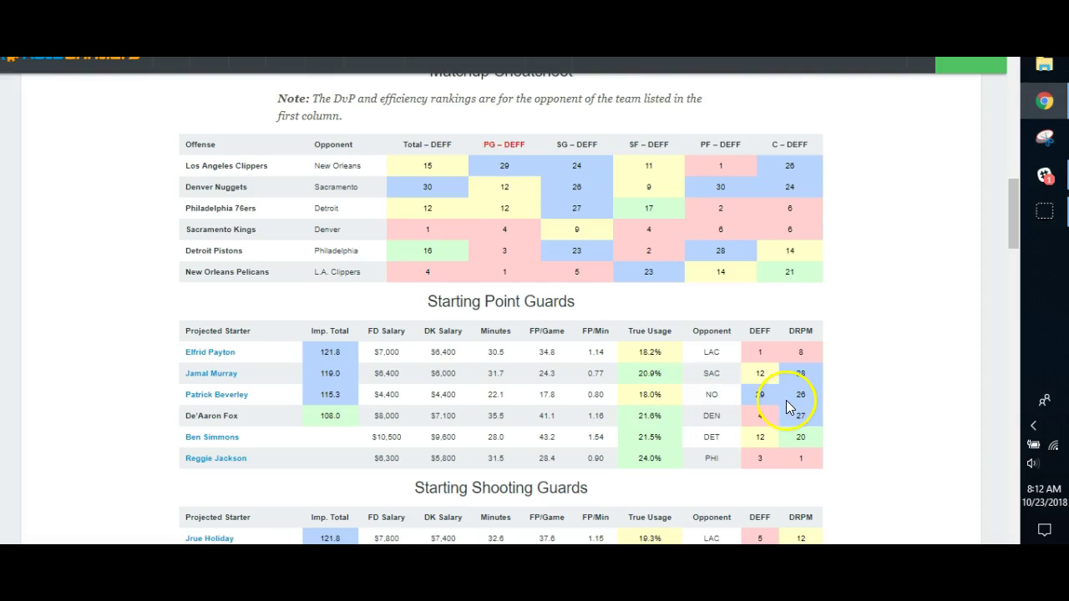
scroll(786, 407, up, 1)
scroll(786, 407, down, 1)
scroll(787, 407, up, 4)
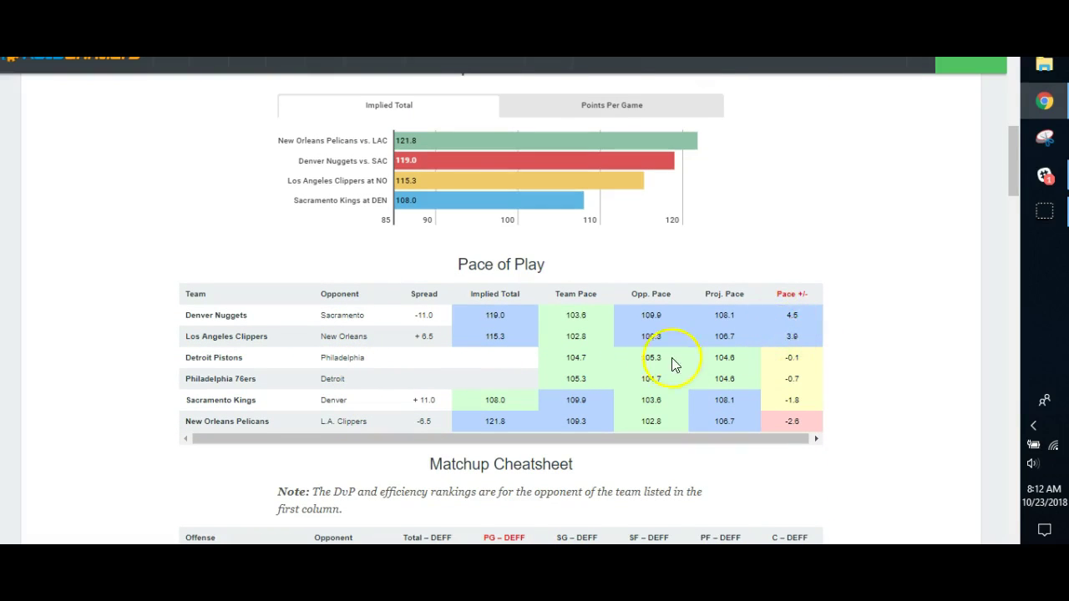
scroll(675, 365, down, 4)
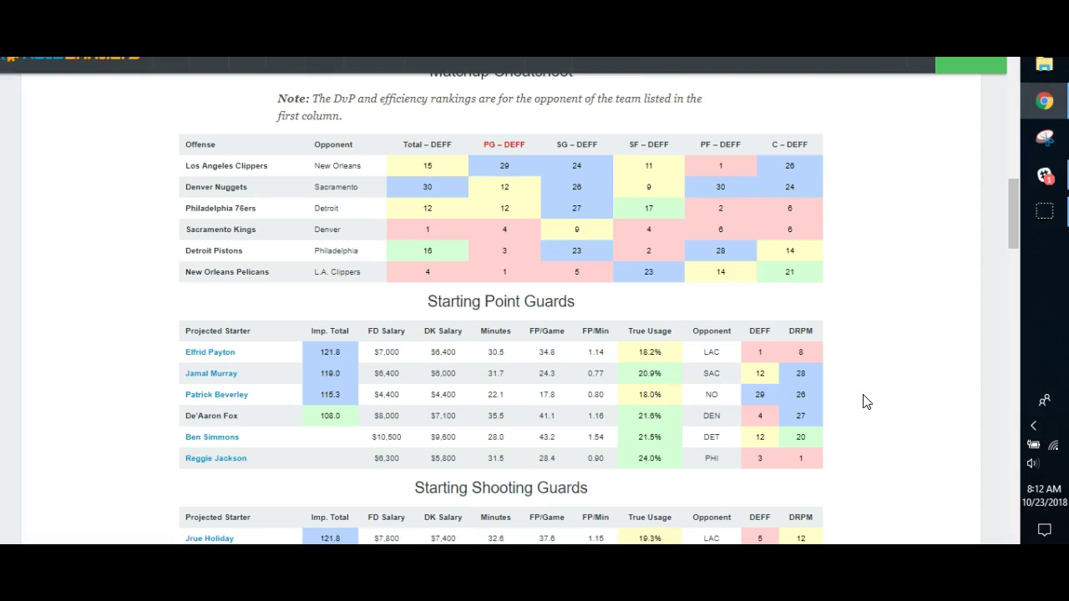
scroll(865, 402, down, 3)
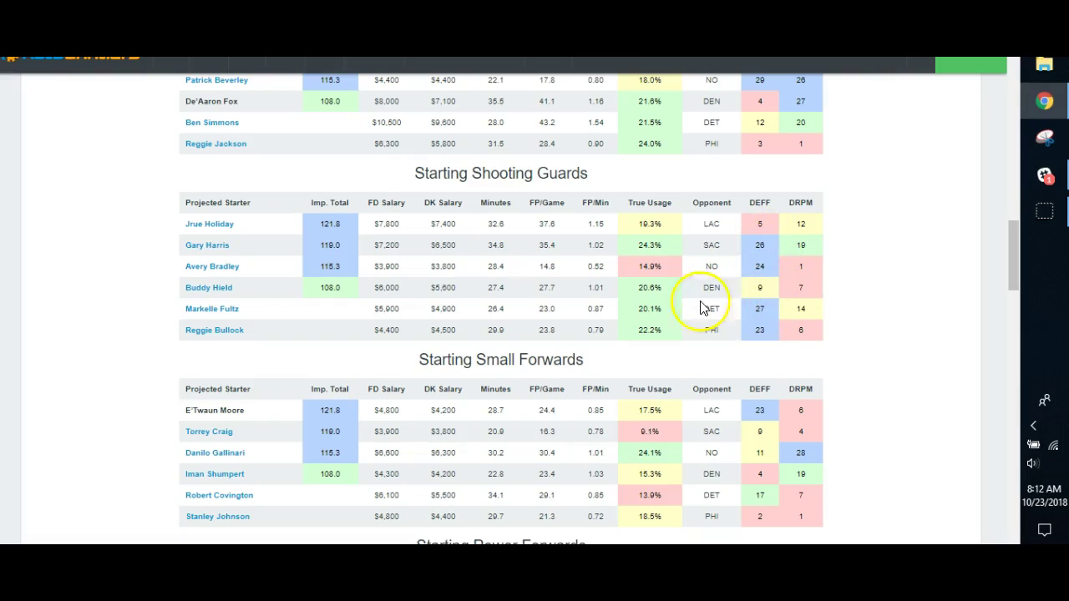
scroll(379, 249, up, 2)
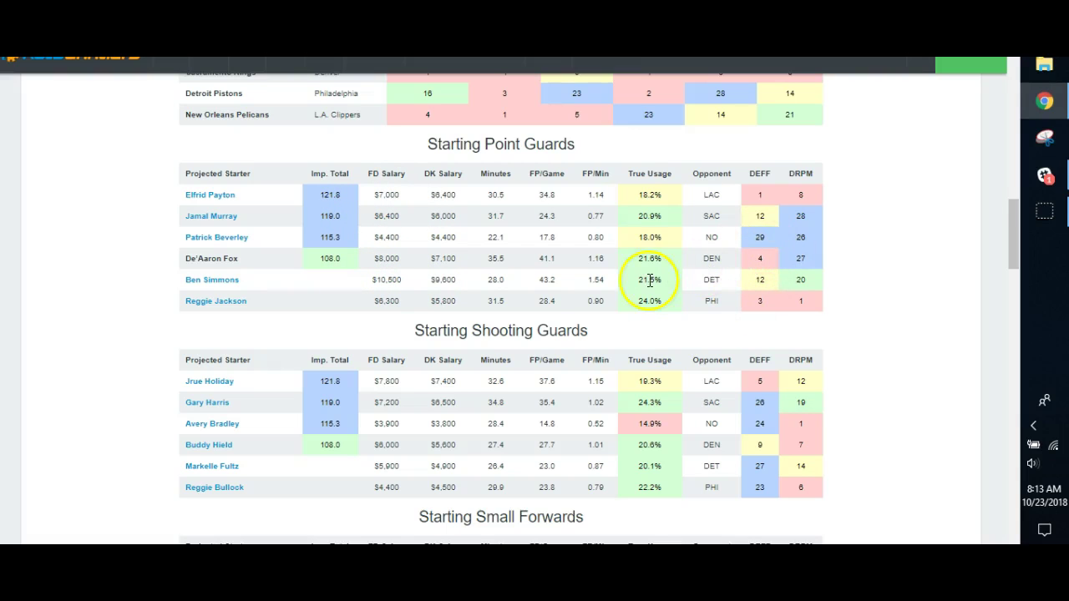
scroll(489, 298, down, 2)
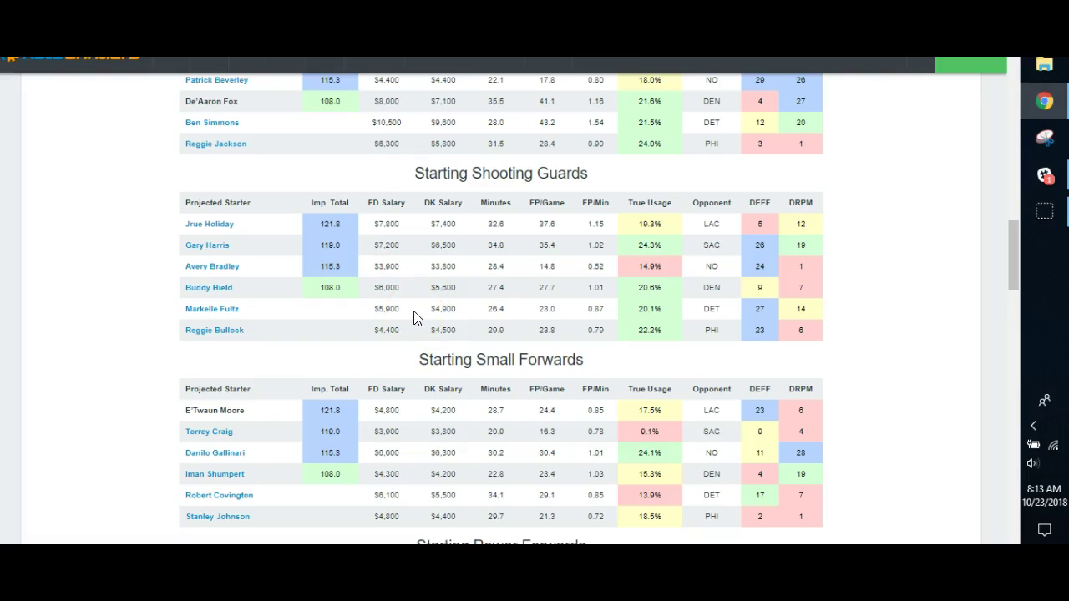
- Examine the salaries, usage and matchup ranks of the starting small forwards, power forwards and centers, and return to the NBA Vegas lines
scroll(412, 307, down, 1)
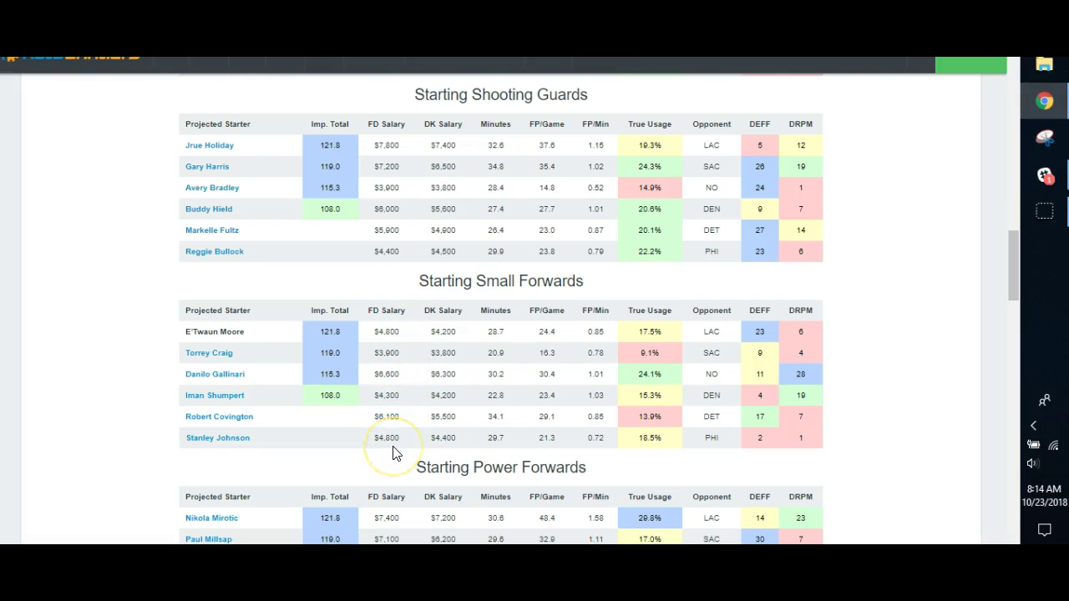
scroll(394, 430, down, 2)
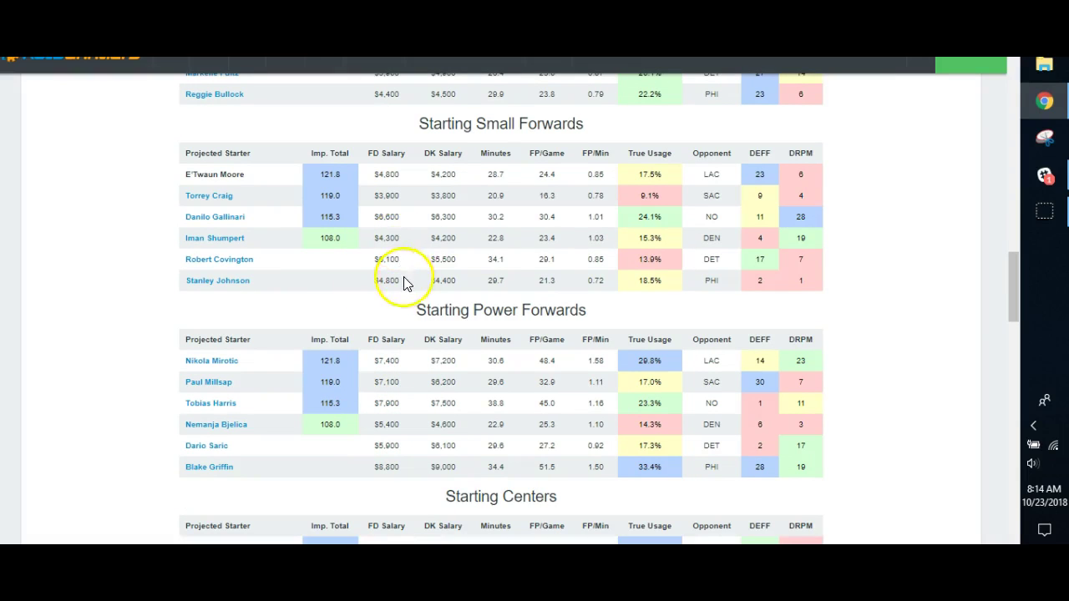
scroll(402, 438, down, 1)
scroll(404, 438, down, 1)
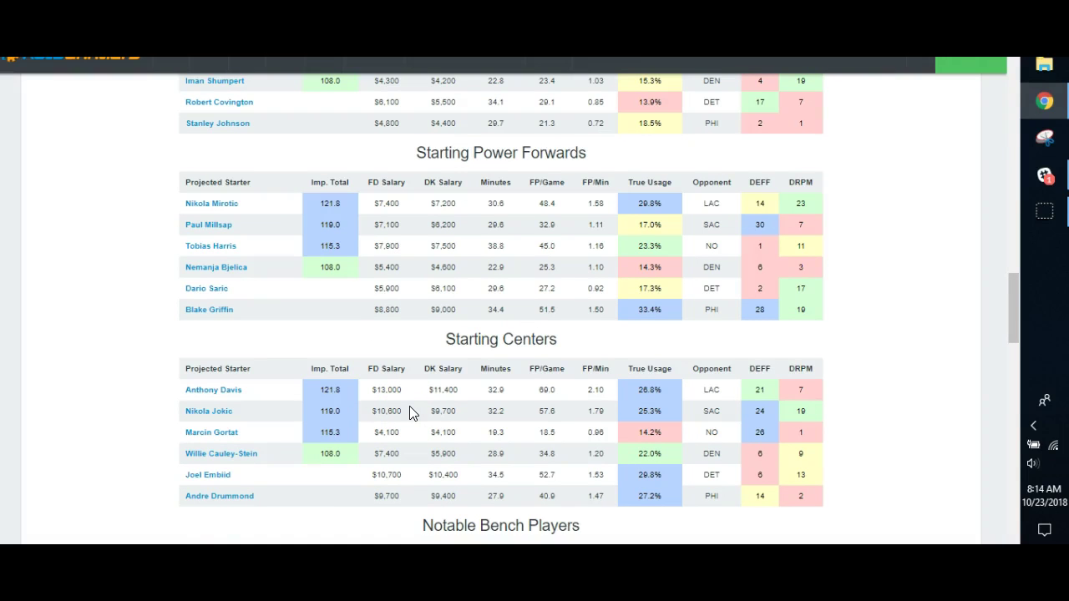
scroll(415, 358, up, 5)
scroll(259, 491, down, 6)
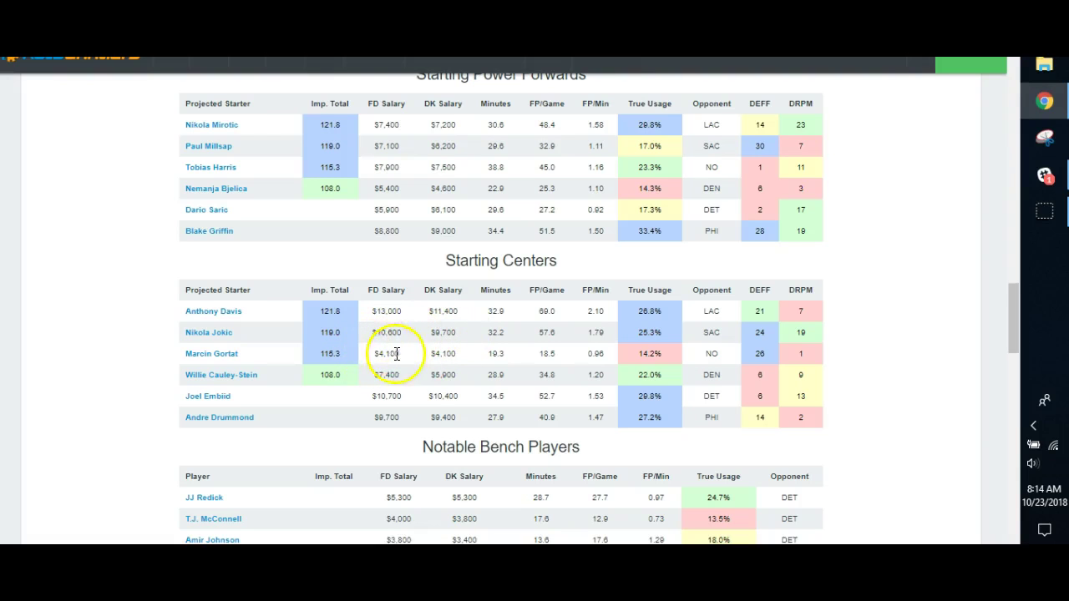
scroll(401, 436, up, 15)
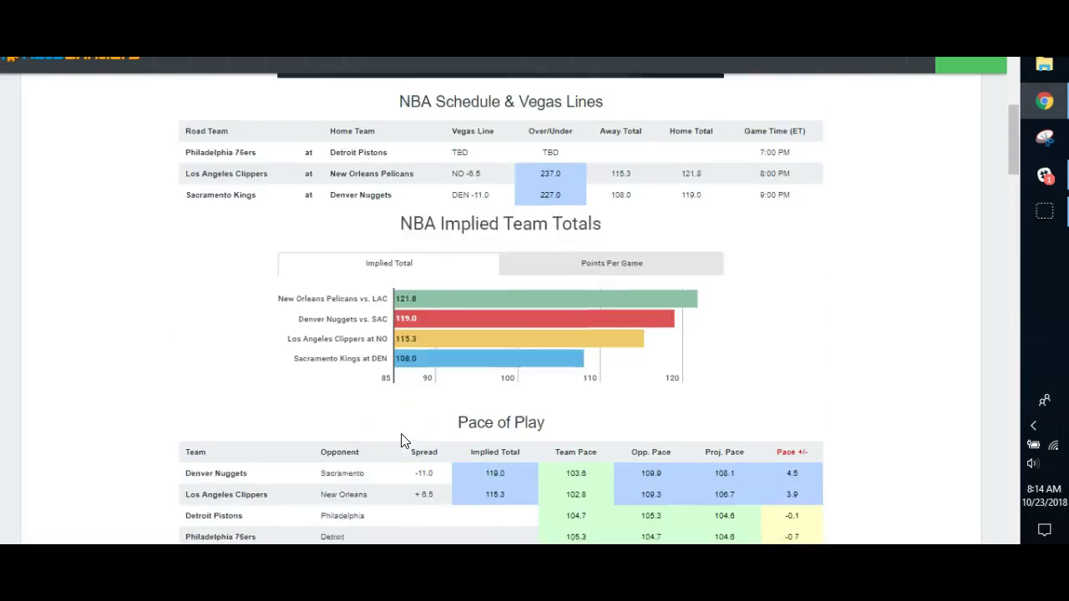
- Switch from RotoGrinders to the DFS Army site and bring up the FanDuel QB Matchups sheet with its Vegas Lines columns
scroll(401, 441, up, 5)
scroll(394, 451, down, 1)
scroll(393, 451, up, 1)
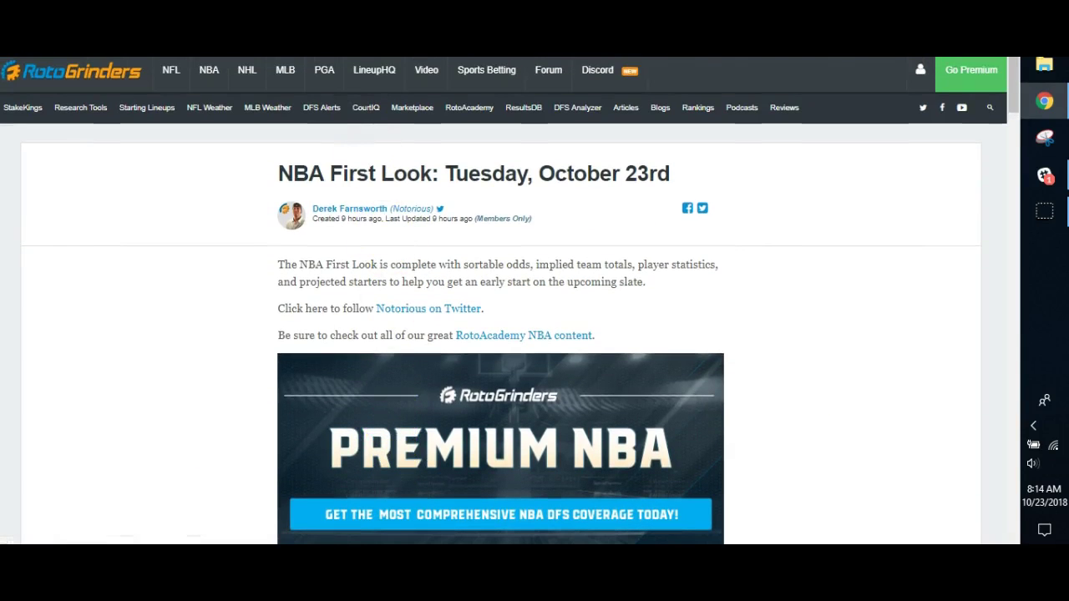
key(ctrl+Tab)
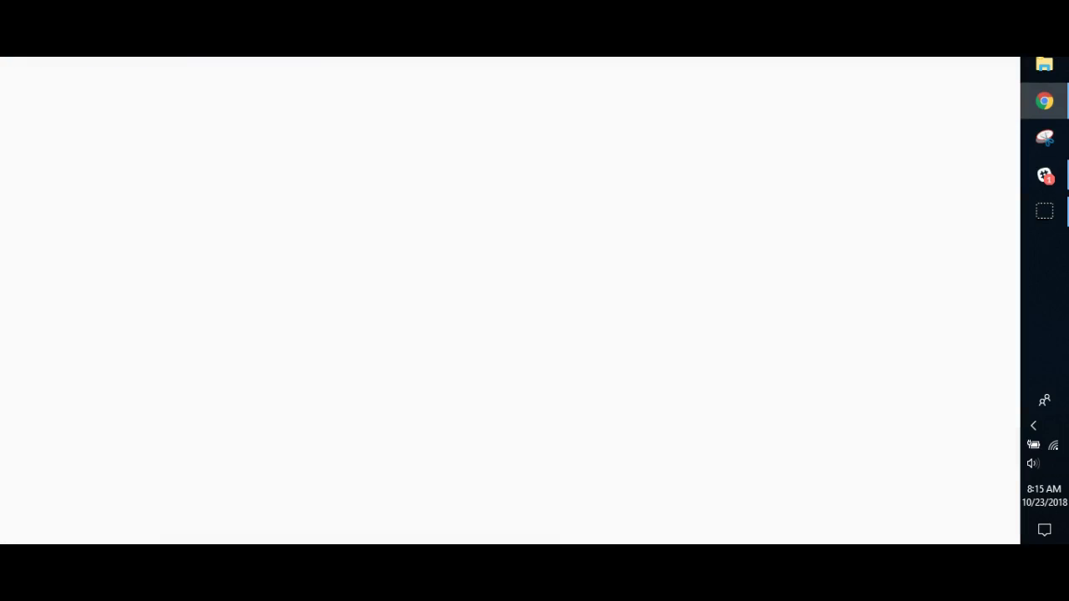
click(348, 273)
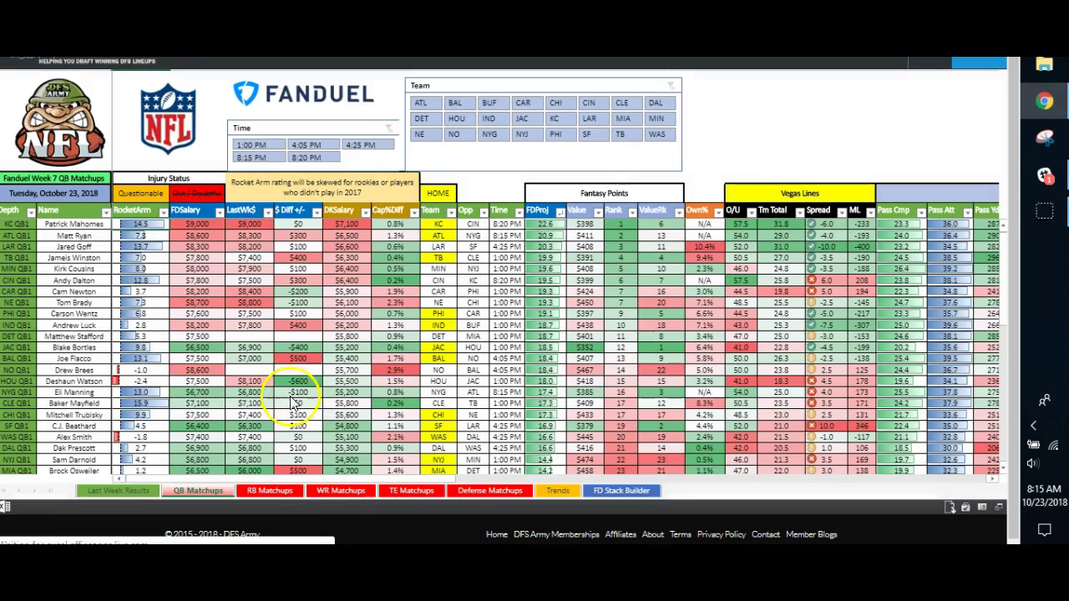
drag(310, 478, 150, 469)
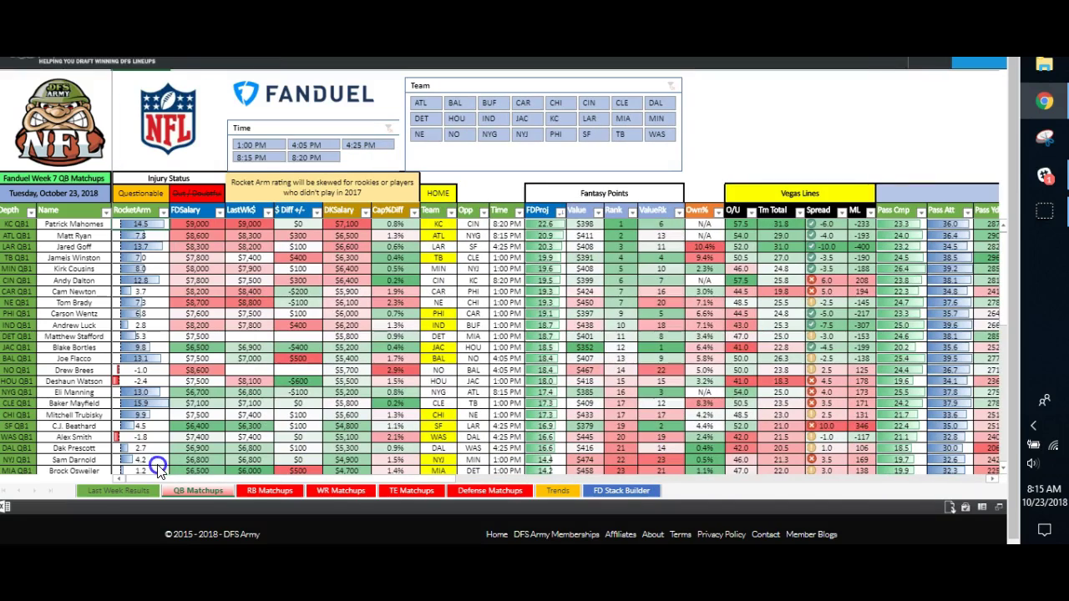
- Filter the QB Matchups table to quarterbacks whose Vegas Spread is less than 0
click(842, 213)
mouse_move(866, 277)
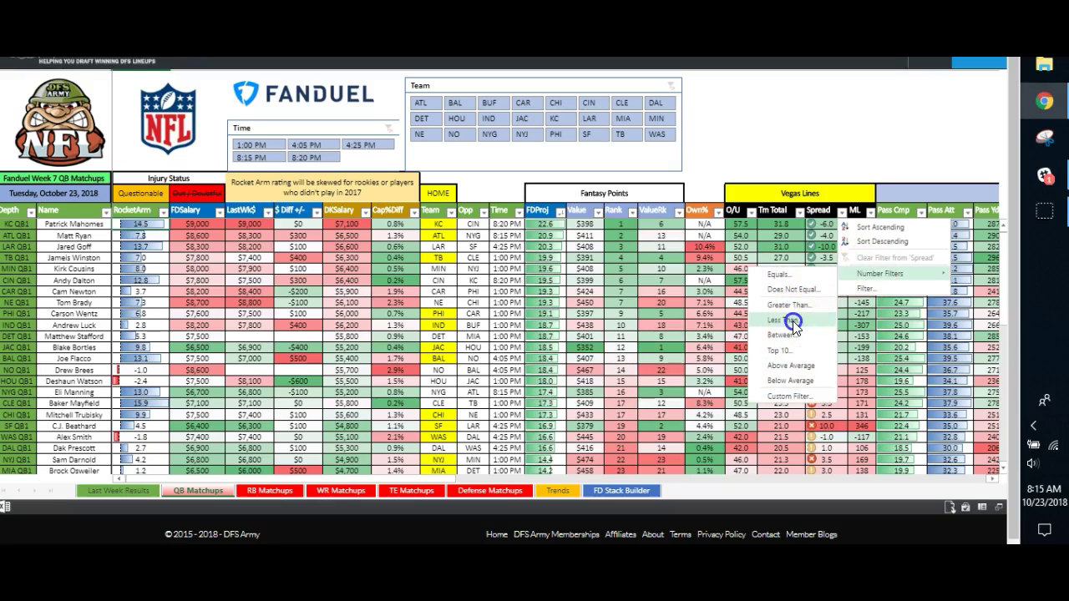
click(793, 320)
text(0)
key(Return)
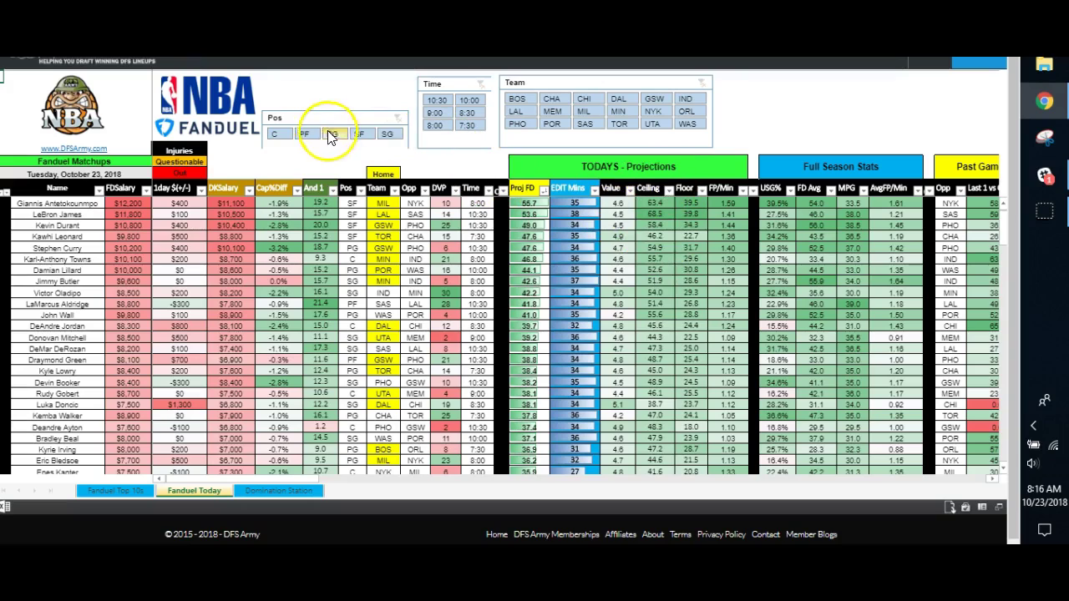
- Filter the NBA FanDuel Today sheet to position PG and examine the Vegas, Pace of Play, Cash, GPP and Consistency columns
click(387, 309)
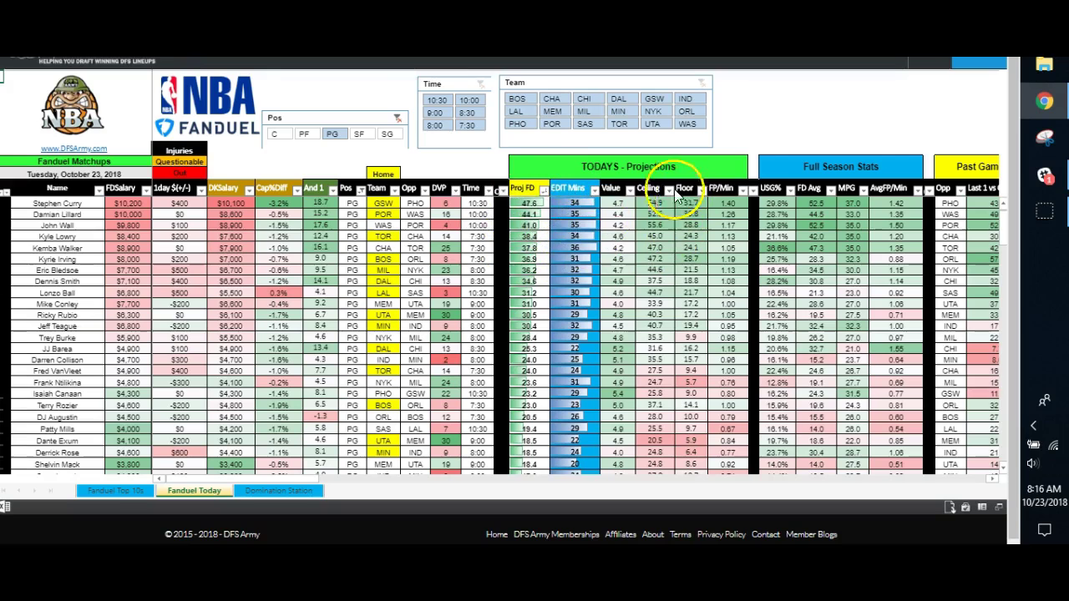
drag(315, 478, 555, 522)
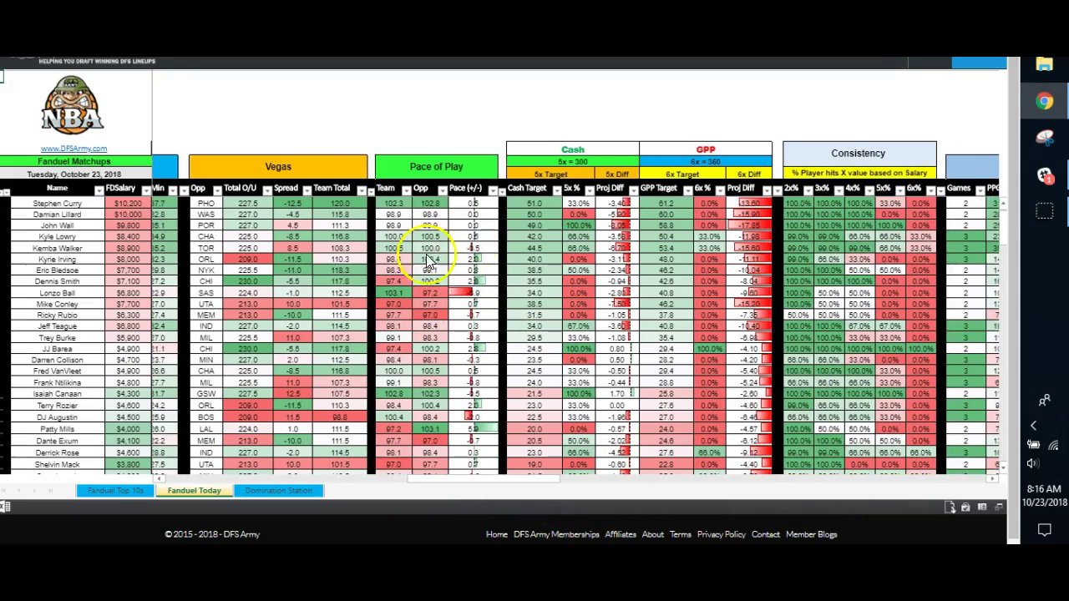
drag(453, 480, 498, 479)
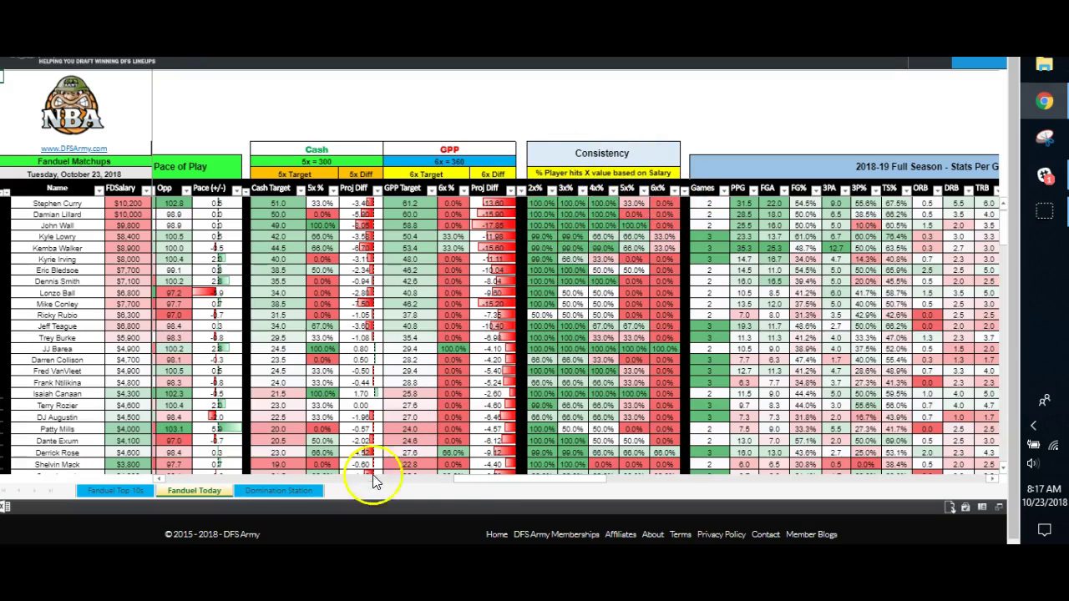
drag(478, 482, 484, 481)
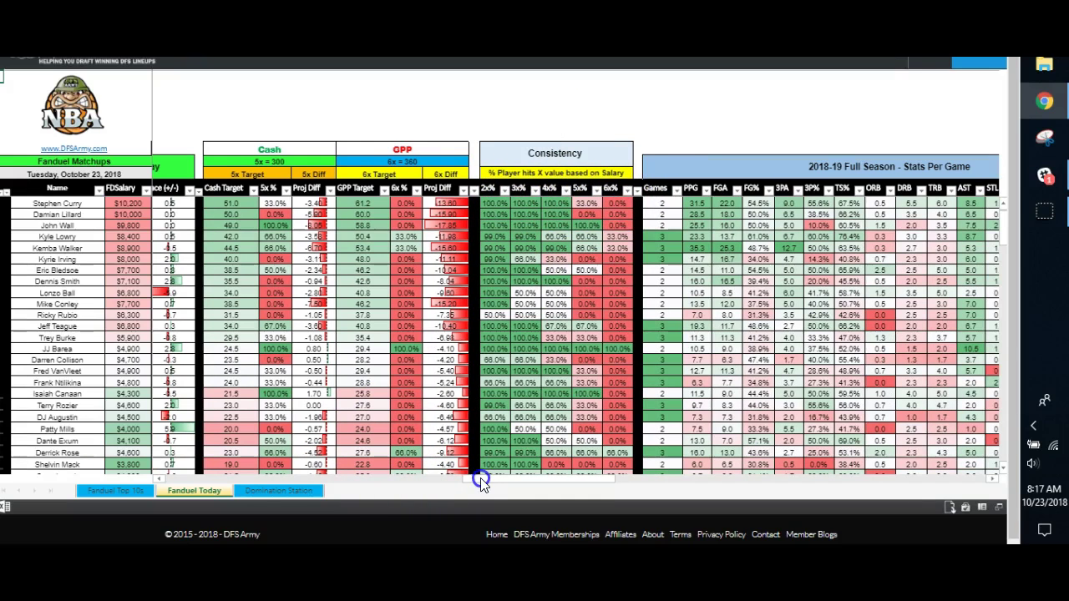
- Sort the point guards by the 5x% Consistency column in descending order and return to the sheet's first columns
click(596, 191)
click(615, 221)
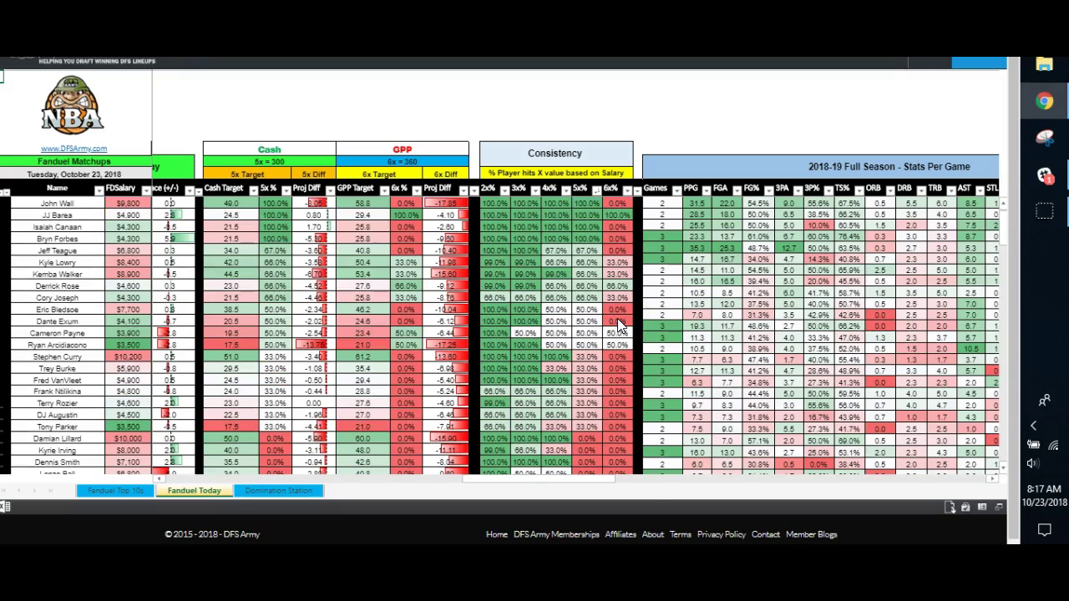
click(608, 328)
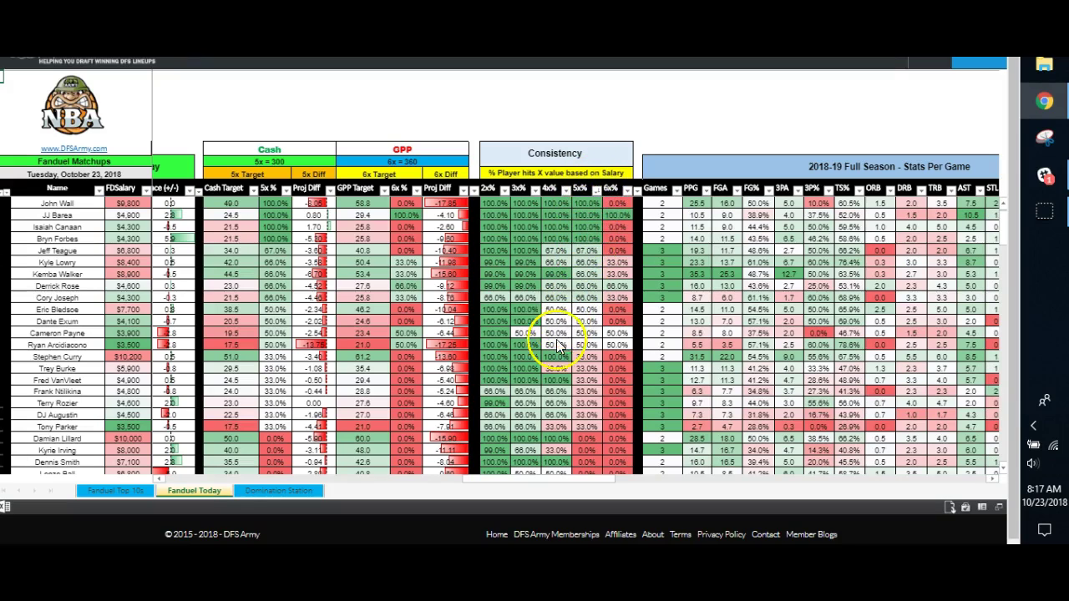
drag(477, 478, 175, 476)
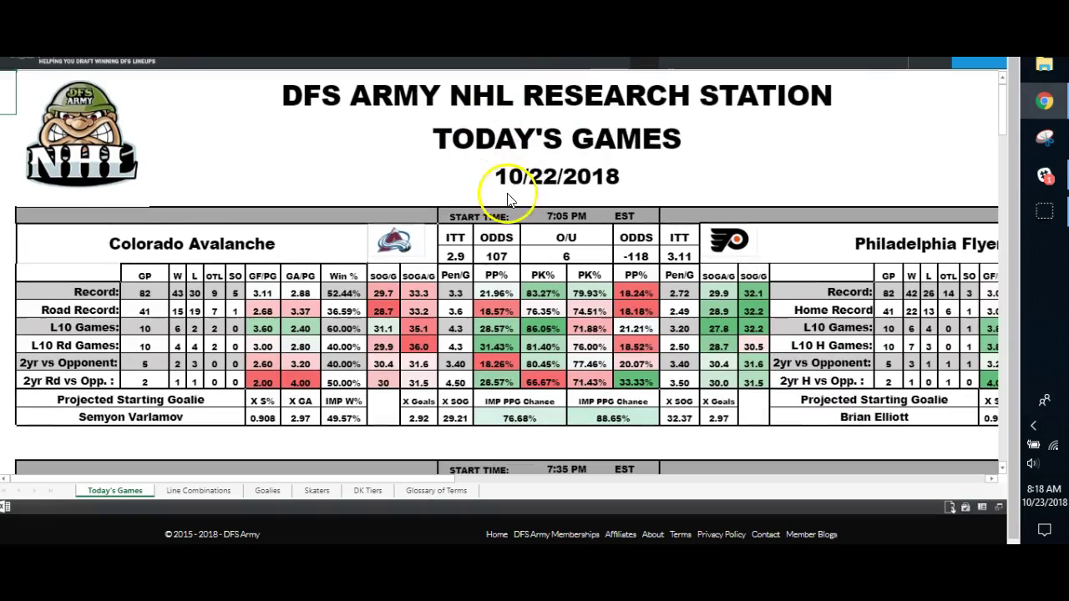
- Zoom the DFS Army NHL Research Station page out to 67% and open its Line Combinations sheet
key(alt+f)
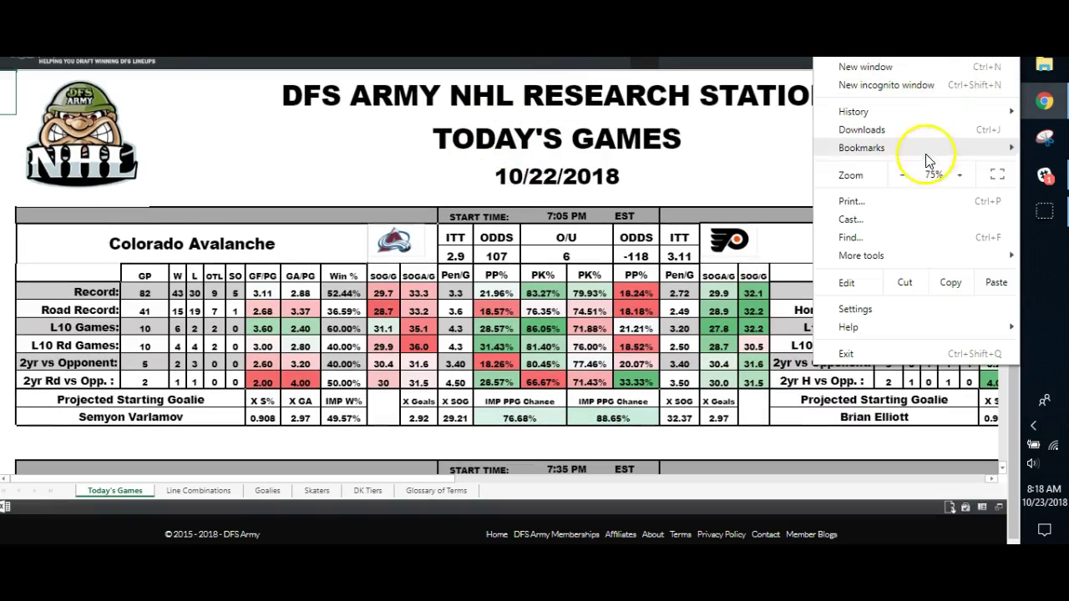
click(899, 177)
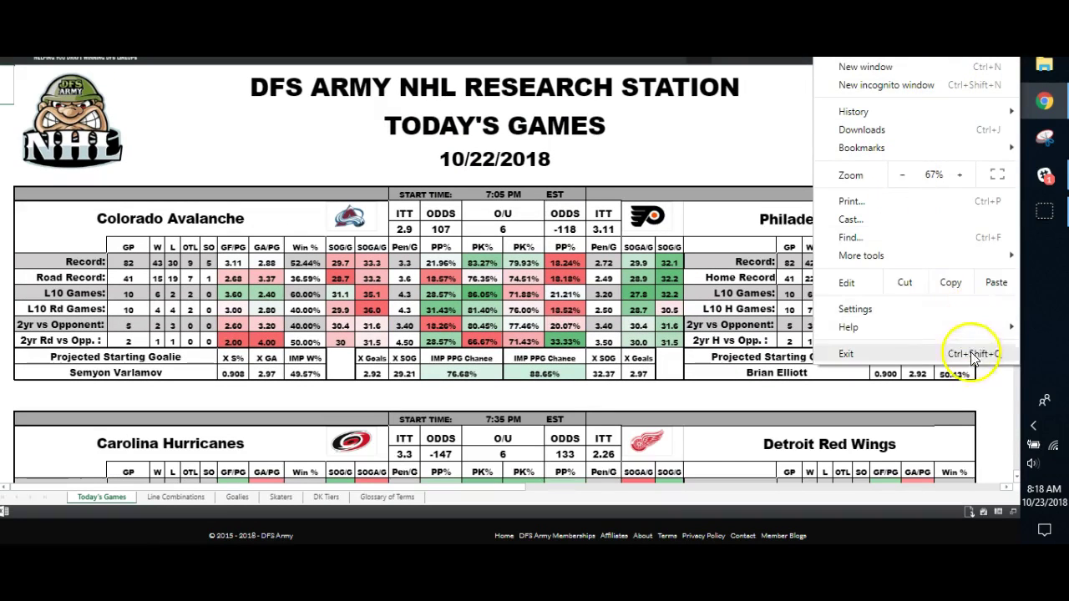
click(992, 402)
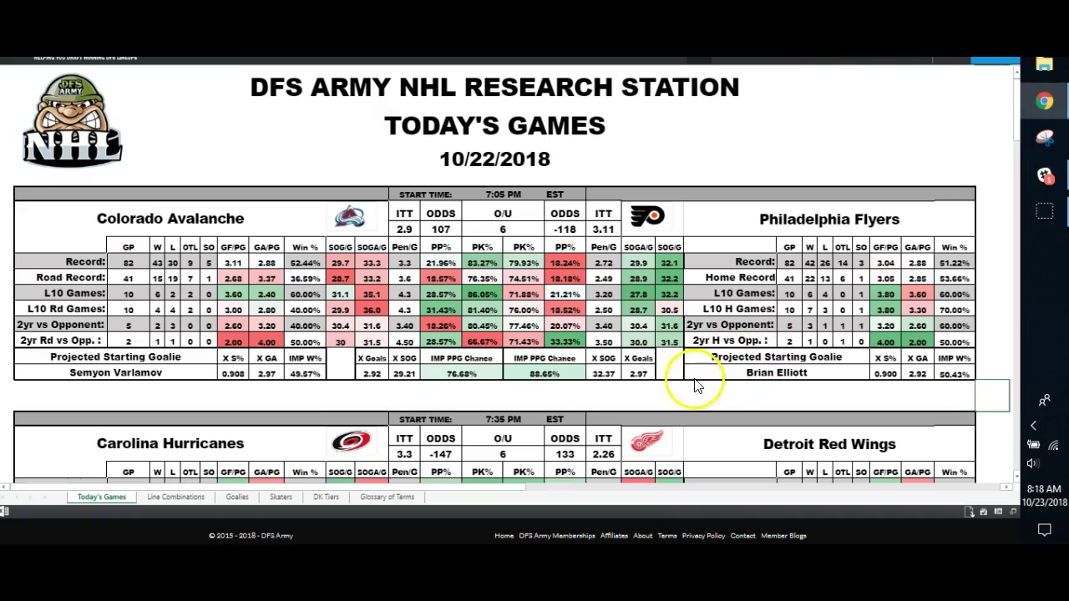
click(179, 497)
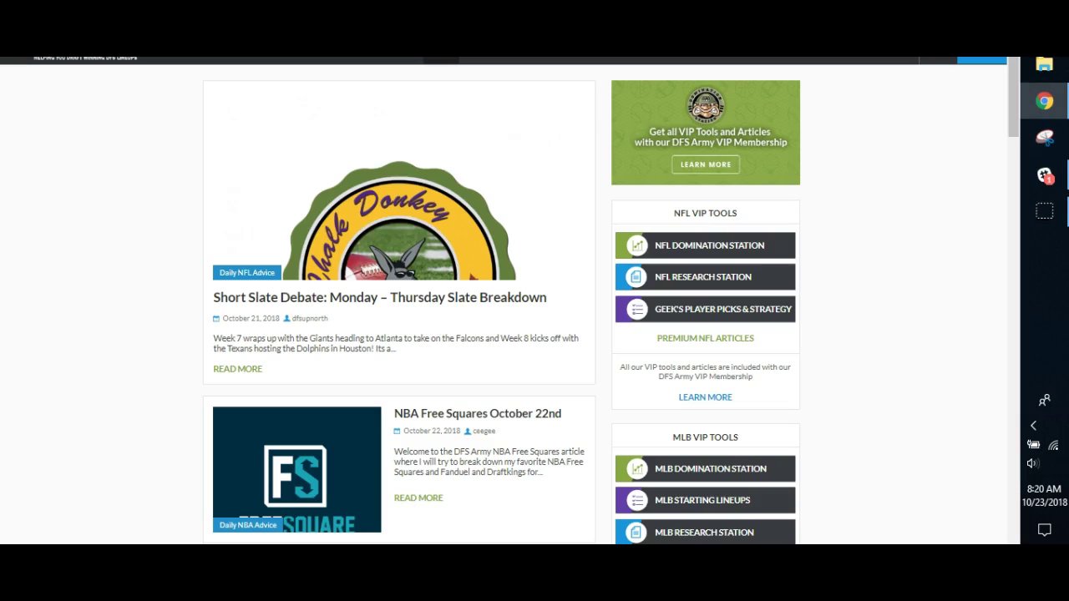
- Switch to Slack and examine the NBA contest results and lineup screenshots posted in the winning-lineups channel from October 20th onward
click(1044, 173)
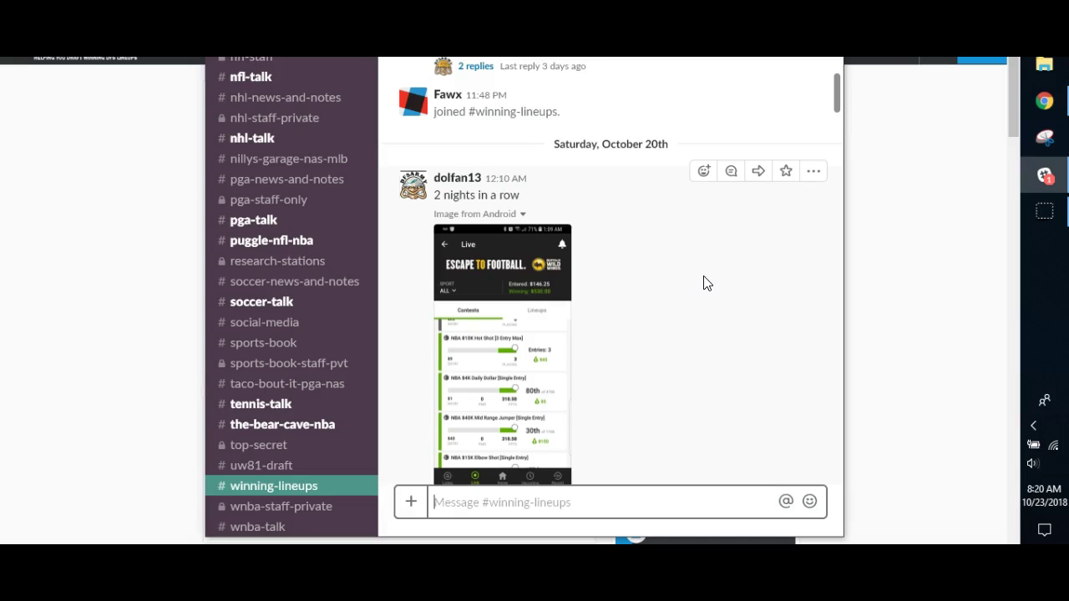
scroll(601, 251, down, 2)
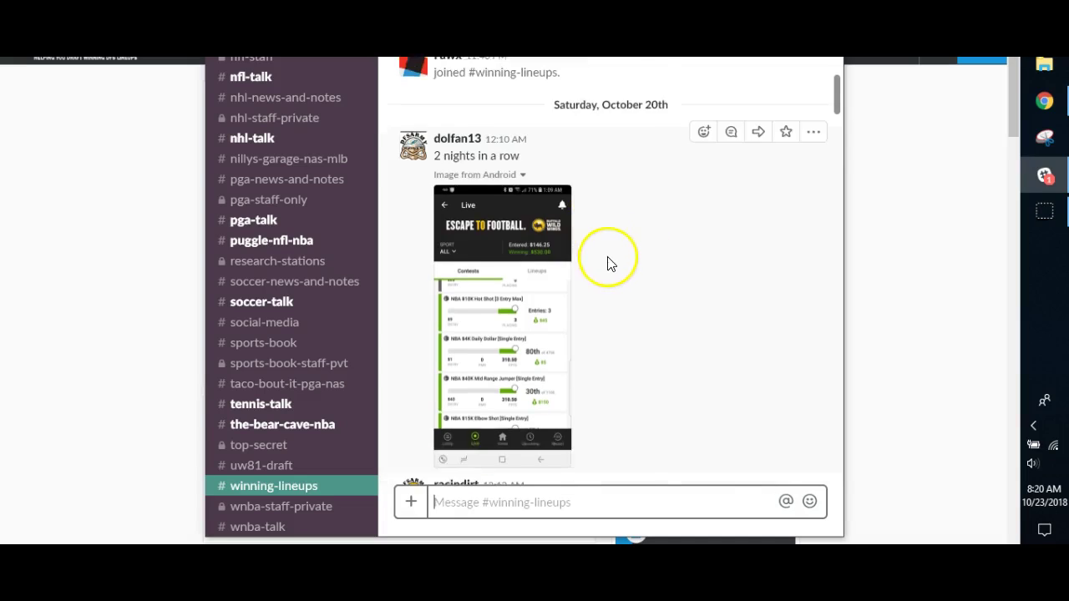
scroll(592, 271, down, 5)
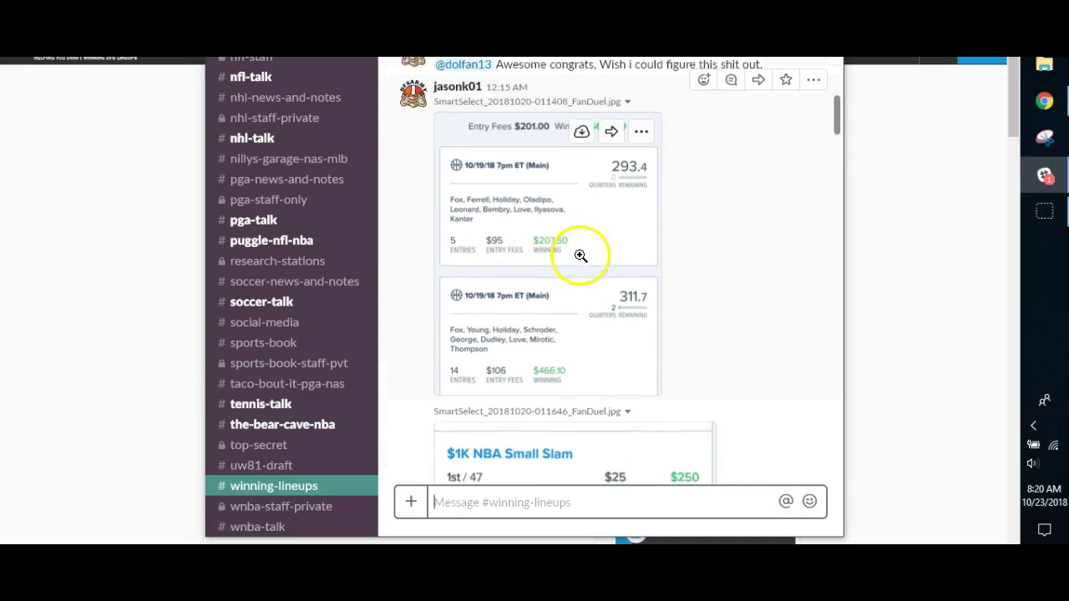
scroll(577, 256, down, 1)
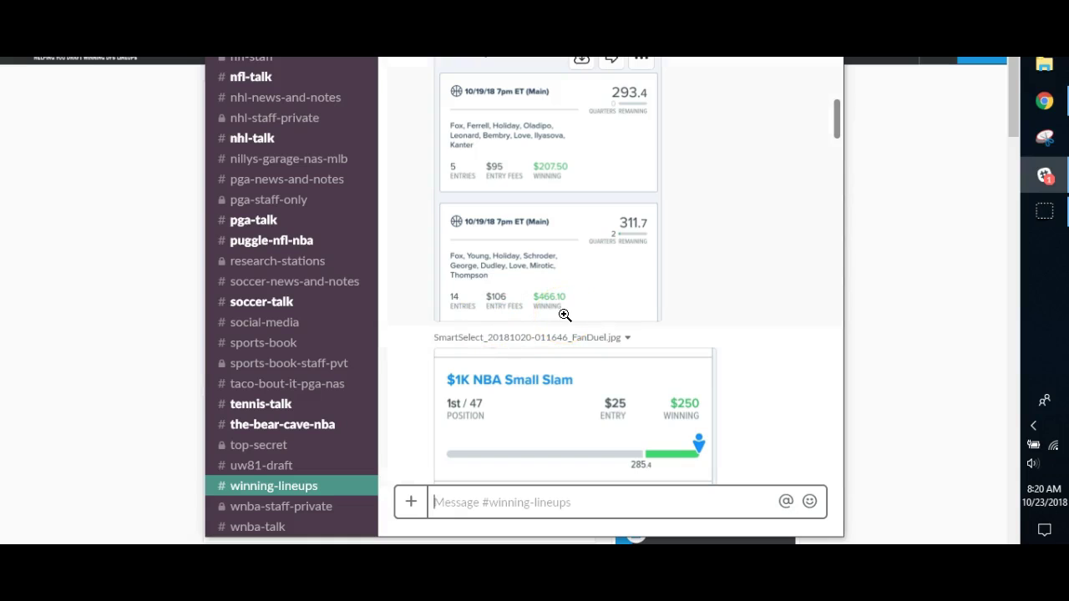
scroll(564, 309, down, 2)
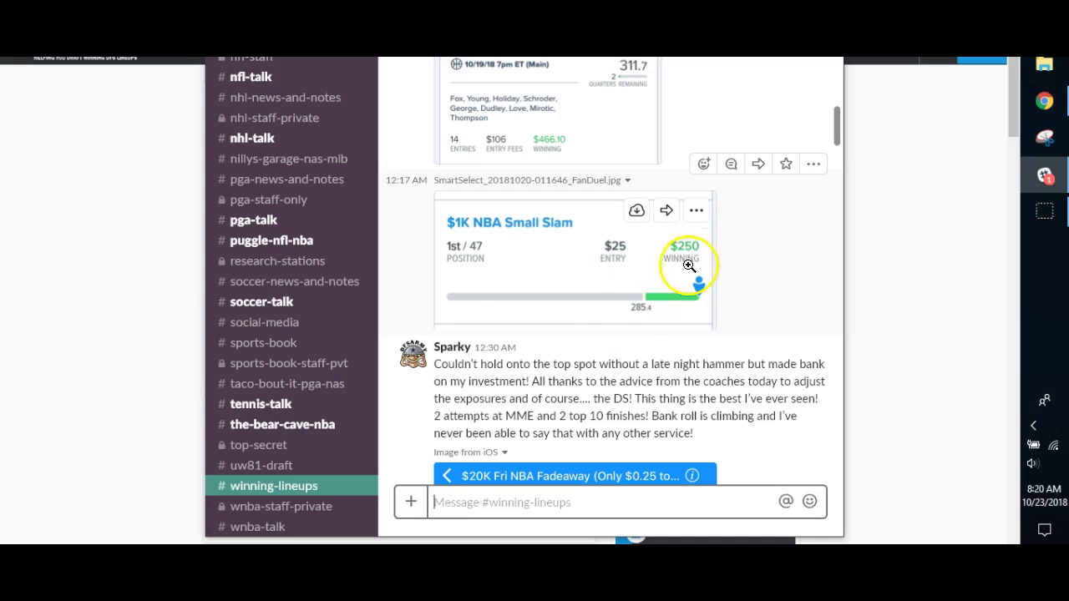
scroll(592, 267, down, 5)
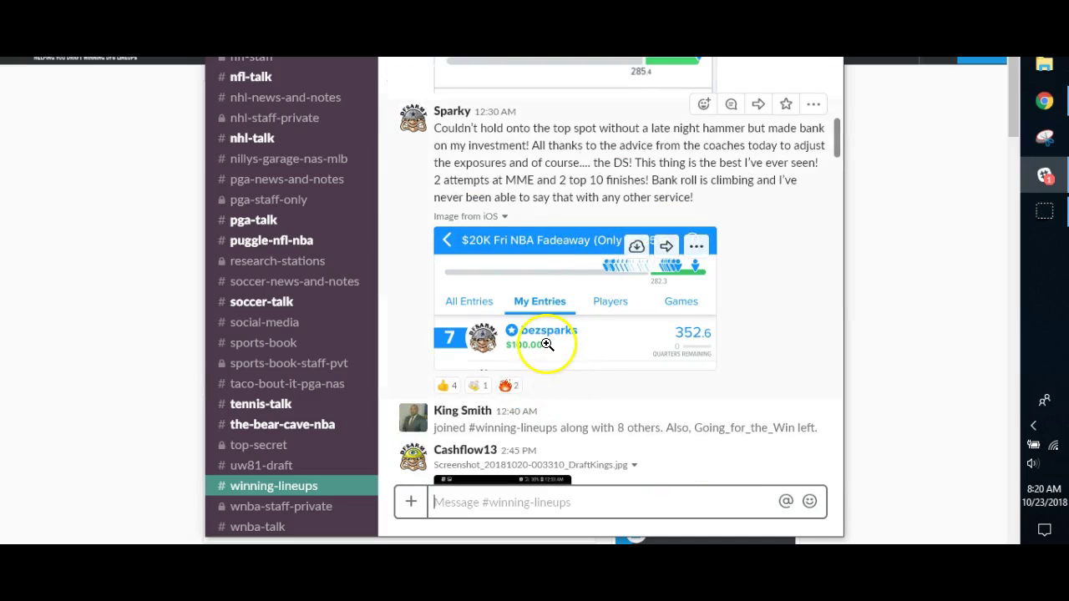
scroll(545, 348, down, 8)
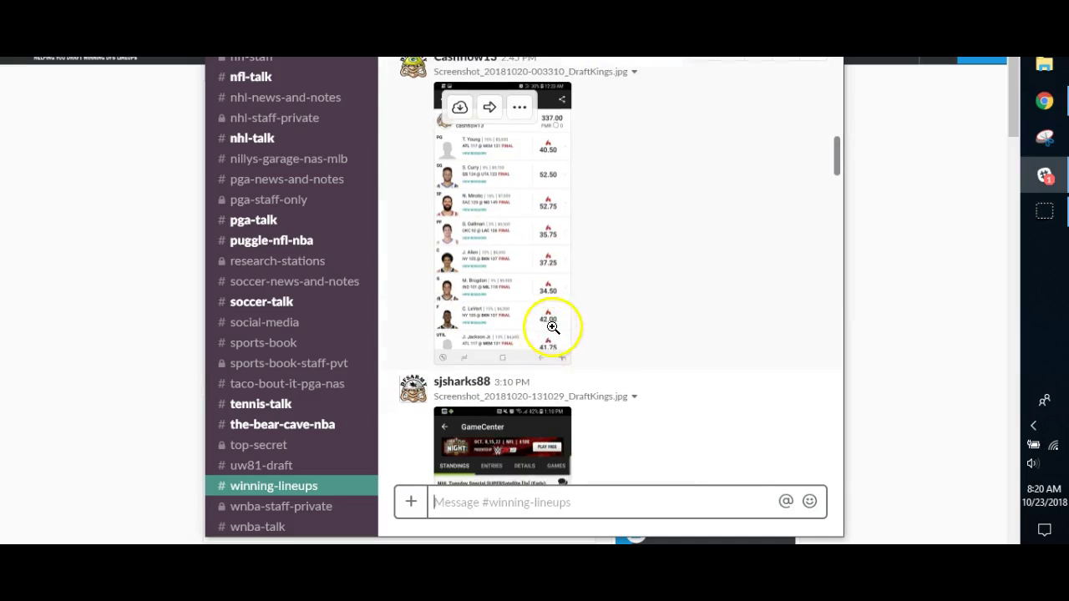
scroll(547, 341, down, 12)
scroll(554, 329, down, 2)
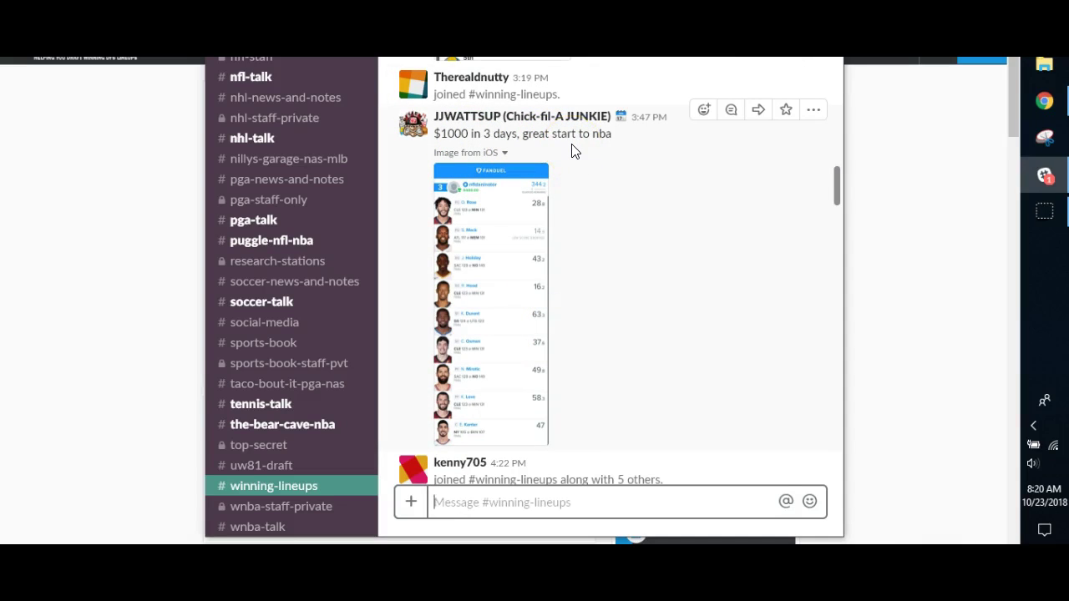
scroll(573, 153, down, 5)
scroll(573, 153, down, 9)
scroll(572, 151, down, 6)
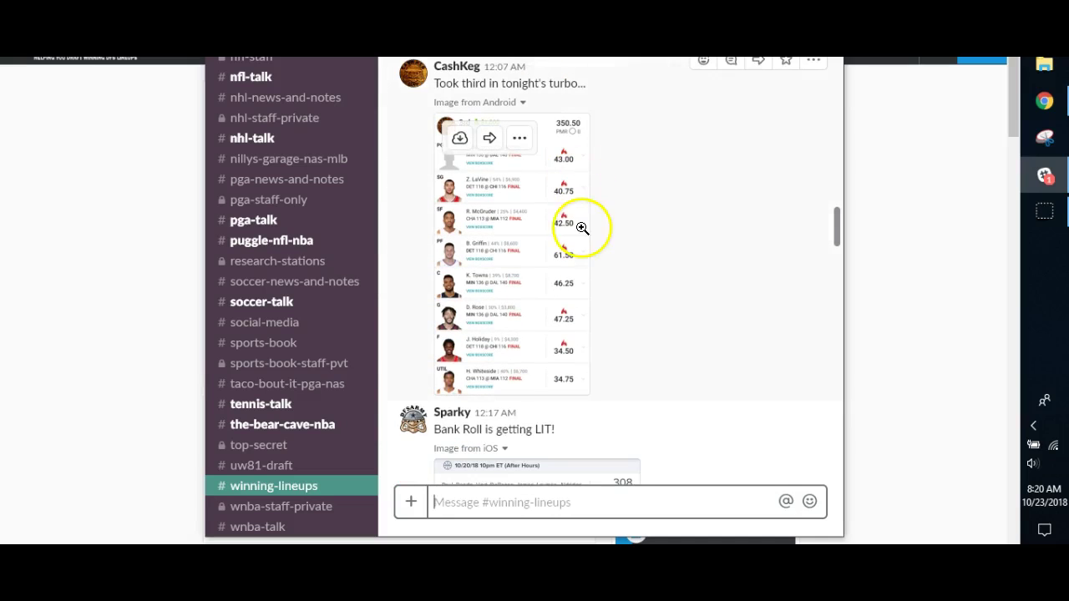
scroll(584, 240, down, 5)
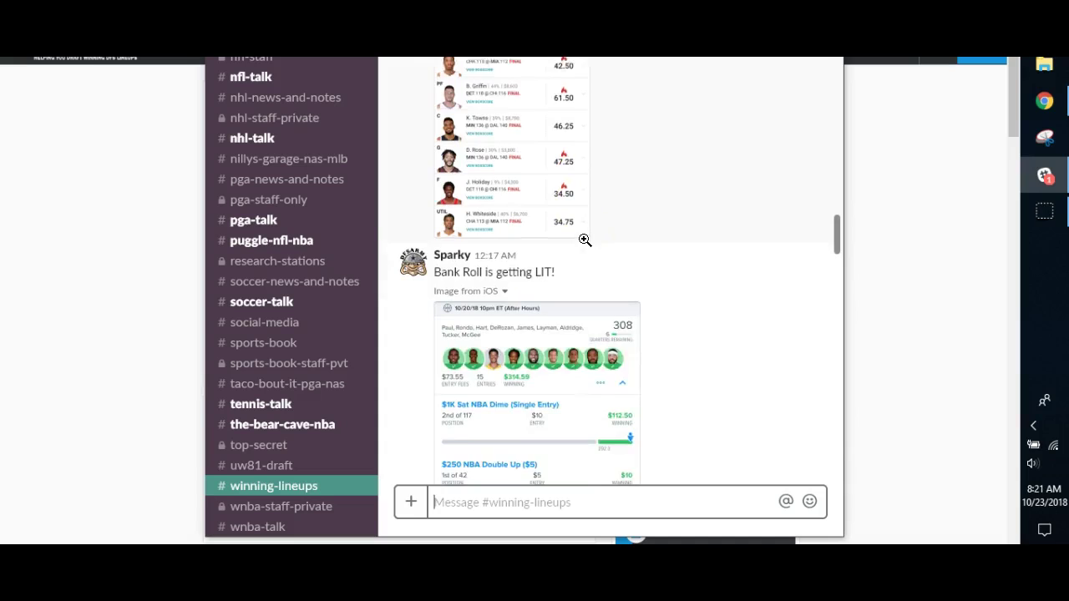
scroll(584, 241, down, 2)
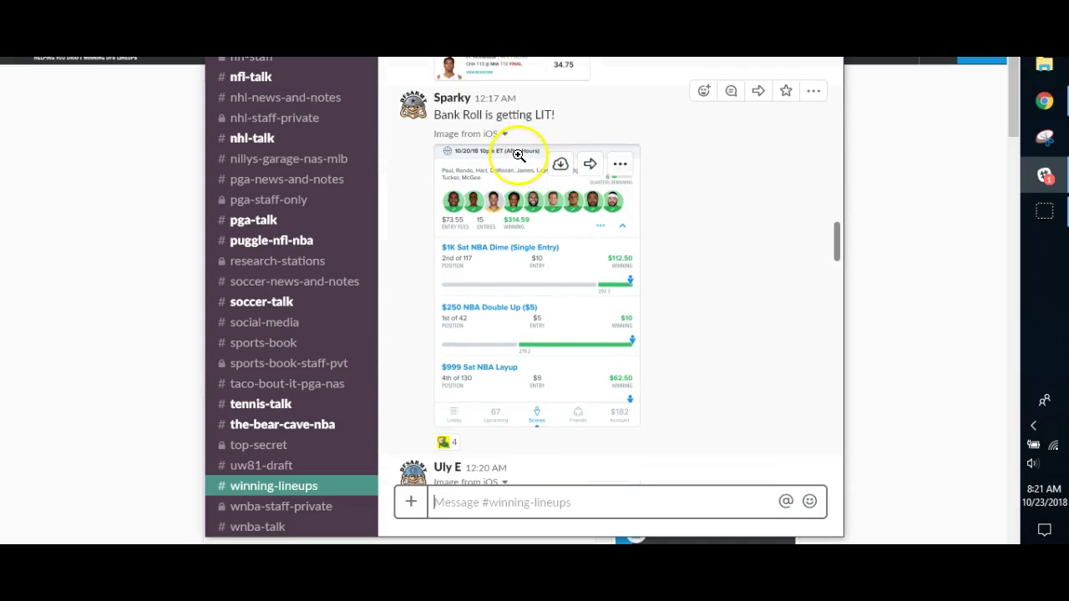